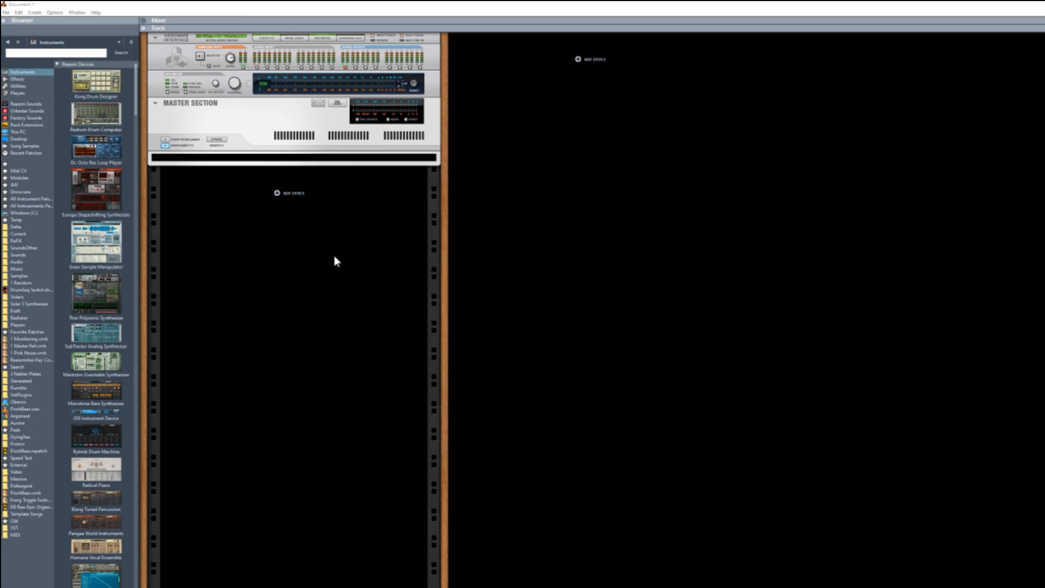
Insert an MClass Maximizer effect into the Master Section's insert slot.
{"action": "left_click", "coordinate": [22, 86]}
{"action": "left_click", "coordinate": [17, 79]}
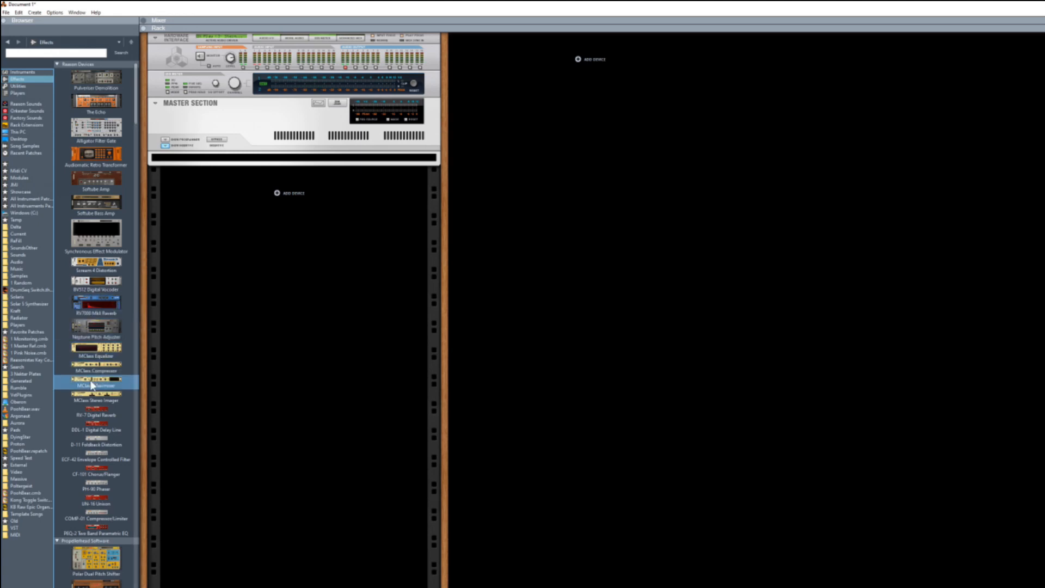
{"action": "left_click_drag", "start_coordinate": [92, 385], "coordinate": [248, 165]}
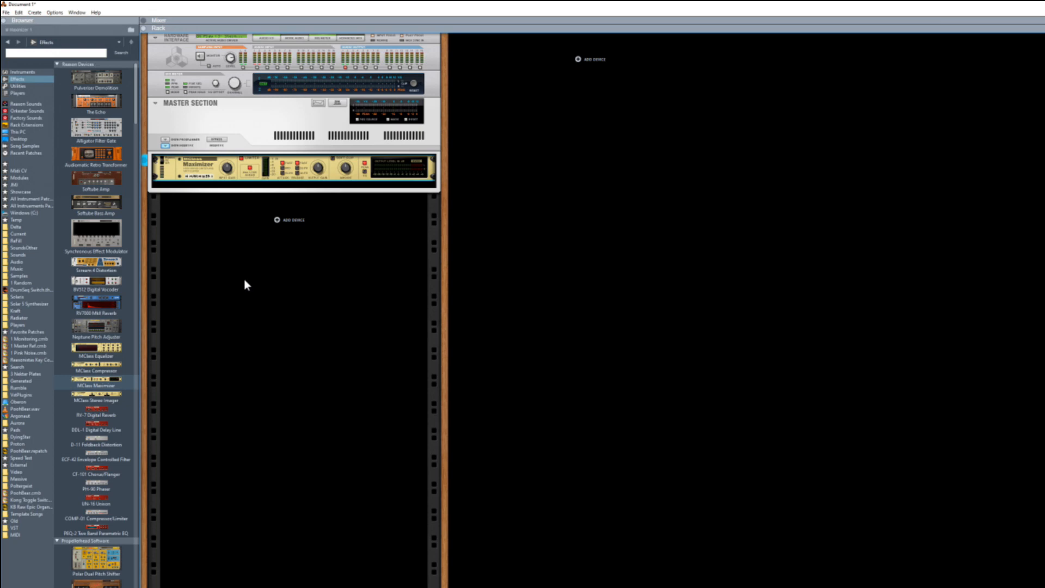
Add the Master - Slave Combinator patch to the rack and show its devices, inspecting the MIDI-CV Converters' rear cabling.
{"action": "left_click", "coordinate": [21, 171]}
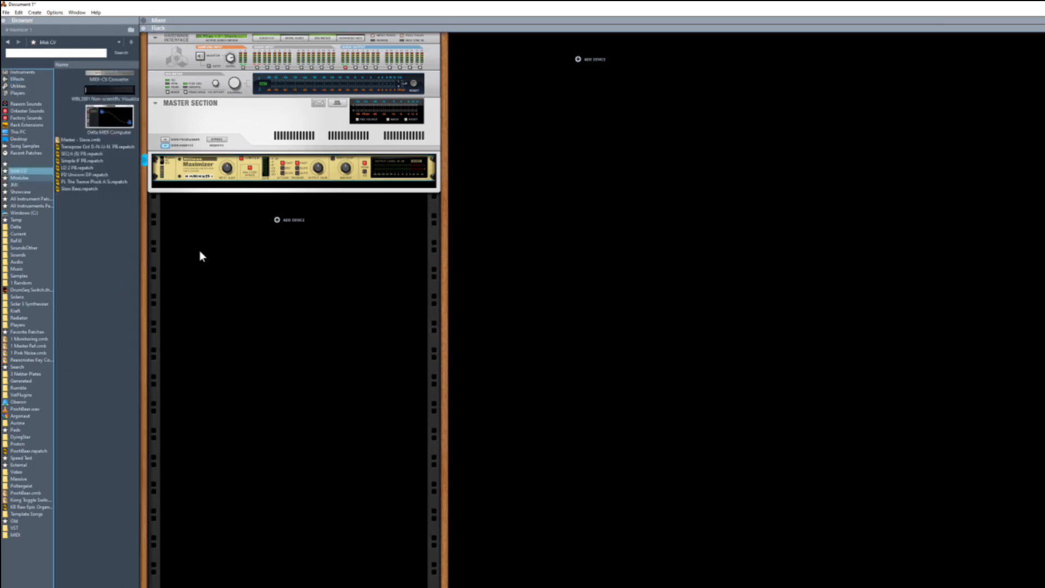
{"action": "mouse_move", "coordinate": [71, 140]}
{"action": "left_mouse_down"}
{"action": "mouse_move", "coordinate": [260, 229]}
{"action": "mouse_move", "coordinate": [266, 249]}
{"action": "left_mouse_up"}
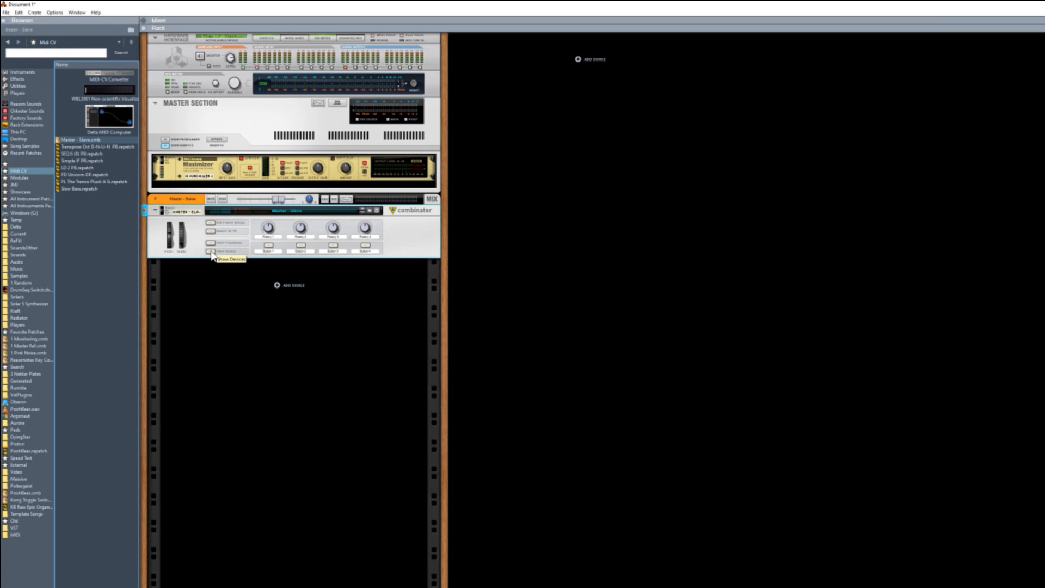
{"action": "left_click", "coordinate": [210, 251]}
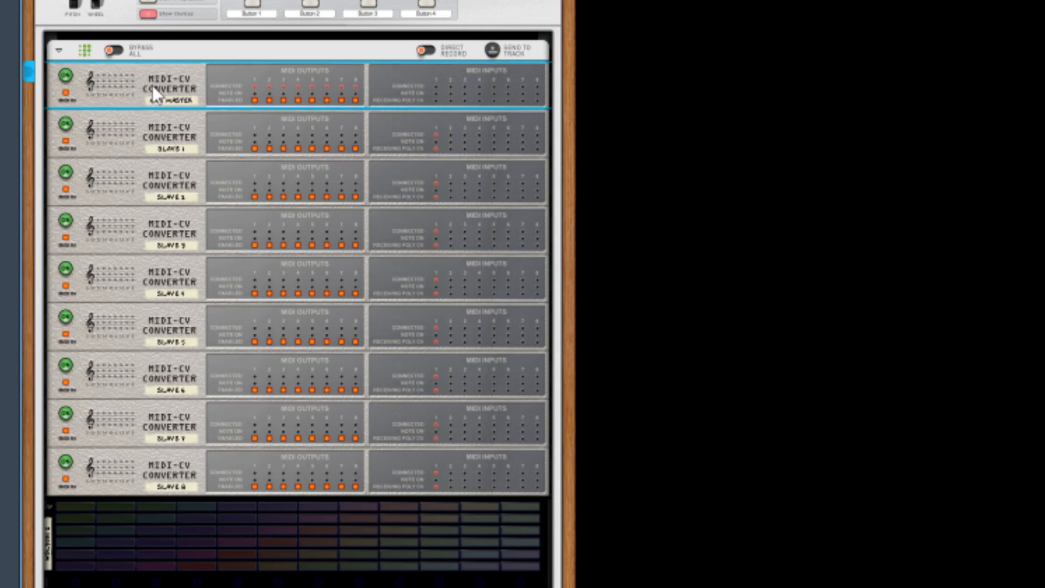
{"action": "key", "text": "Tab"}
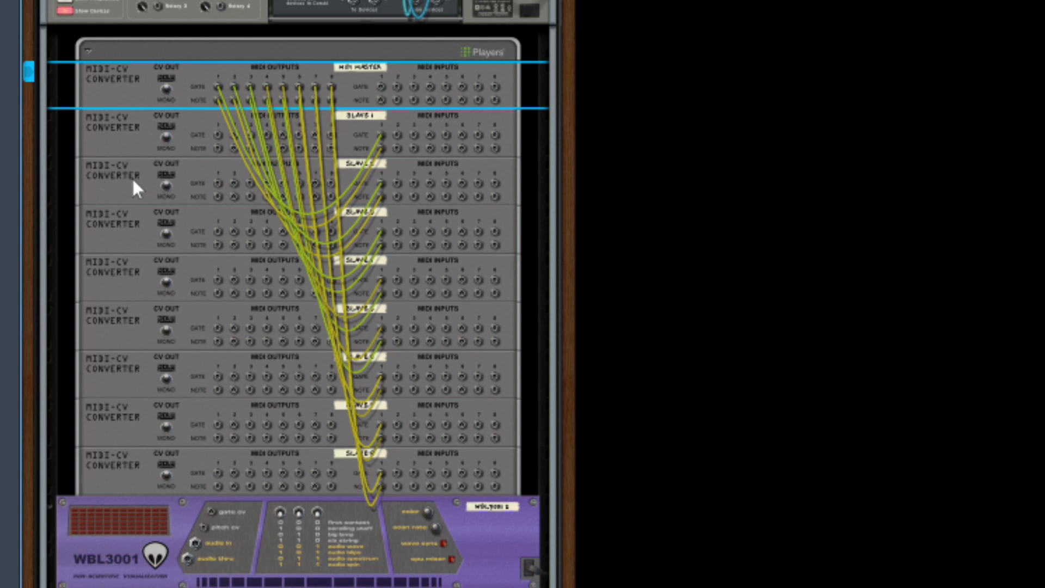
{"action": "key", "text": "Tab"}
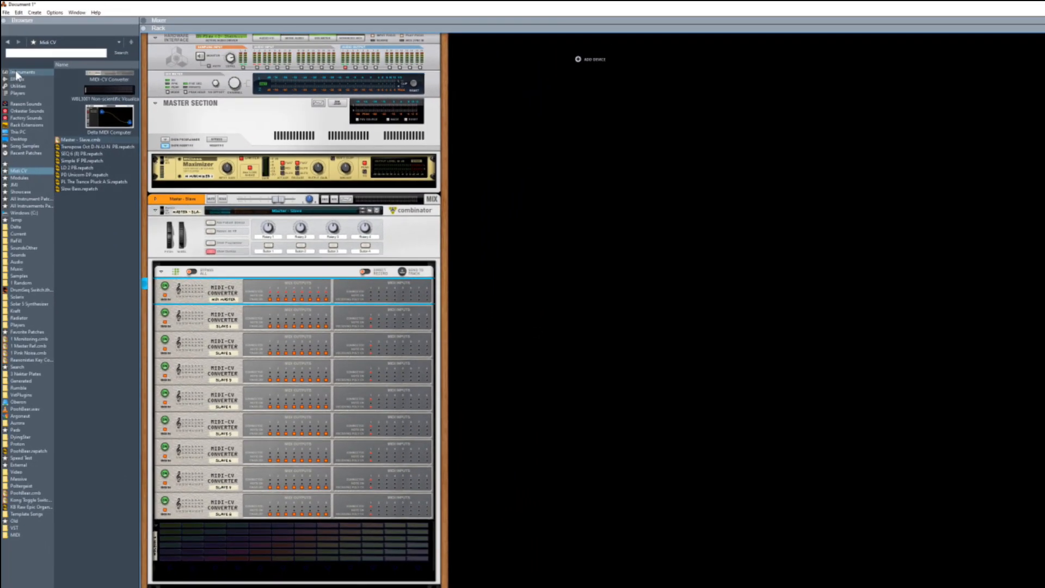
Add a Processed Pianos instrument to an empty second rack column.
{"action": "left_click", "coordinate": [1, 45]}
{"action": "scroll", "coordinate": [93, 316], "scroll_direction": "down", "scroll_amount": 10}
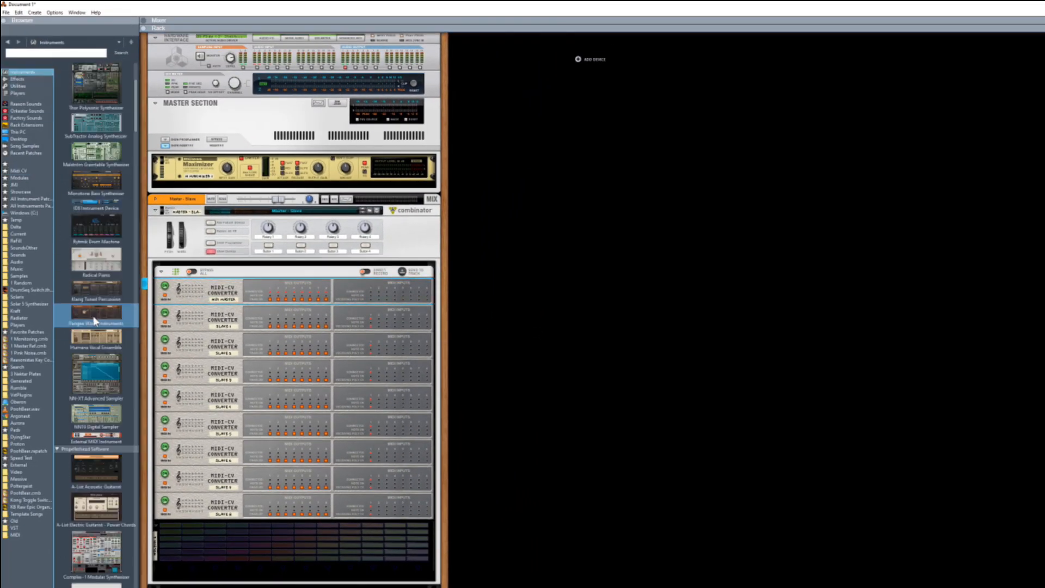
{"action": "scroll", "coordinate": [94, 321], "scroll_direction": "down", "scroll_amount": 3}
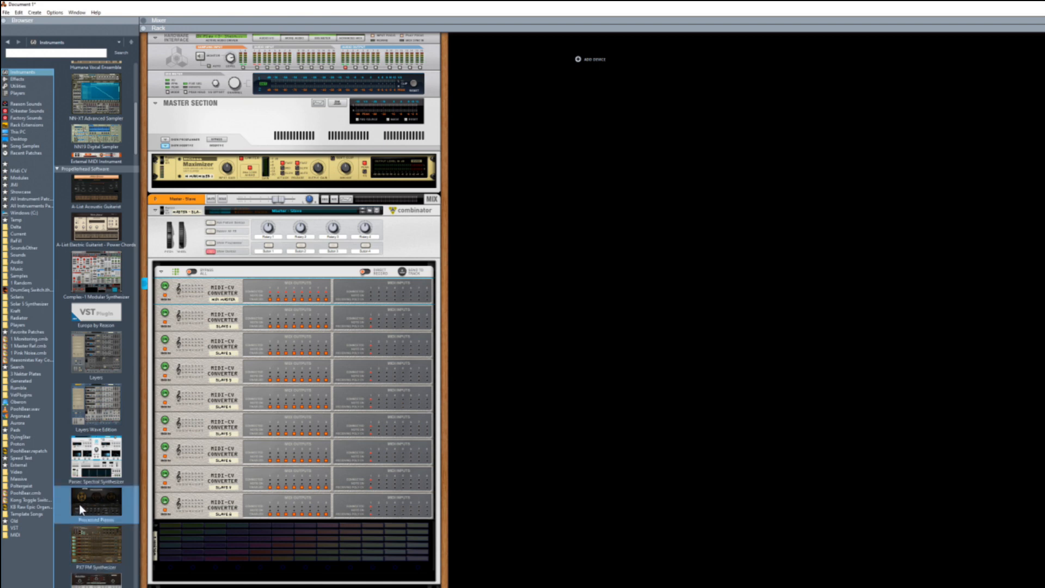
{"action": "left_click_drag", "start_coordinate": [79, 504], "coordinate": [570, 272]}
{"action": "left_click_drag", "start_coordinate": [503, 331], "coordinate": [504, 332]}
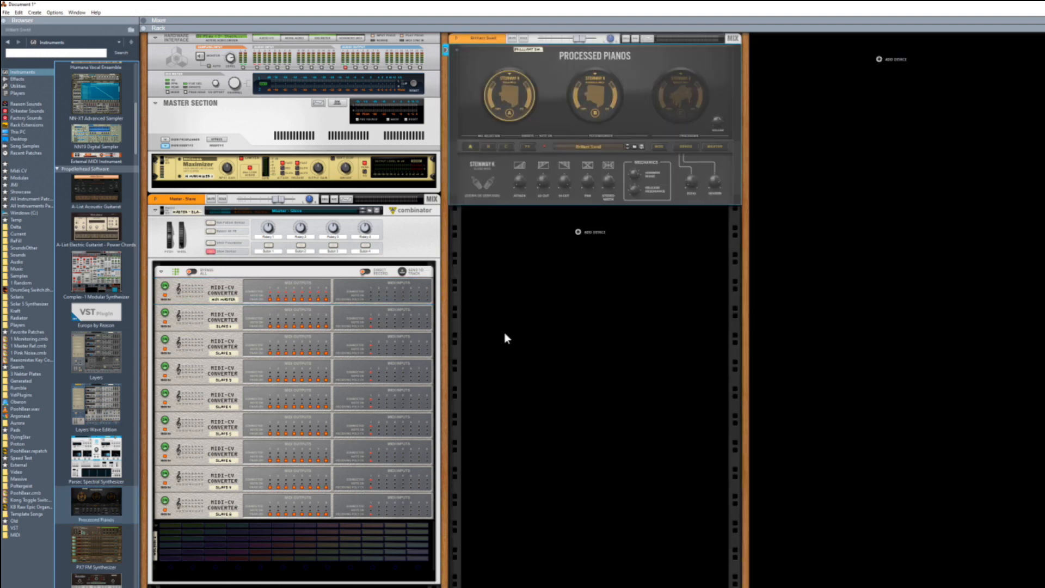
{"action": "left_click", "coordinate": [94, 511]}
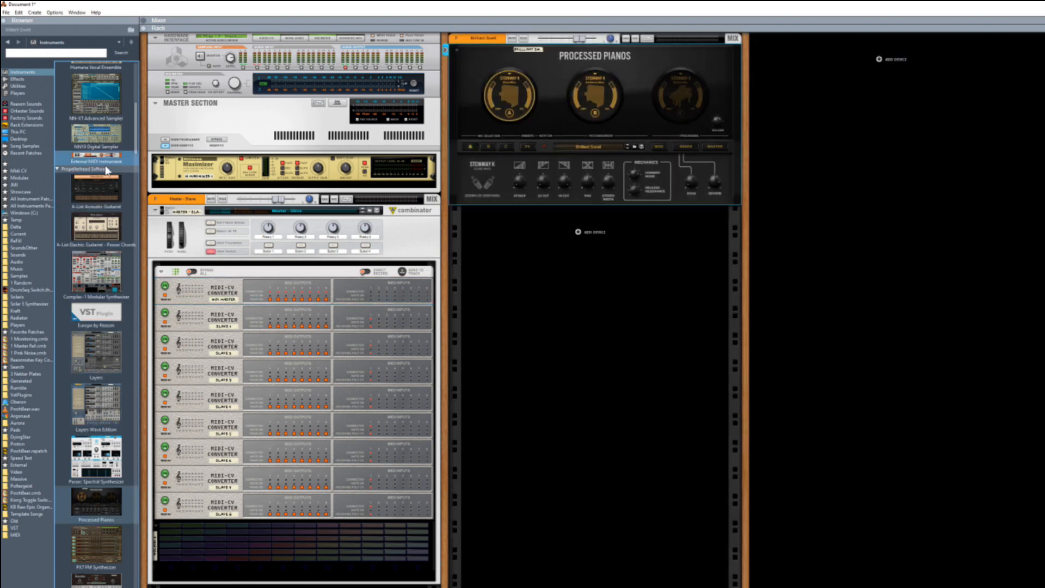
Add a PolyStep Sequencer player to the Processed Pianos device and start it running.
{"action": "left_click", "coordinate": [25, 93]}
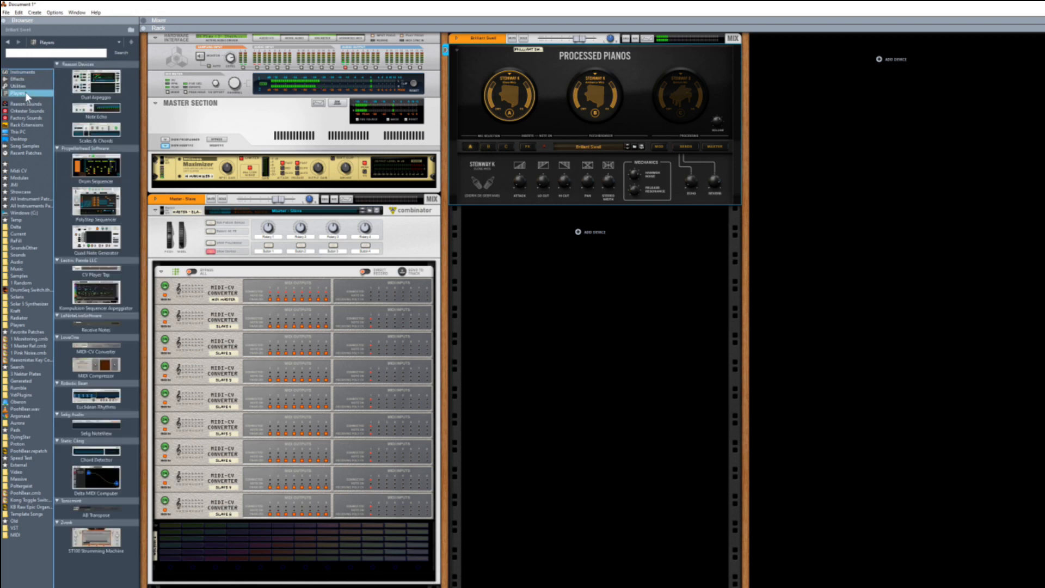
{"action": "left_click_drag", "start_coordinate": [95, 204], "coordinate": [618, 50]}
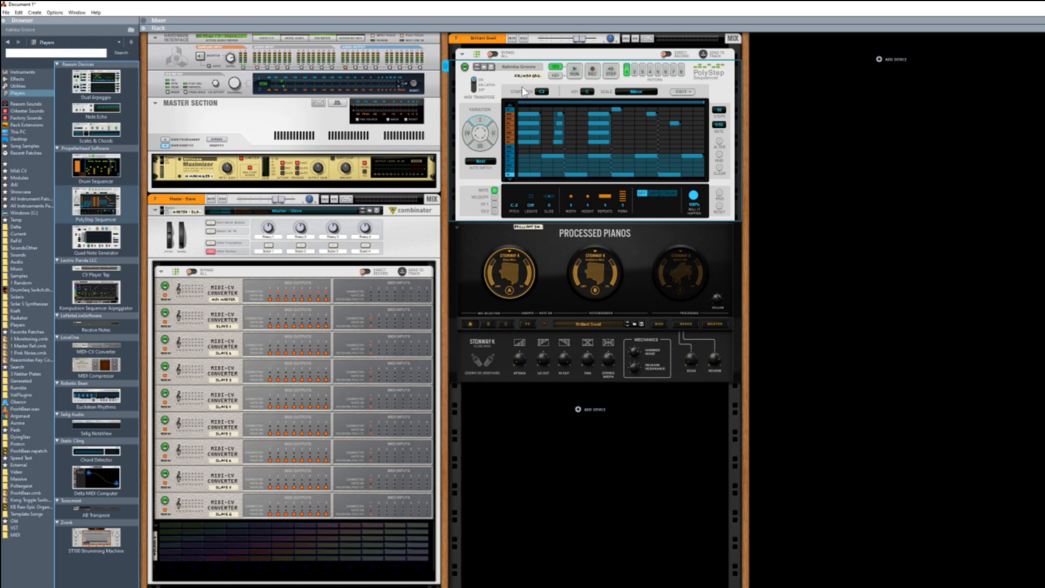
{"action": "left_click", "coordinate": [573, 74]}
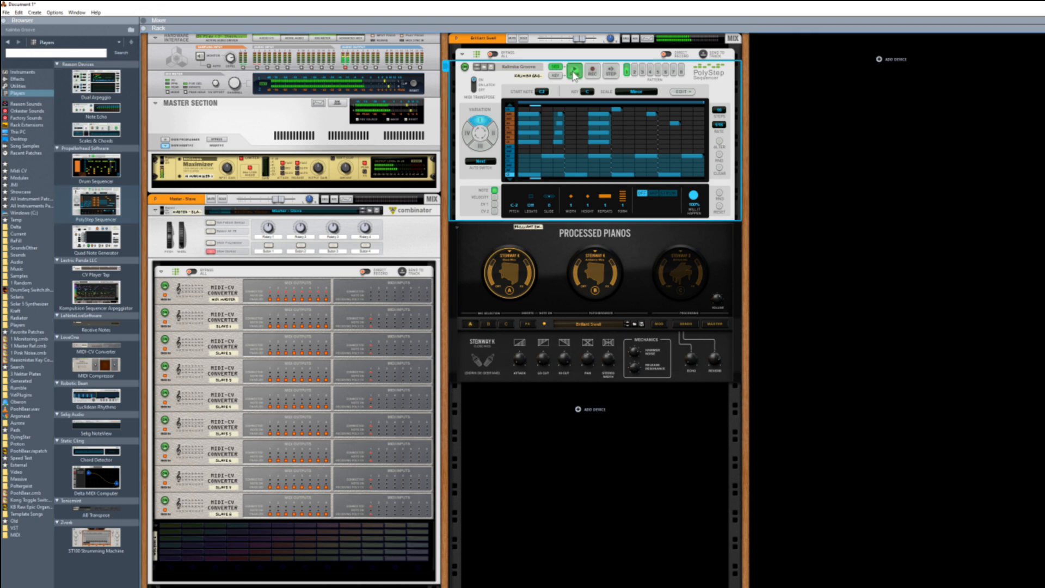
Lower the Processed Pianos mix channel level to about -7 dB while listening to the sequence, and stop the PolyStep Sequencer.
{"action": "left_click_drag", "start_coordinate": [581, 41], "coordinate": [571, 40]}
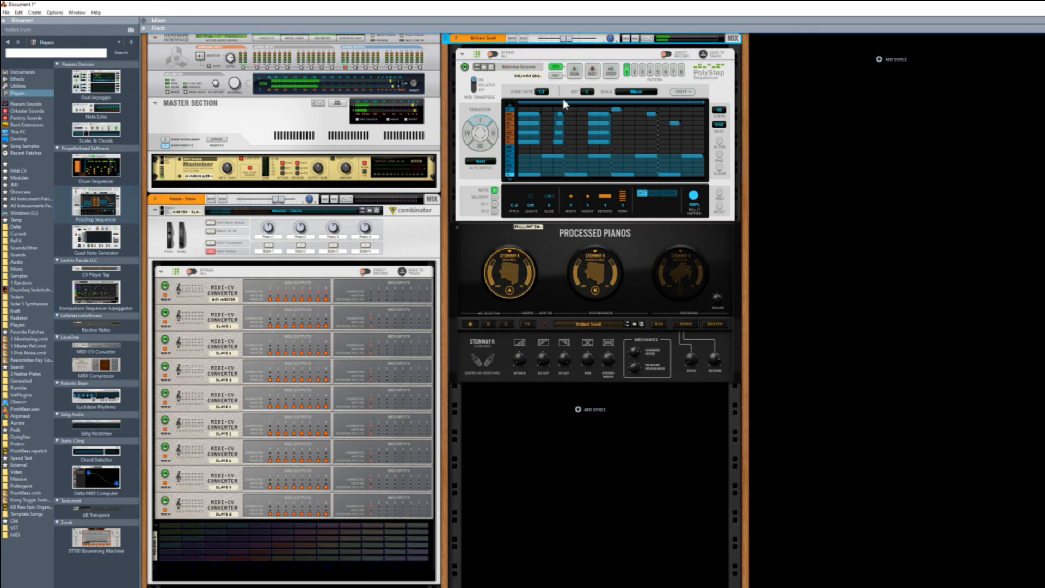
{"action": "left_click", "coordinate": [574, 73]}
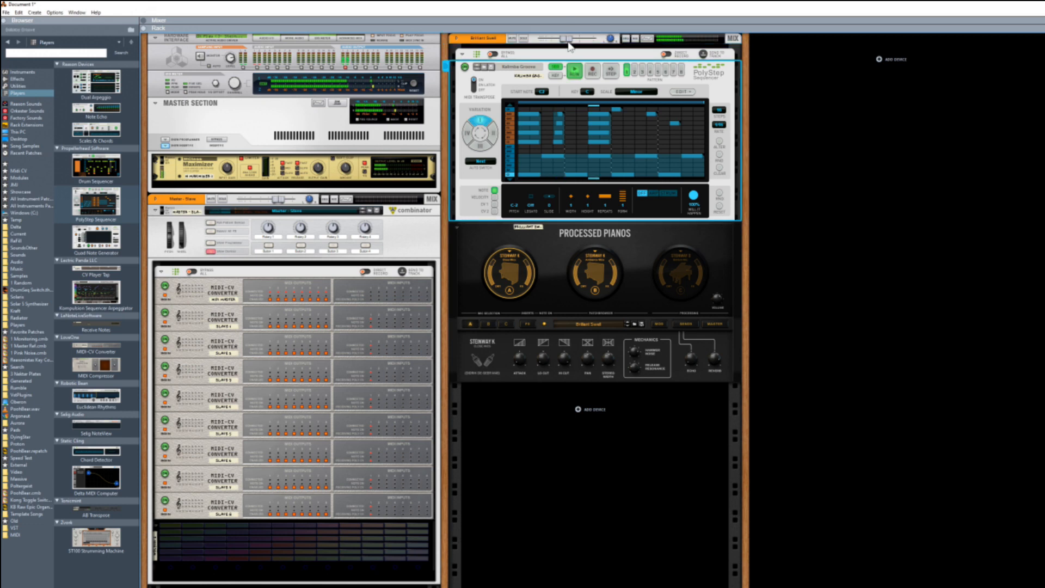
{"action": "left_click_drag", "start_coordinate": [570, 43], "coordinate": [571, 44]}
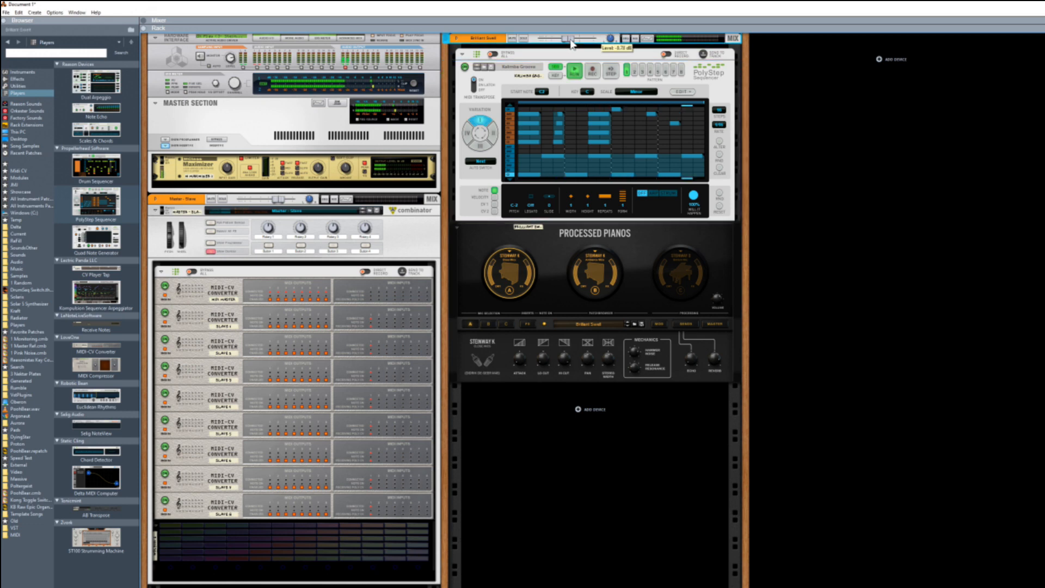
{"action": "left_click", "coordinate": [575, 76]}
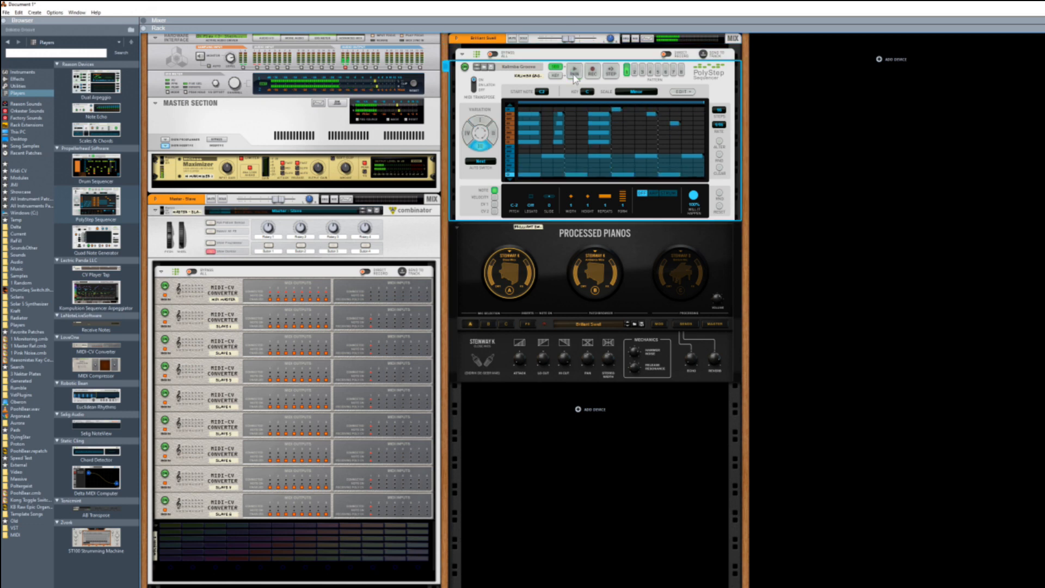
Run the PolyStep Sequencer and audition its preset patches one after another, starting from the first in the list.
{"action": "left_click", "coordinate": [523, 76]}
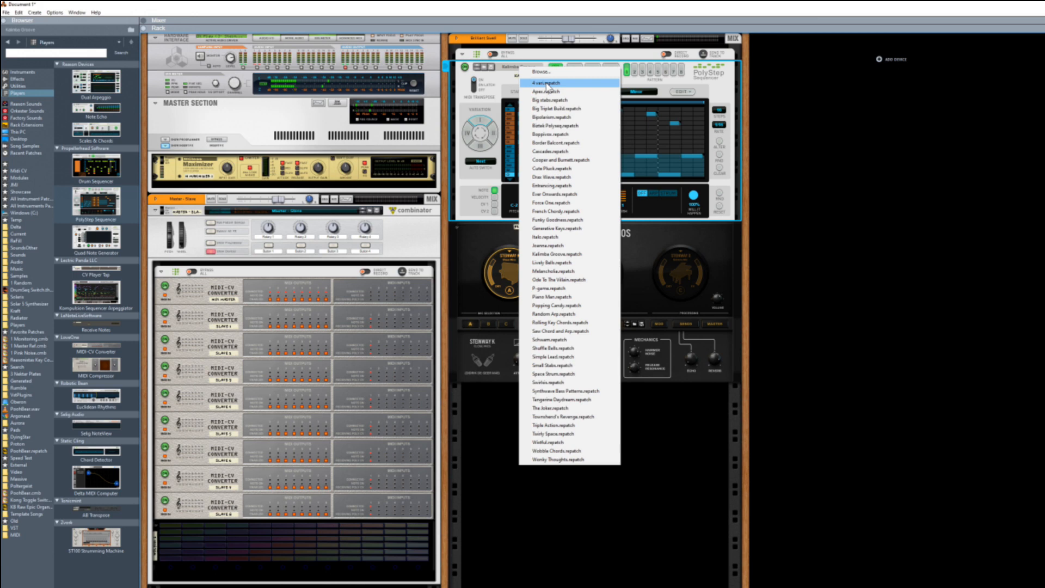
{"action": "left_click", "coordinate": [547, 84]}
{"action": "left_click", "coordinate": [575, 73]}
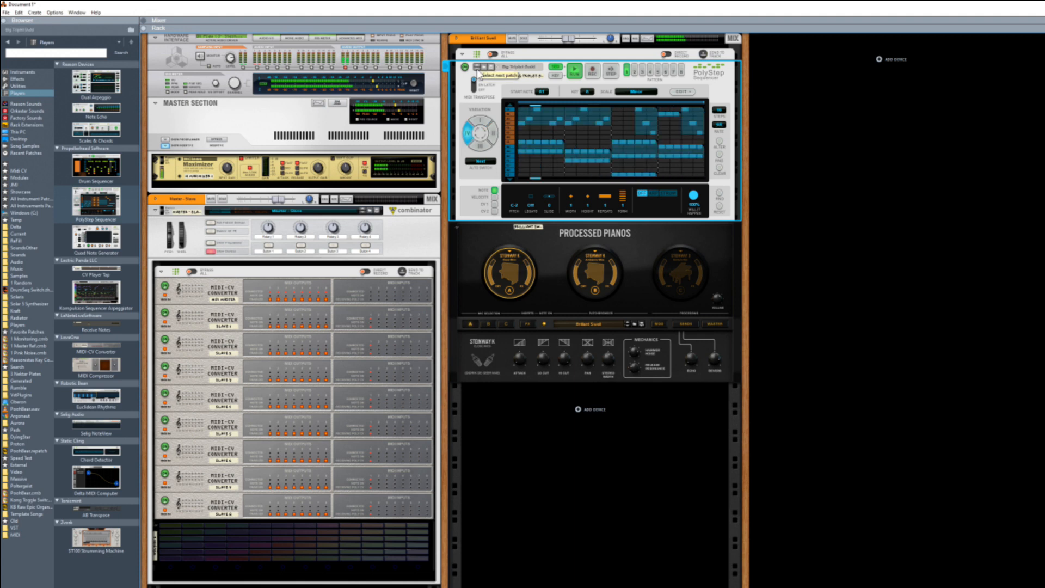
{"action": "left_click", "coordinate": [479, 74]}
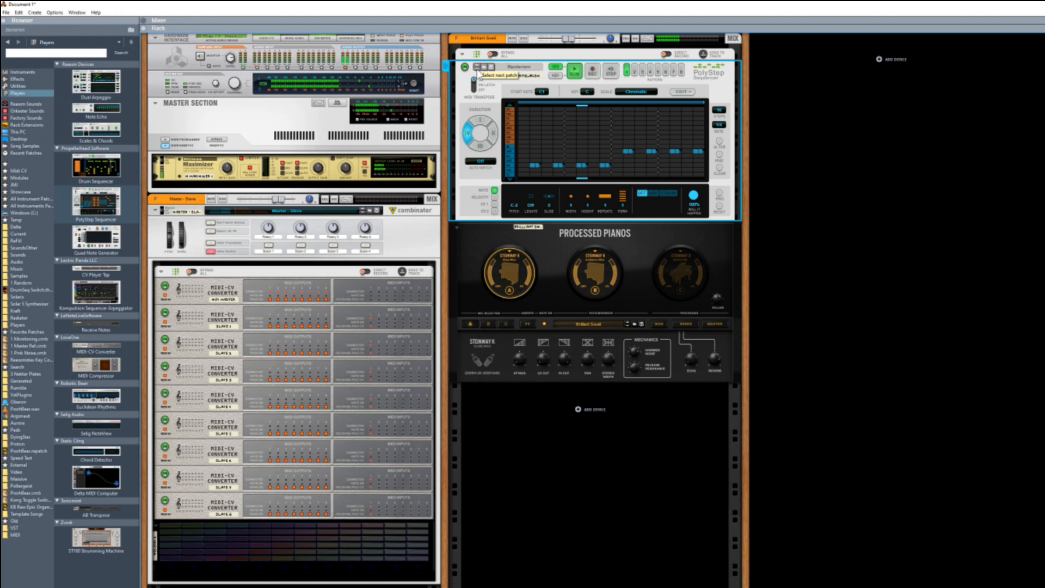
{"action": "left_click", "coordinate": [479, 74]}
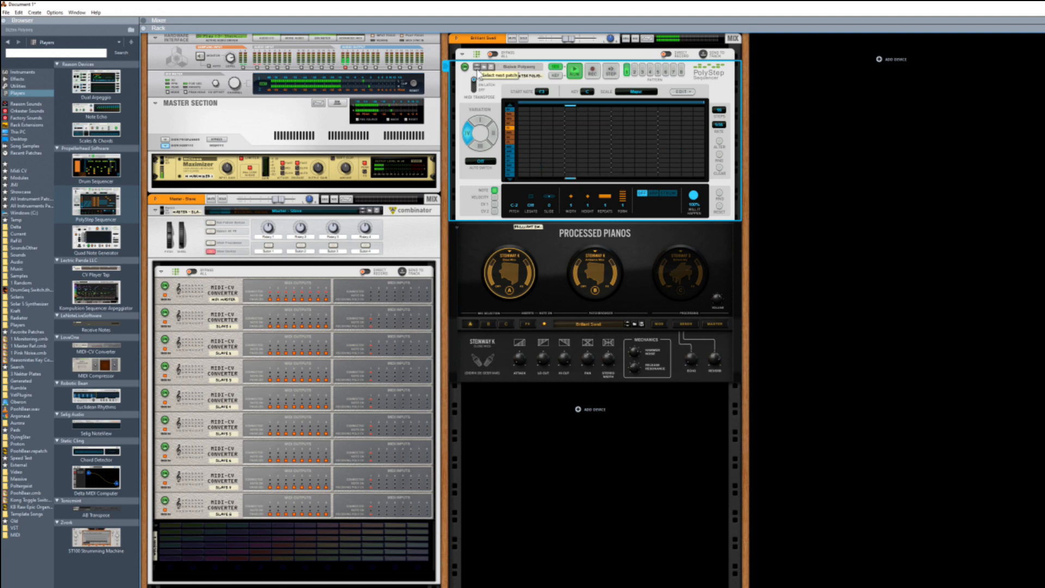
{"action": "left_click", "coordinate": [478, 74]}
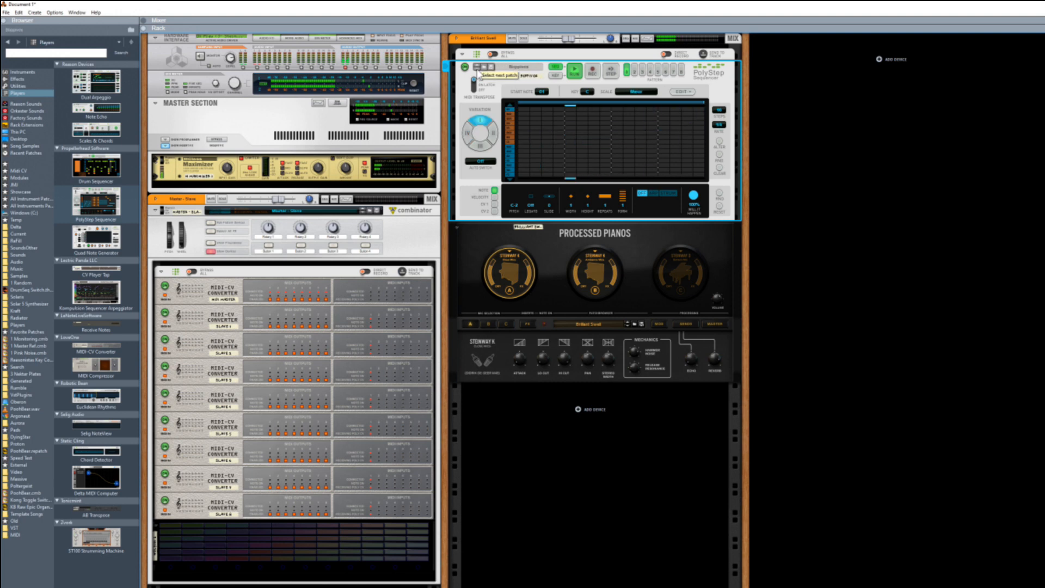
Load the Big stabs patch in the PolyStep Sequencer, listen to it and stop the sequence.
{"action": "left_click", "coordinate": [521, 72]}
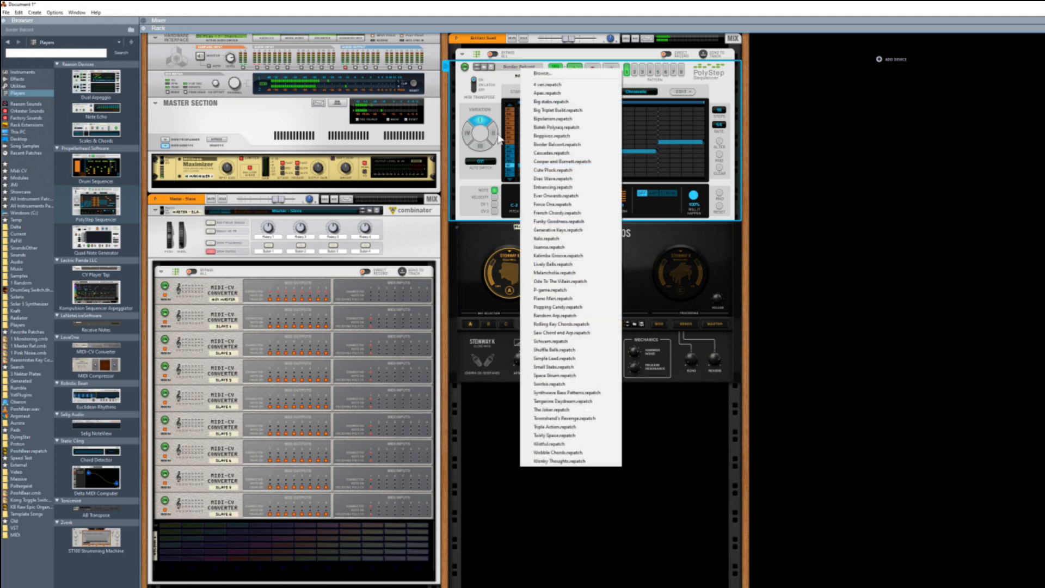
{"action": "left_click", "coordinate": [545, 103]}
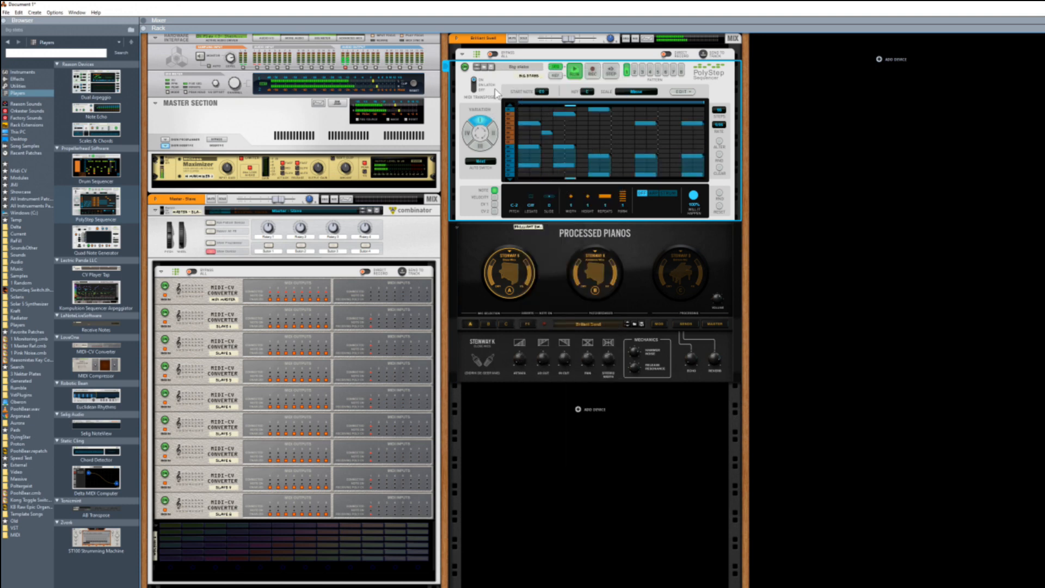
{"action": "left_click", "coordinate": [574, 71]}
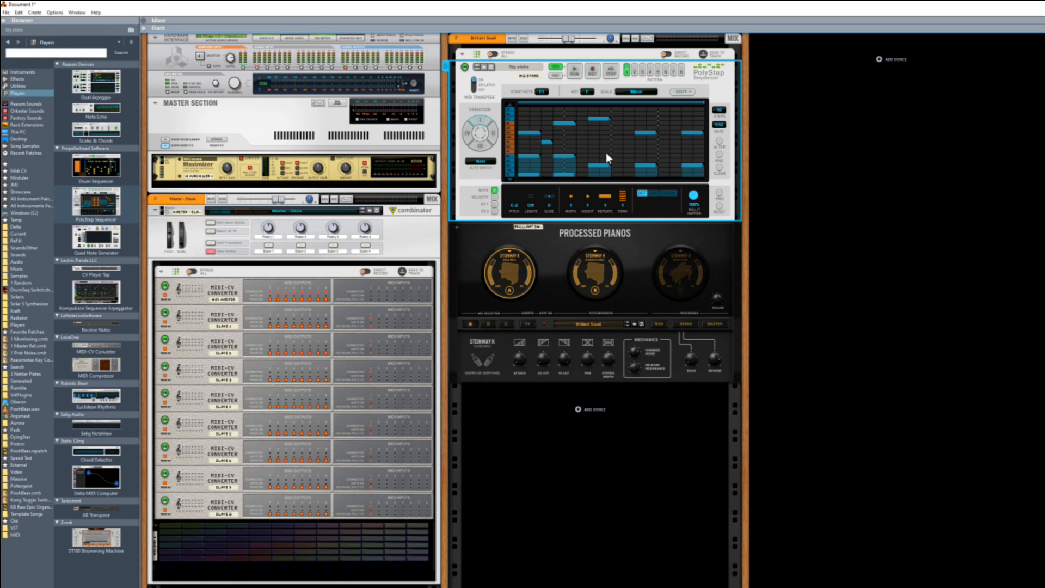
Move the MIDI Master converter from the Combinator to below the PolyStep Sequencer, and add a Delta MIDI Computer beneath it.
{"action": "left_click_drag", "start_coordinate": [218, 288], "coordinate": [569, 222]}
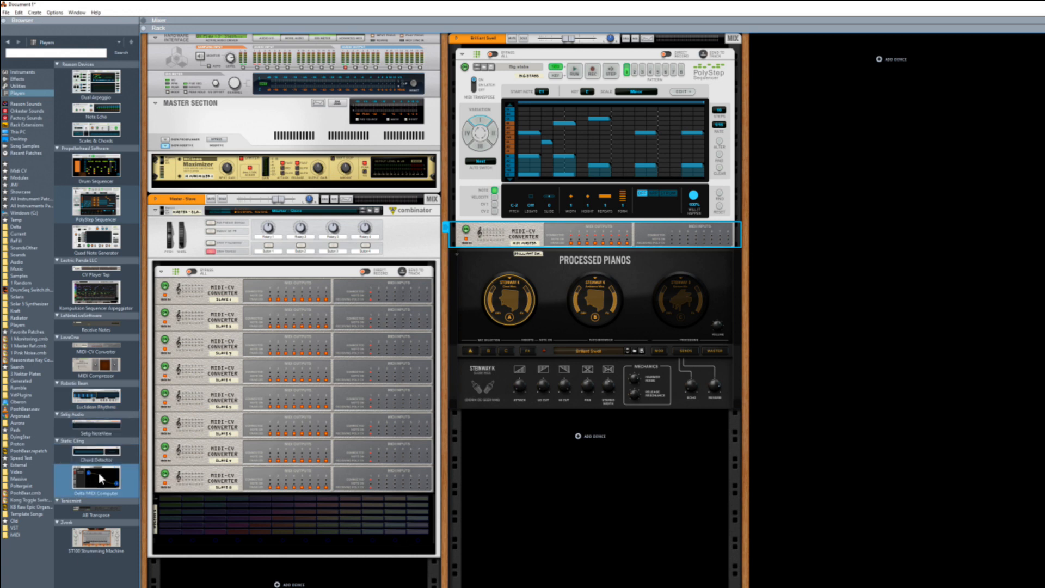
{"action": "left_click_drag", "start_coordinate": [99, 477], "coordinate": [572, 252]}
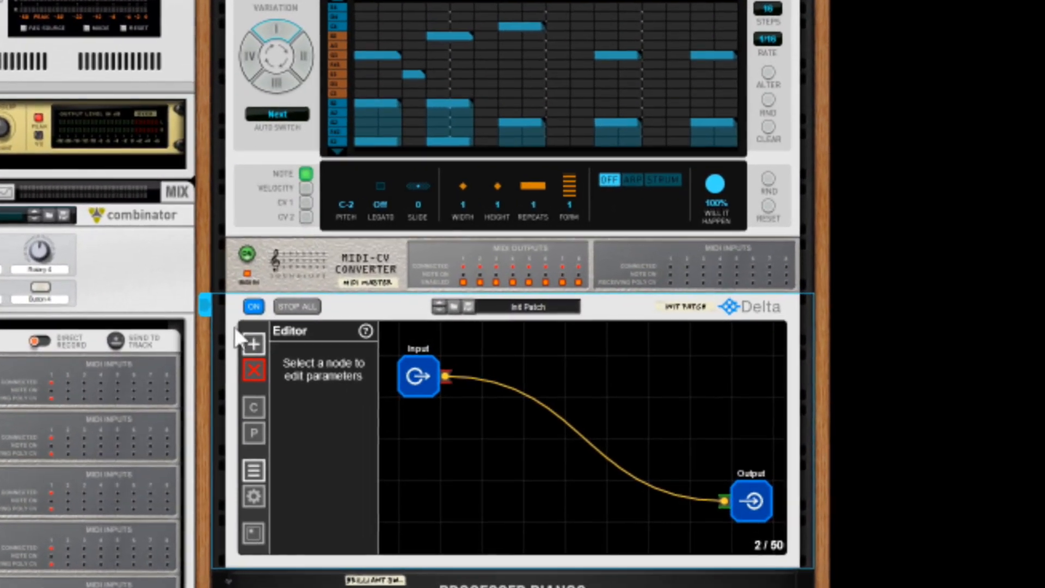
Create an If node in Delta, place it between Input and Output, and route the connection through its upper output.
{"action": "left_click", "coordinate": [254, 341]}
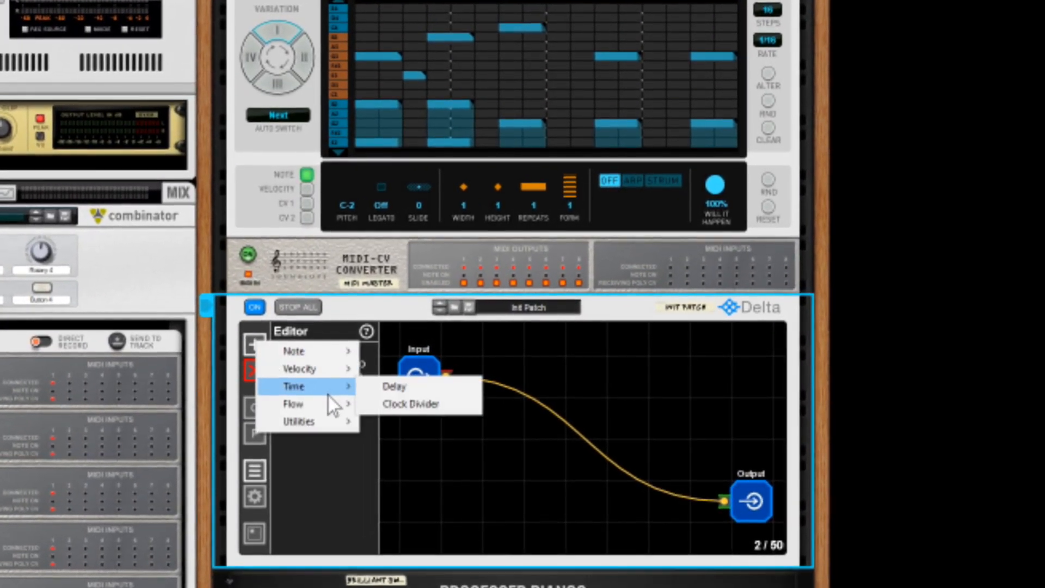
{"action": "mouse_move", "coordinate": [336, 401]}
{"action": "left_click", "coordinate": [400, 438]}
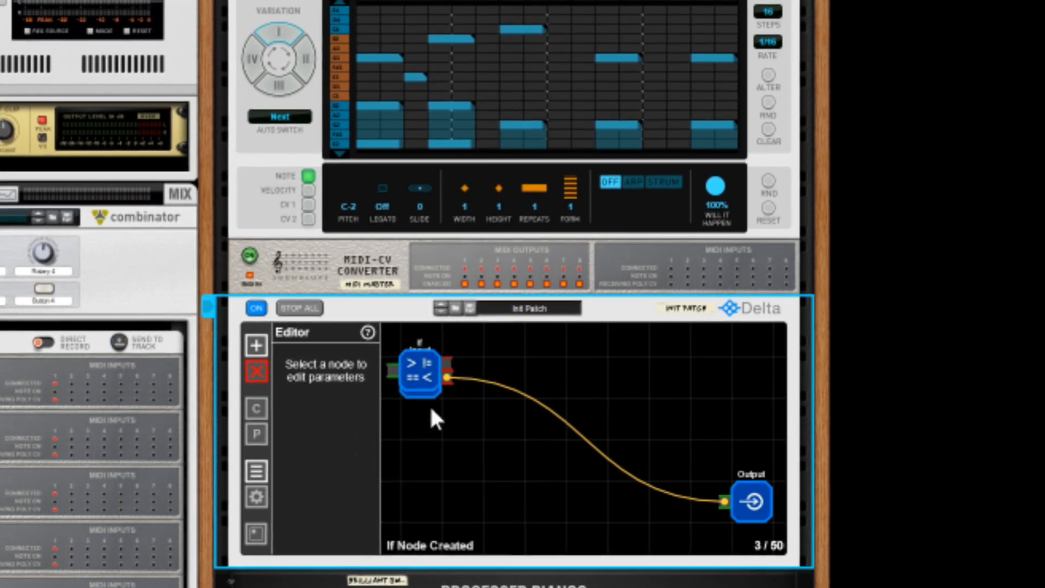
{"action": "left_click_drag", "start_coordinate": [423, 379], "coordinate": [574, 433]}
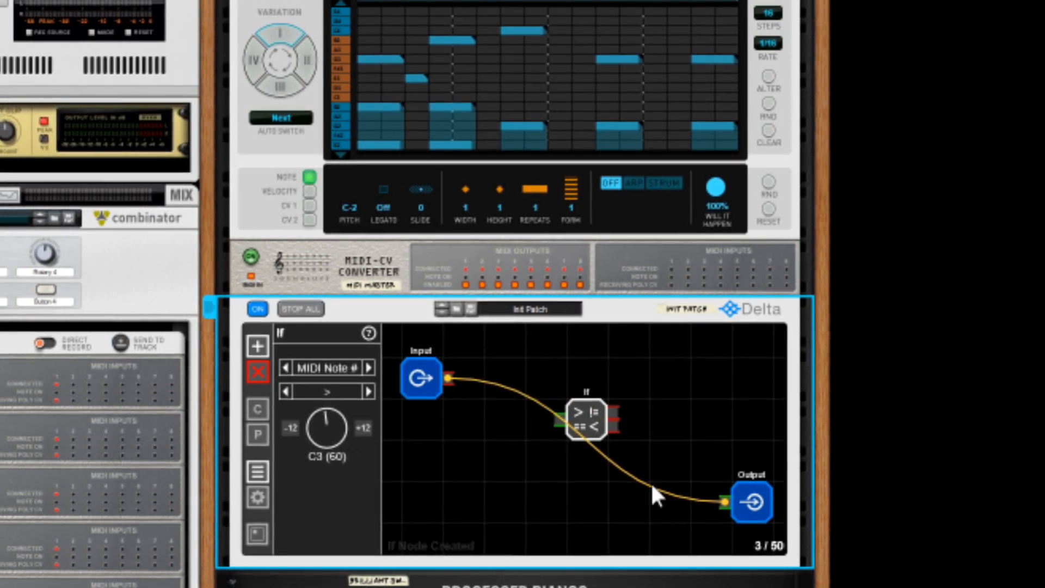
{"action": "left_click", "coordinate": [723, 499]}
{"action": "mouse_move", "coordinate": [724, 499]}
{"action": "left_mouse_down"}
{"action": "mouse_move", "coordinate": [556, 419]}
{"action": "mouse_move", "coordinate": [529, 448]}
{"action": "mouse_move", "coordinate": [531, 458]}
{"action": "mouse_move", "coordinate": [638, 469]}
{"action": "mouse_move", "coordinate": [724, 502]}
{"action": "left_mouse_up"}
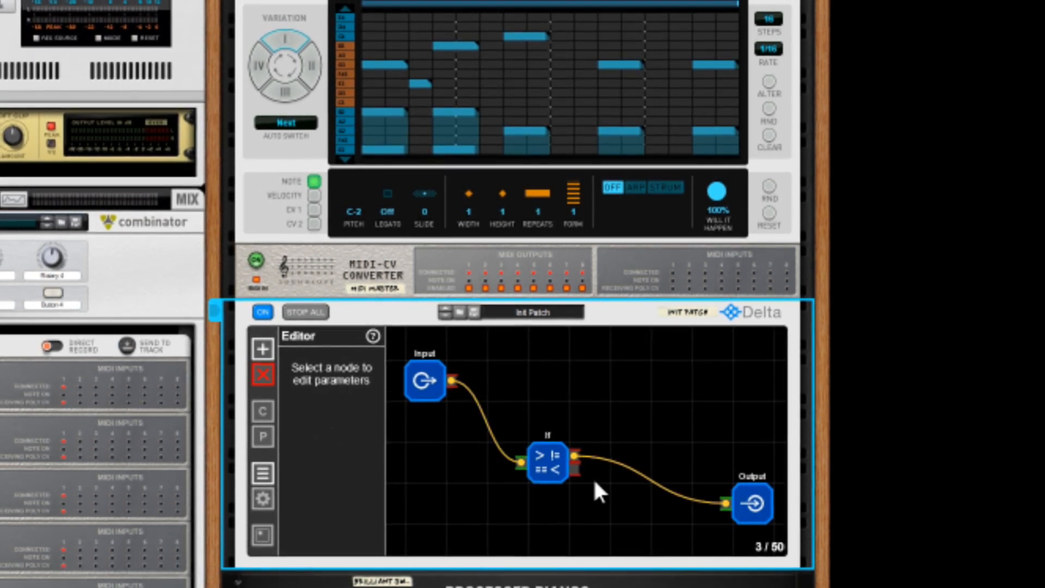
Start the sequence and set the If node's MIDI Note # greater-than threshold to A2 (57).
{"action": "left_click", "coordinate": [545, 459]}
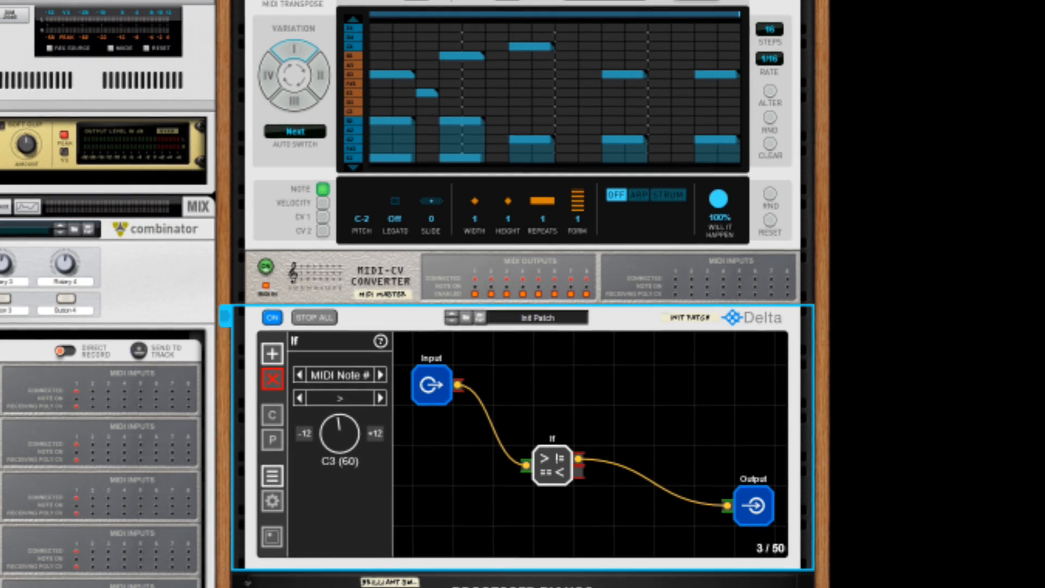
{"action": "left_click", "coordinate": [696, 1]}
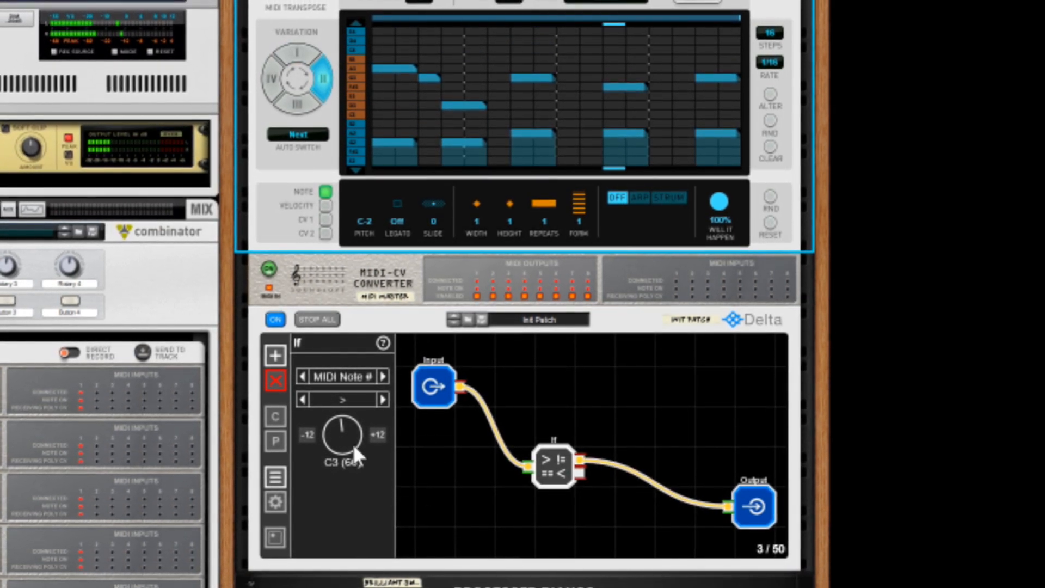
{"action": "left_click_drag", "start_coordinate": [344, 432], "coordinate": [345, 436]}
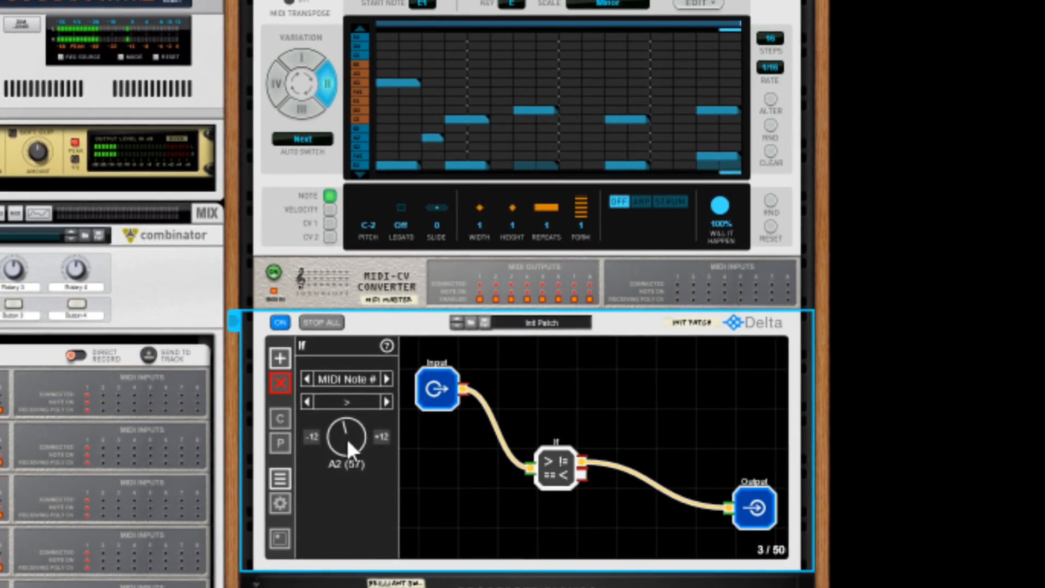
Raise the If node's MIDI Note # threshold to A#/Bb2 (58) and stop the sequence.
{"action": "left_click_drag", "start_coordinate": [347, 437], "coordinate": [348, 436]}
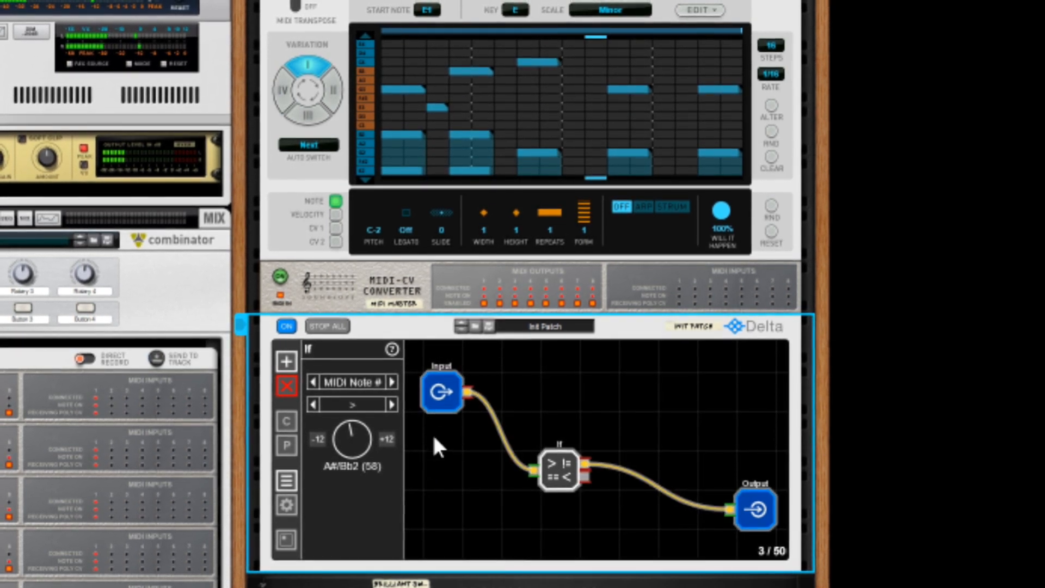
{"action": "left_click", "coordinate": [425, 1]}
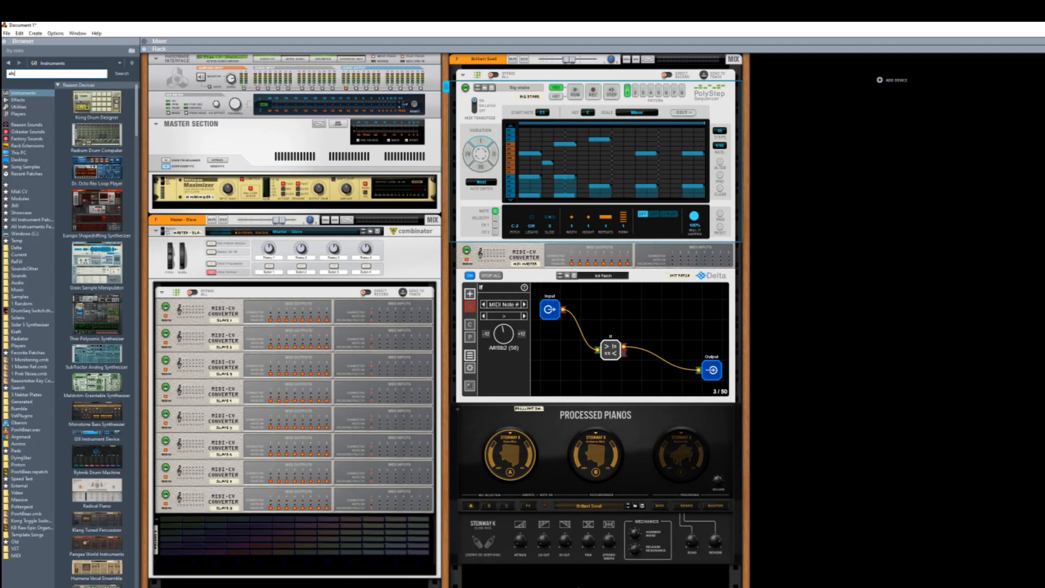
Add the ABL2 Bass Synthesizer, found by searching for abl, in a new rack column and move the Slave 1 converter above it.
{"action": "key", "text": "Return"}
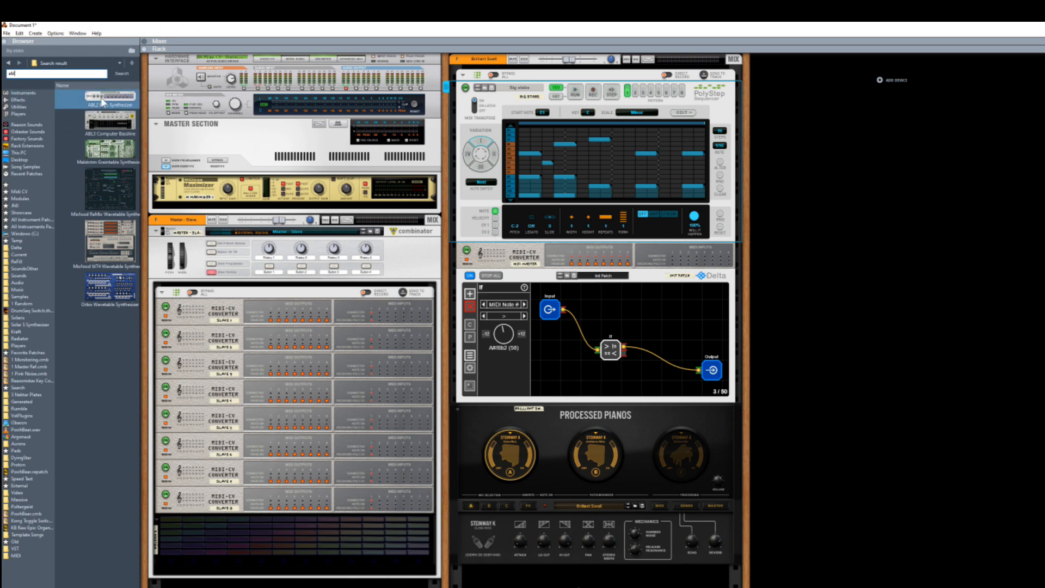
{"action": "left_click_drag", "start_coordinate": [102, 98], "coordinate": [879, 156]}
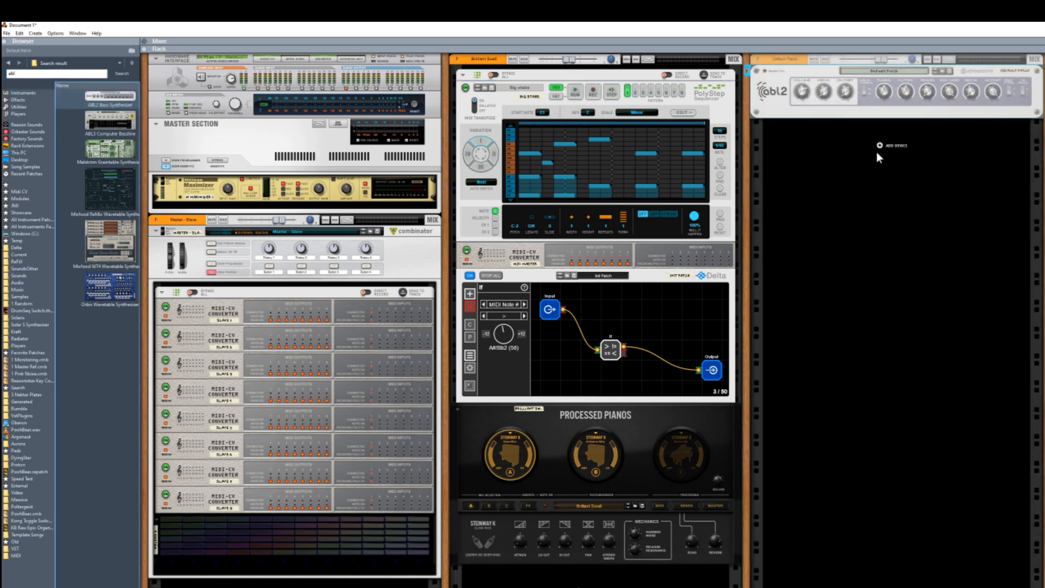
{"action": "mouse_move", "coordinate": [236, 306]}
{"action": "left_mouse_down"}
{"action": "mouse_move", "coordinate": [571, 278]}
{"action": "mouse_move", "coordinate": [851, 74]}
{"action": "left_mouse_up"}
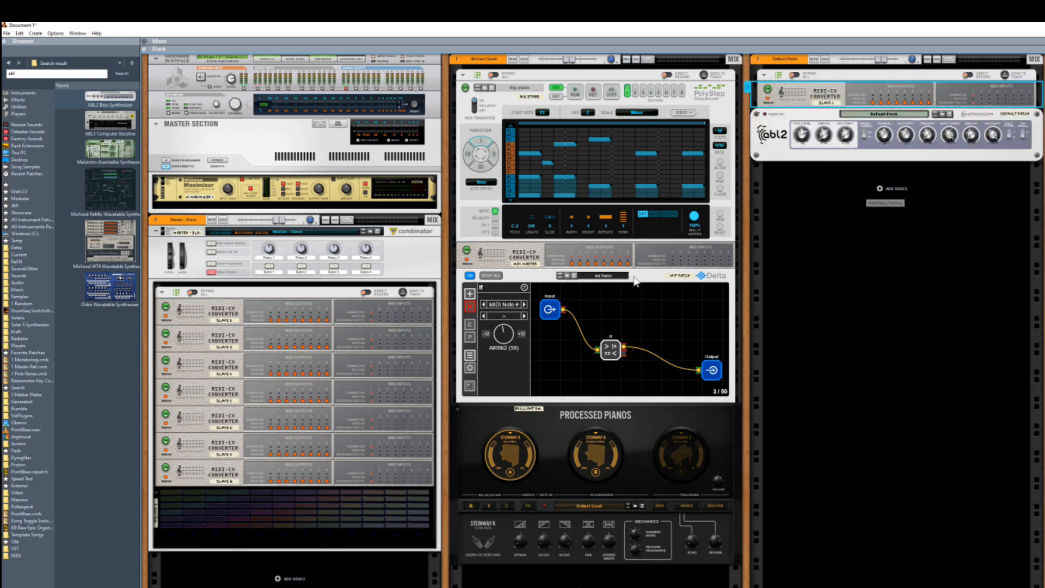
Copy the Delta MIDI Computer into the new column, between the Slave 1 converter and the ABL2.
{"action": "mouse_move", "coordinate": [640, 283]}
{"action": "left_mouse_down"}
{"action": "mouse_move", "coordinate": [816, 207]}
{"action": "mouse_move", "coordinate": [898, 112]}
{"action": "left_mouse_up"}
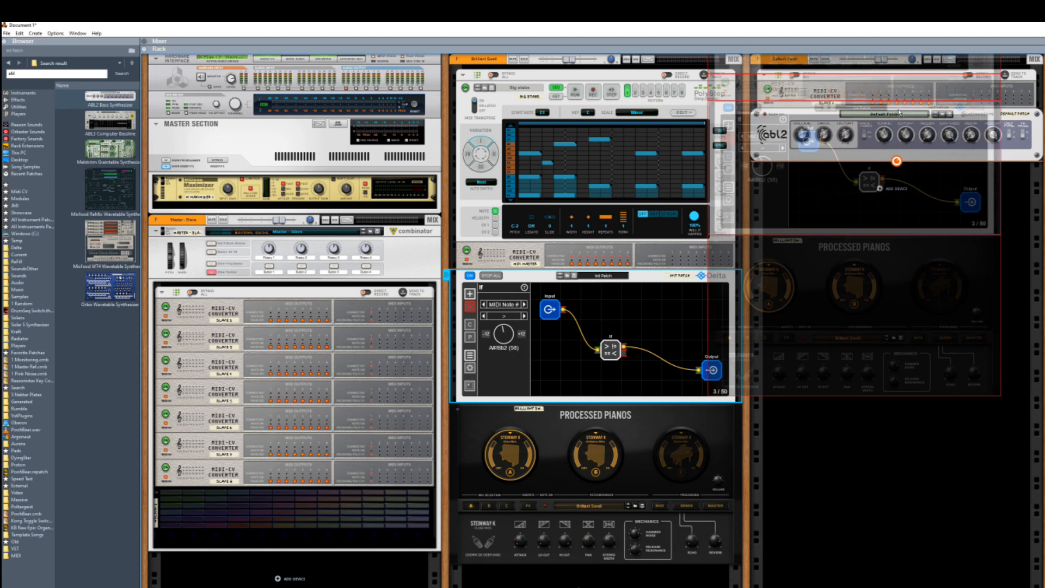
{"action": "left_click_drag", "start_coordinate": [899, 112], "coordinate": [904, 119]}
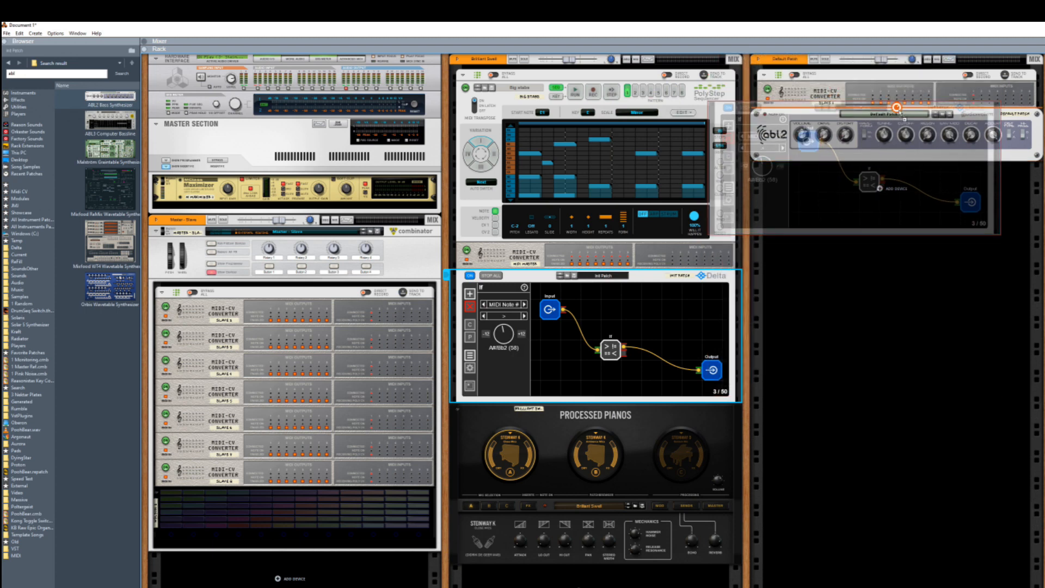
{"action": "left_click_drag", "start_coordinate": [899, 111], "coordinate": [902, 119]}
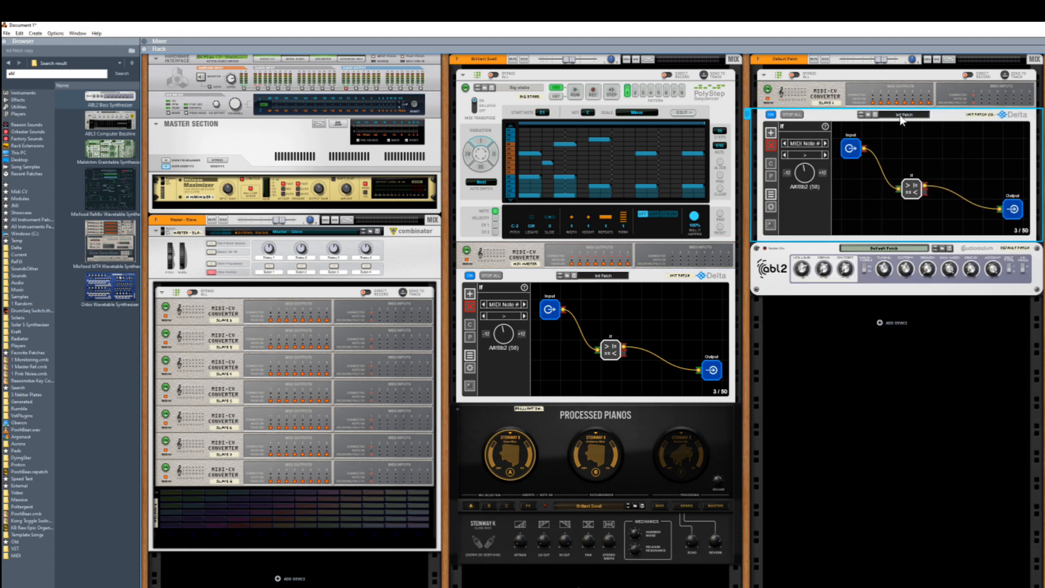
In the copied Delta, route the If node's lower output to Output and set its MIDI Note # threshold to C#/Db2 (49).
{"action": "left_click", "coordinate": [923, 189]}
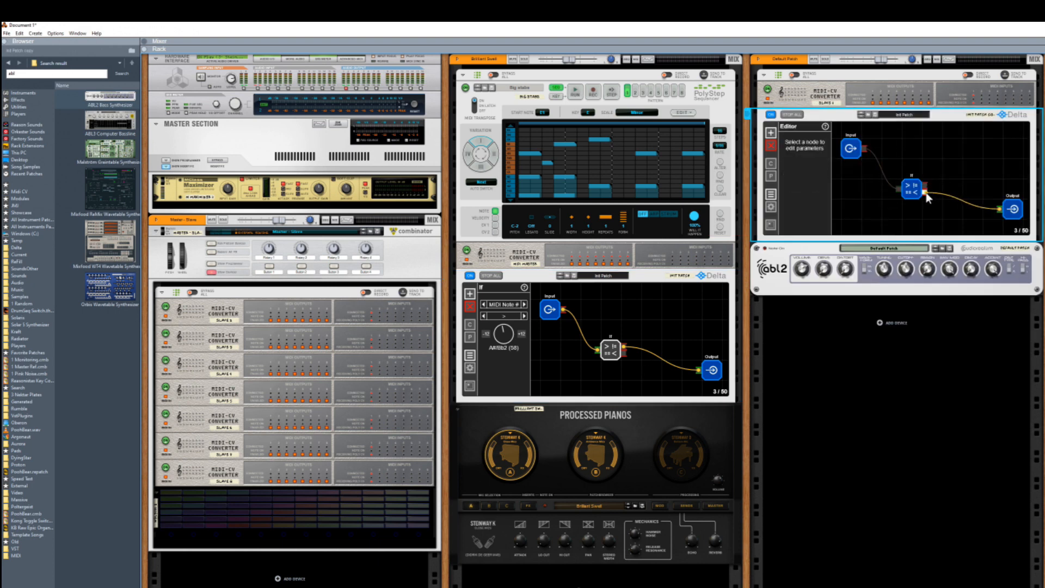
{"action": "left_click", "coordinate": [908, 191]}
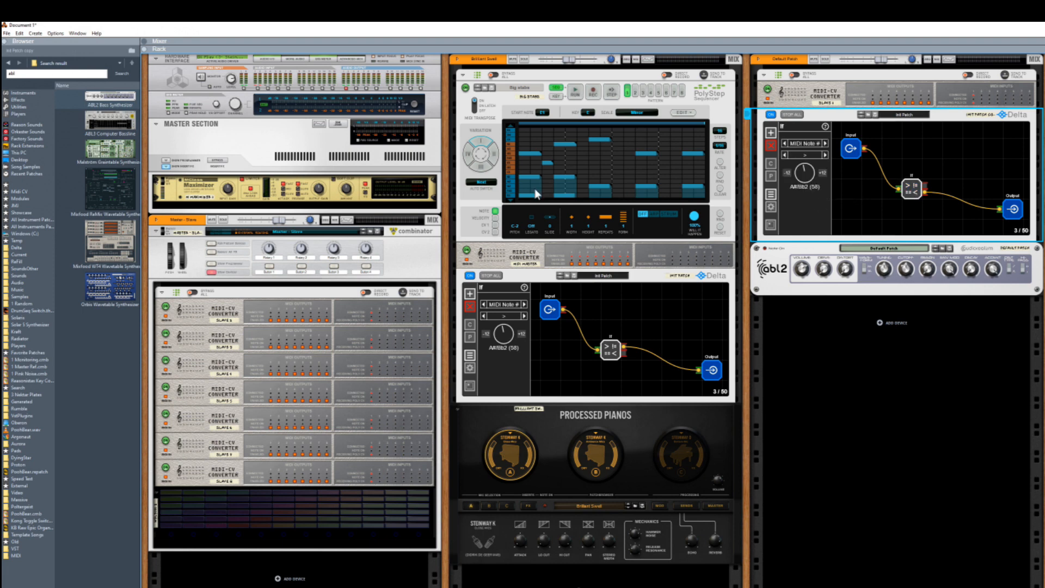
{"action": "left_click", "coordinate": [511, 204]}
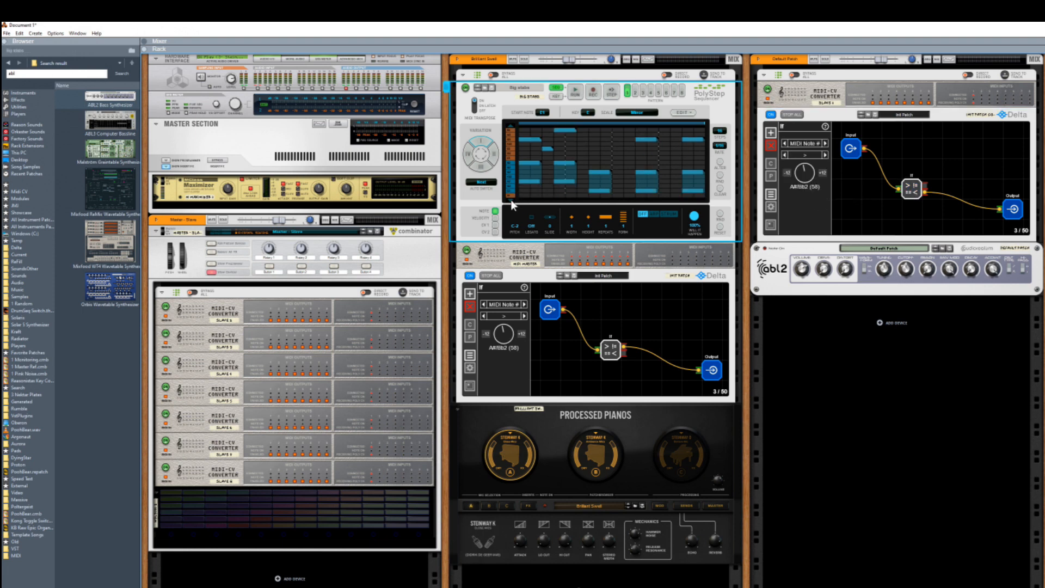
{"action": "scroll", "coordinate": [511, 204], "scroll_direction": "down", "scroll_amount": 5}
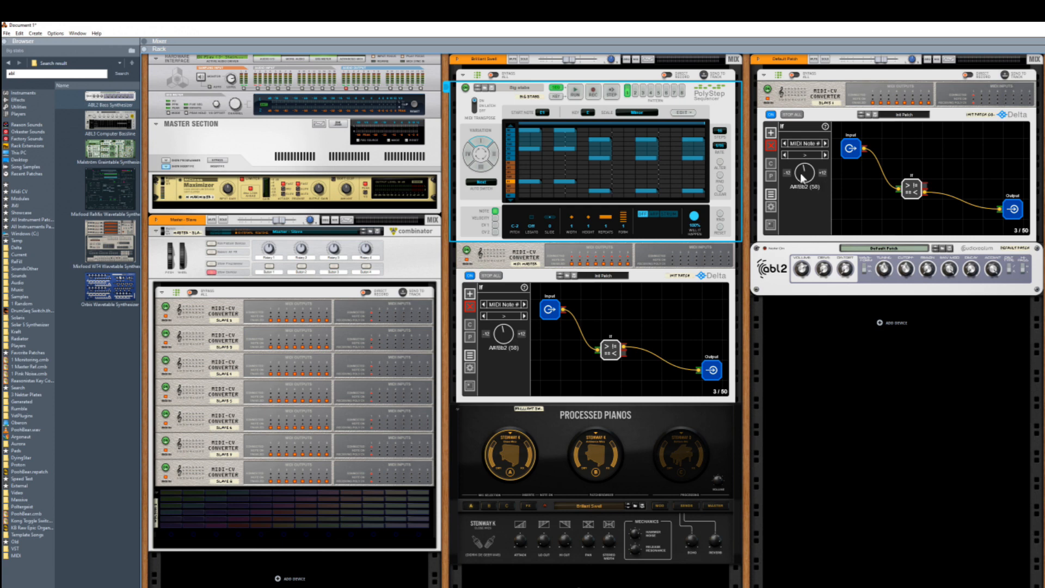
{"action": "left_click_drag", "start_coordinate": [801, 177], "coordinate": [801, 183]}
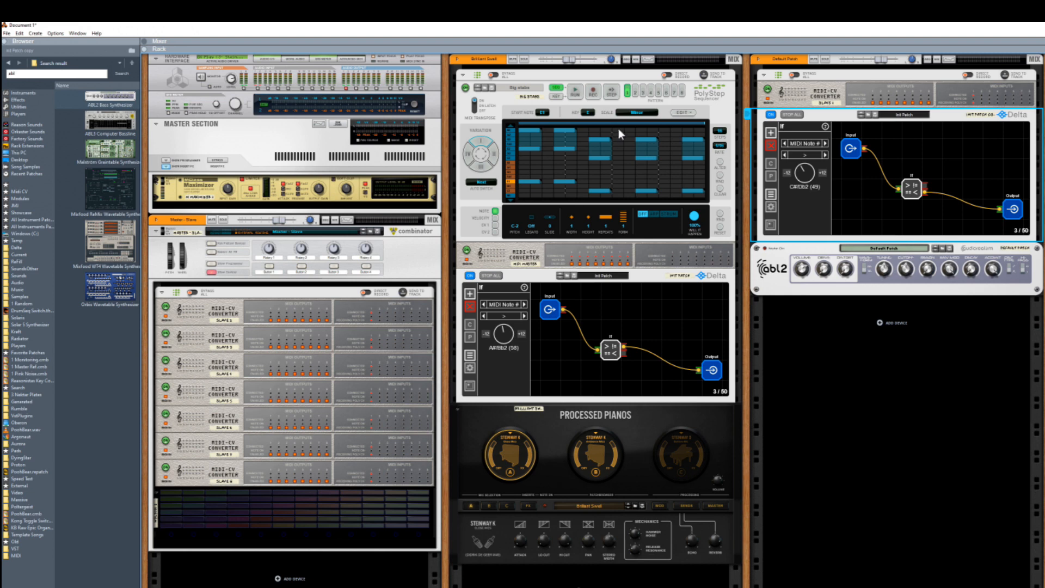
Solo the ABL2 channel, run the sequence while slightly lowering the channel level, and stop it.
{"action": "left_click", "coordinate": [825, 60]}
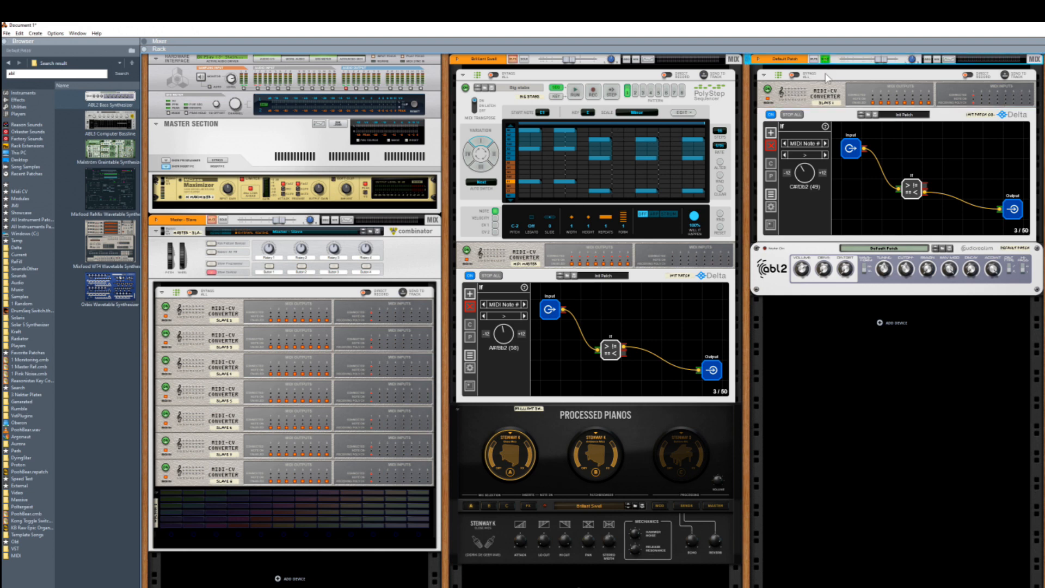
{"action": "left_click", "coordinate": [575, 93]}
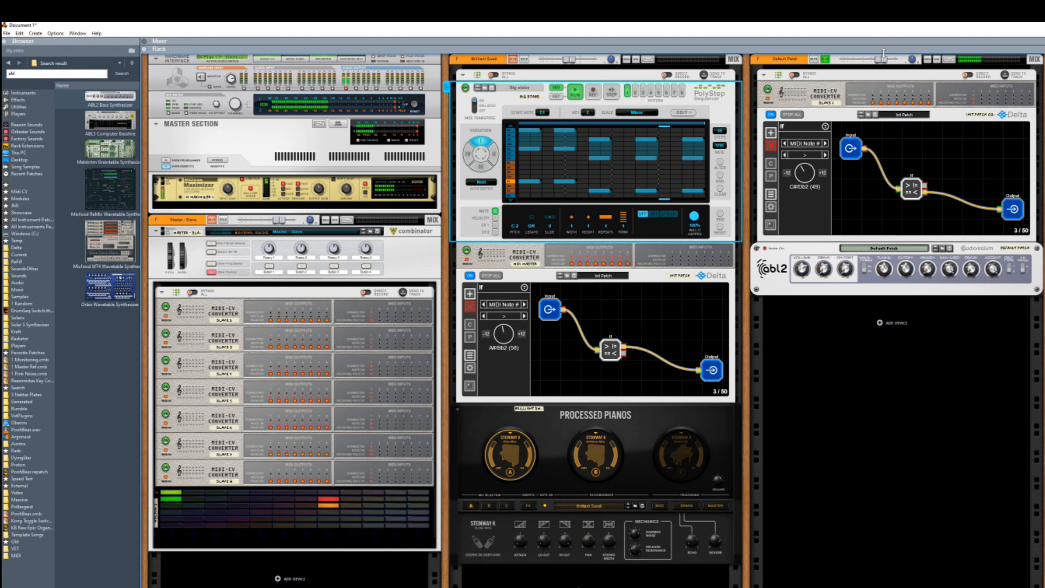
{"action": "left_click_drag", "start_coordinate": [883, 60], "coordinate": [876, 60]}
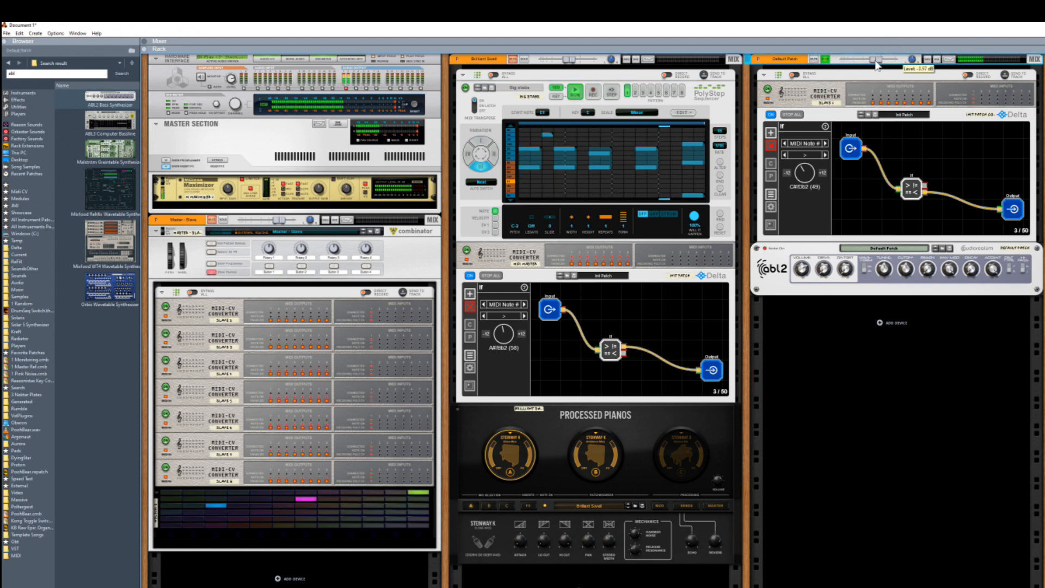
{"action": "left_click_drag", "start_coordinate": [876, 60], "coordinate": [875, 60]}
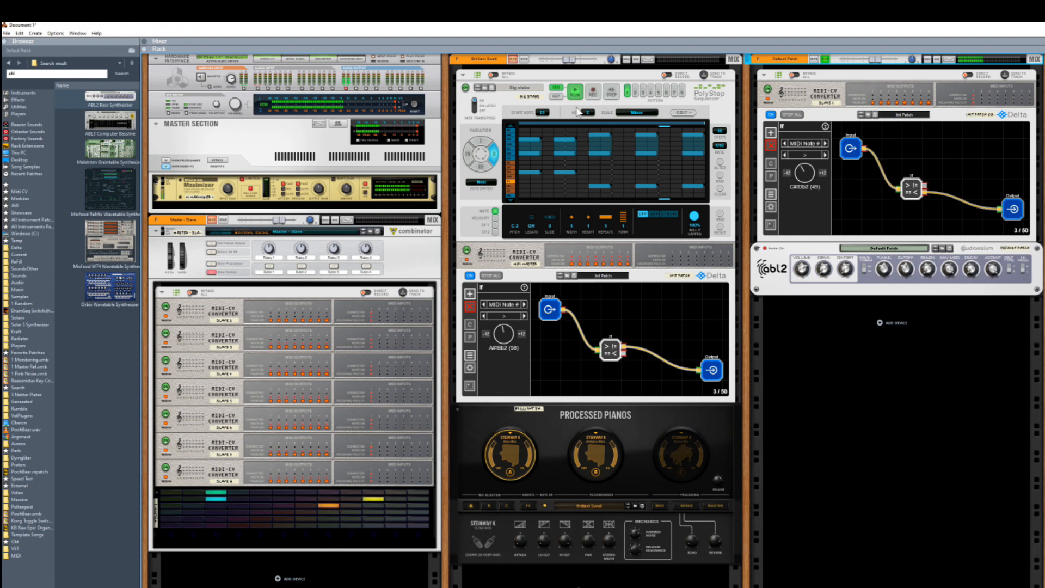
{"action": "left_click", "coordinate": [728, 185]}
{"action": "key", "text": "space"}
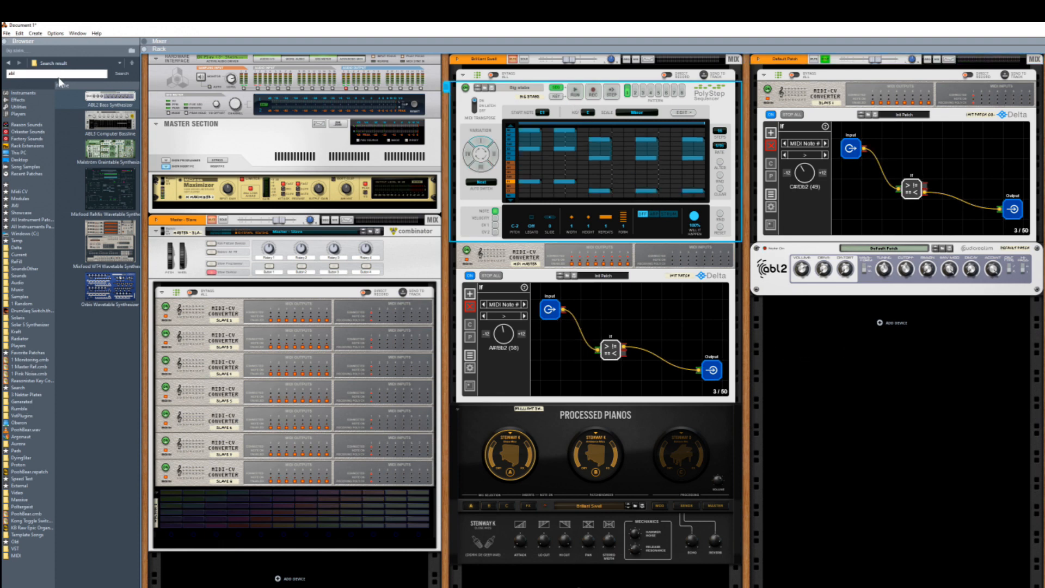
Search the browser for ujam and add Beatmaker EDEN below the Combinator.
{"action": "left_click", "coordinate": [39, 74]}
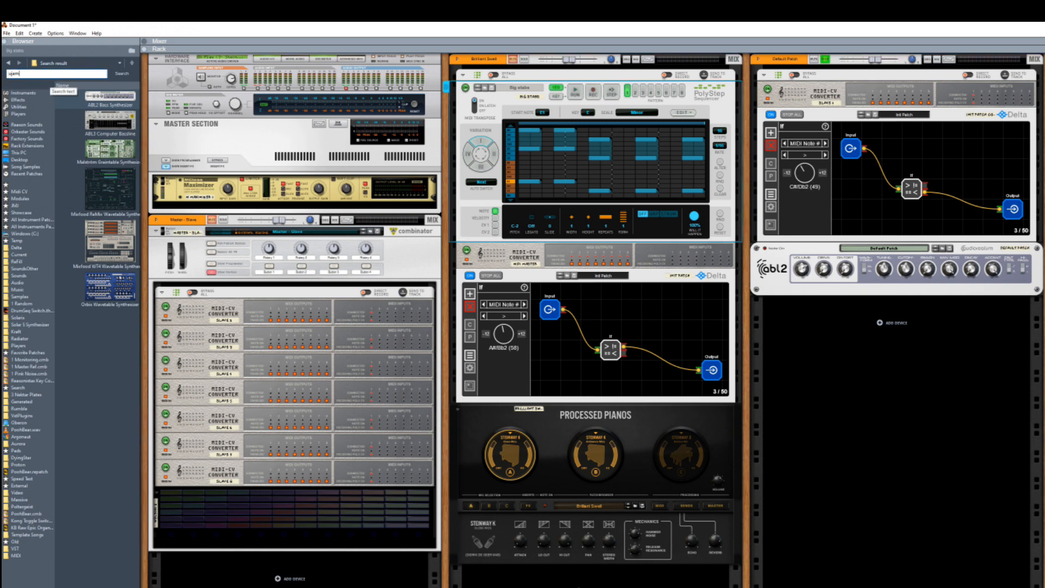
{"action": "key", "text": "Return"}
{"action": "mouse_move", "coordinate": [113, 158]}
{"action": "left_mouse_down"}
{"action": "mouse_move", "coordinate": [583, 299]}
{"action": "mouse_move", "coordinate": [867, 347]}
{"action": "mouse_move", "coordinate": [321, 582]}
{"action": "mouse_move", "coordinate": [281, 583]}
{"action": "left_mouse_up"}
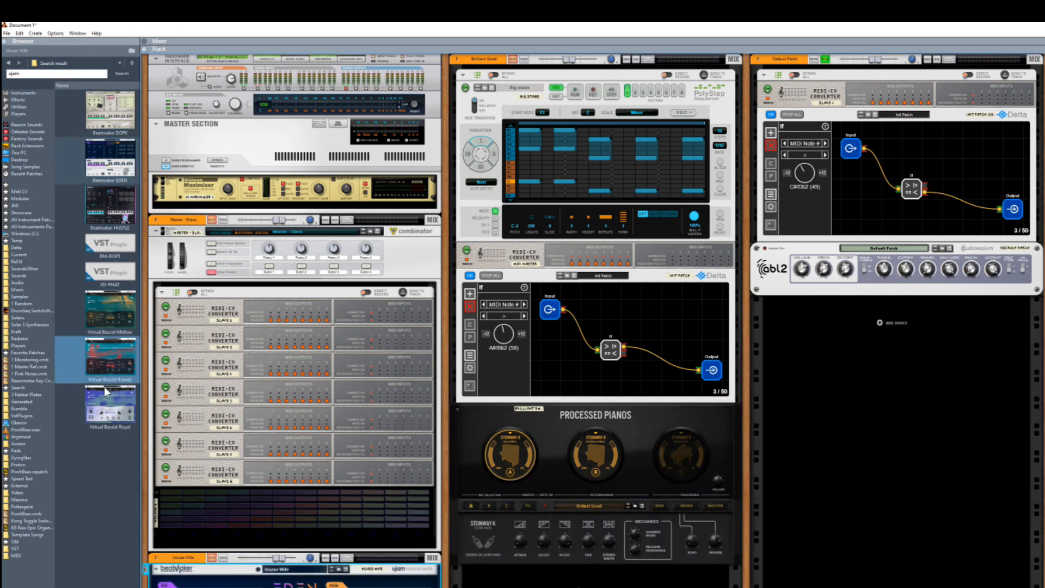
Add Virtual Bassist Royal in Instrument mode below the ABL2 and solo its mix channel.
{"action": "mouse_move", "coordinate": [106, 406]}
{"action": "left_mouse_down"}
{"action": "mouse_move", "coordinate": [694, 407]}
{"action": "mouse_move", "coordinate": [908, 362]}
{"action": "left_mouse_up"}
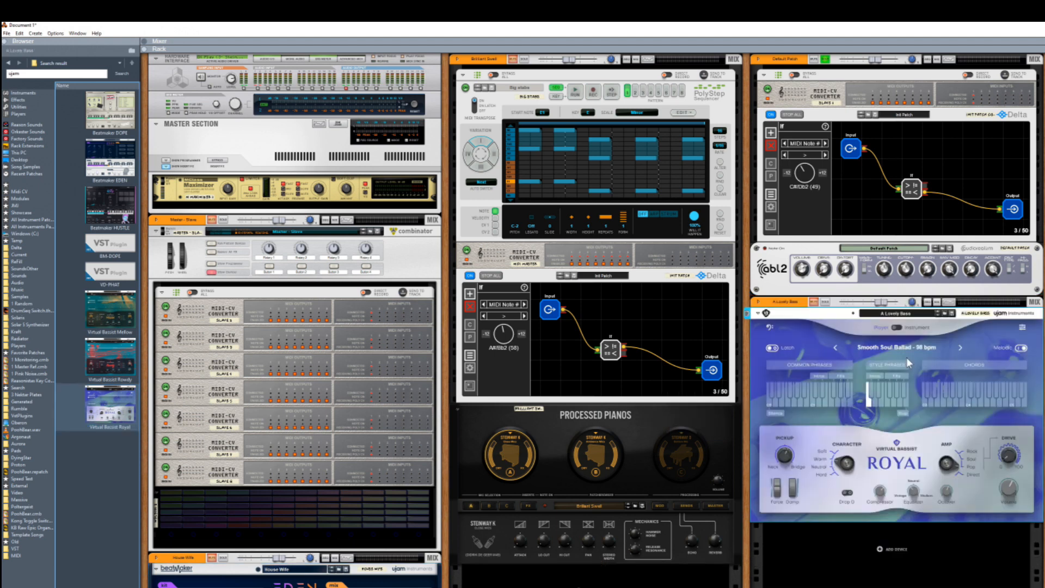
{"action": "left_click", "coordinate": [898, 329]}
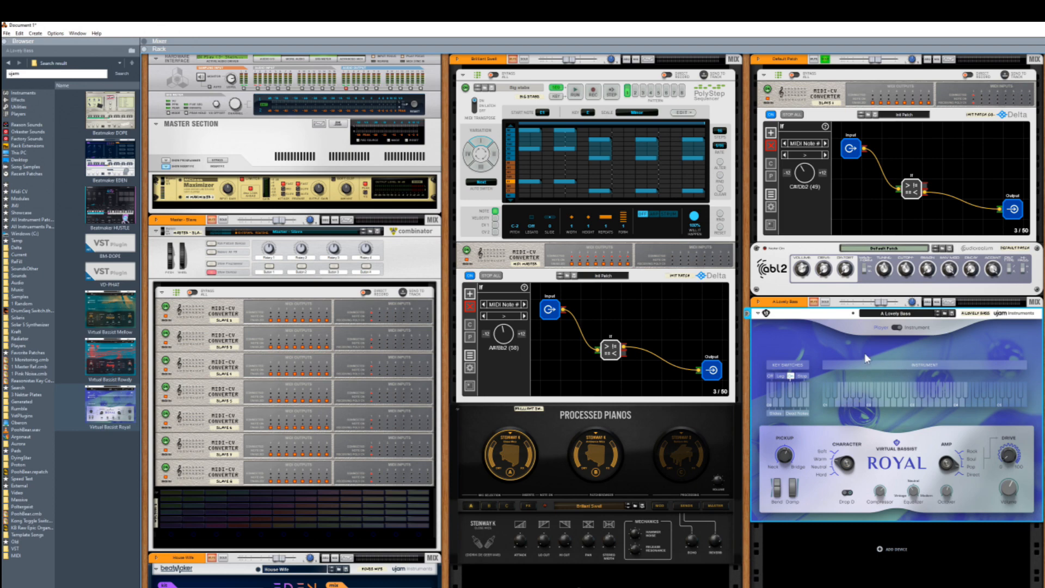
{"action": "key", "text": "Tab"}
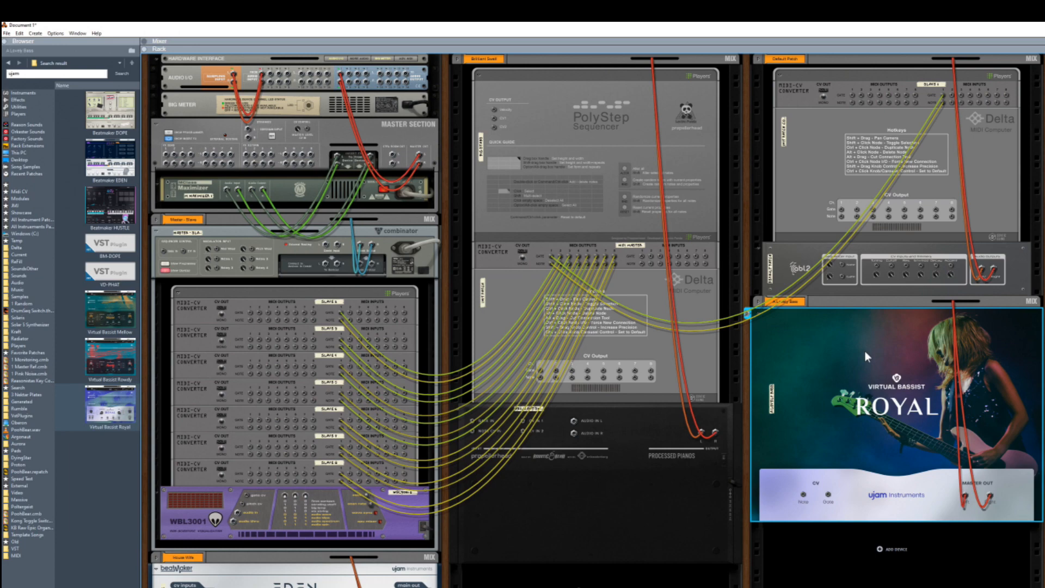
{"action": "key", "text": "Tab"}
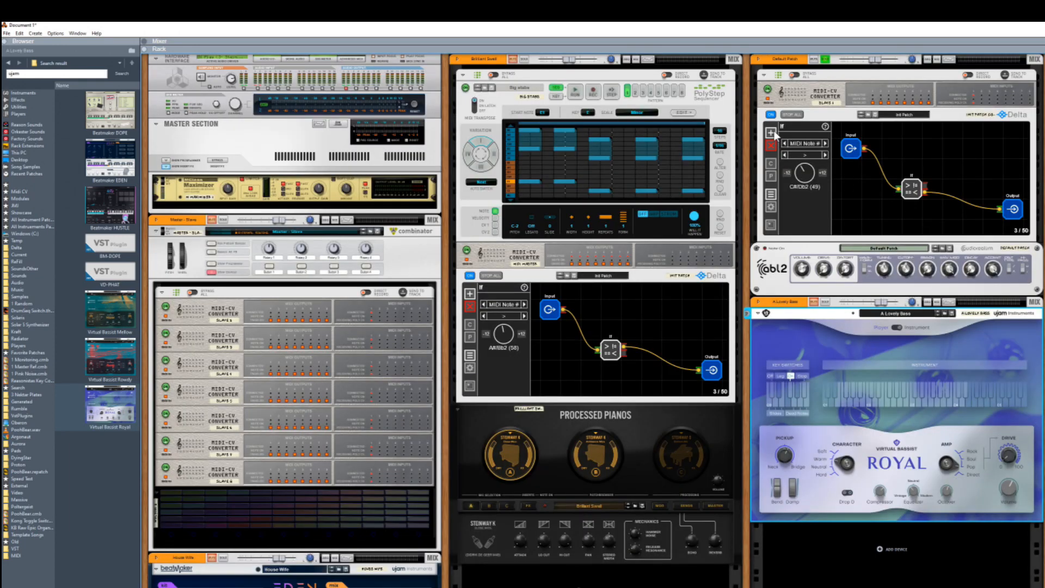
{"action": "left_click", "coordinate": [825, 302]}
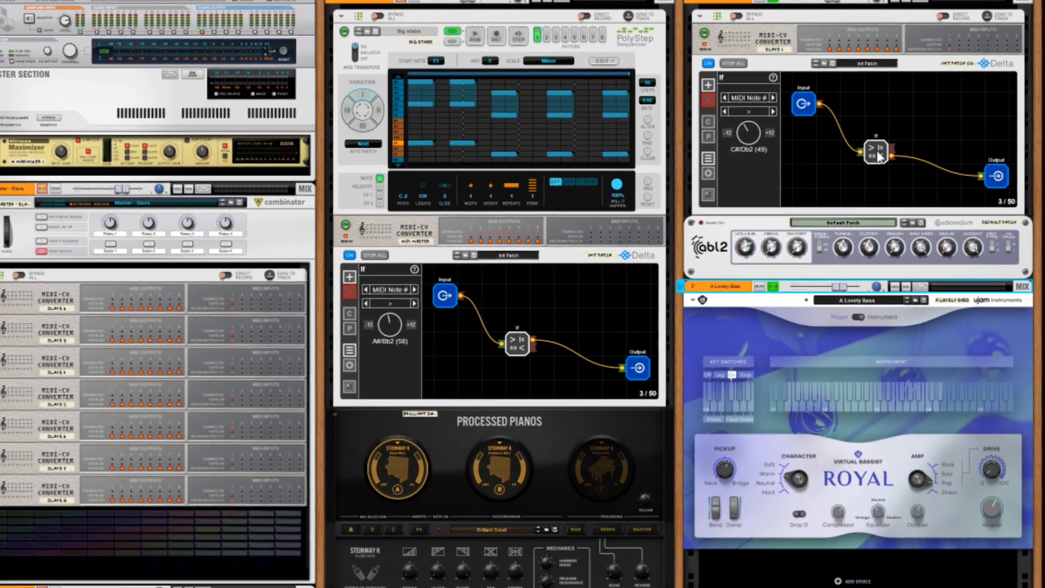
In the copied Delta, move the If node closer to Input and add a CV Output node fed by its lower output.
{"action": "left_click_drag", "start_coordinate": [912, 189], "coordinate": [892, 169]}
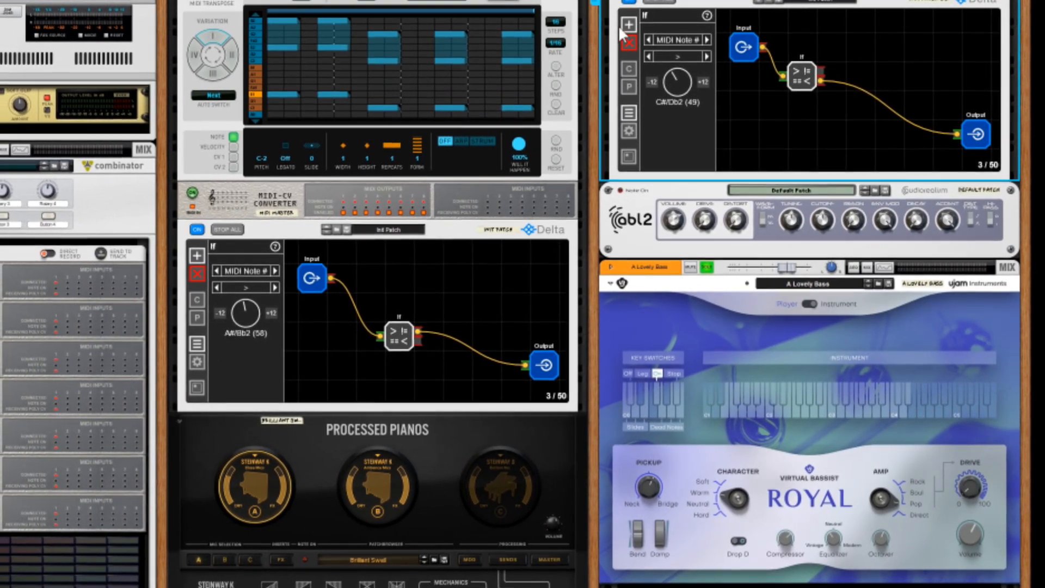
{"action": "left_click", "coordinate": [626, 28]}
{"action": "mouse_move", "coordinate": [654, 79]}
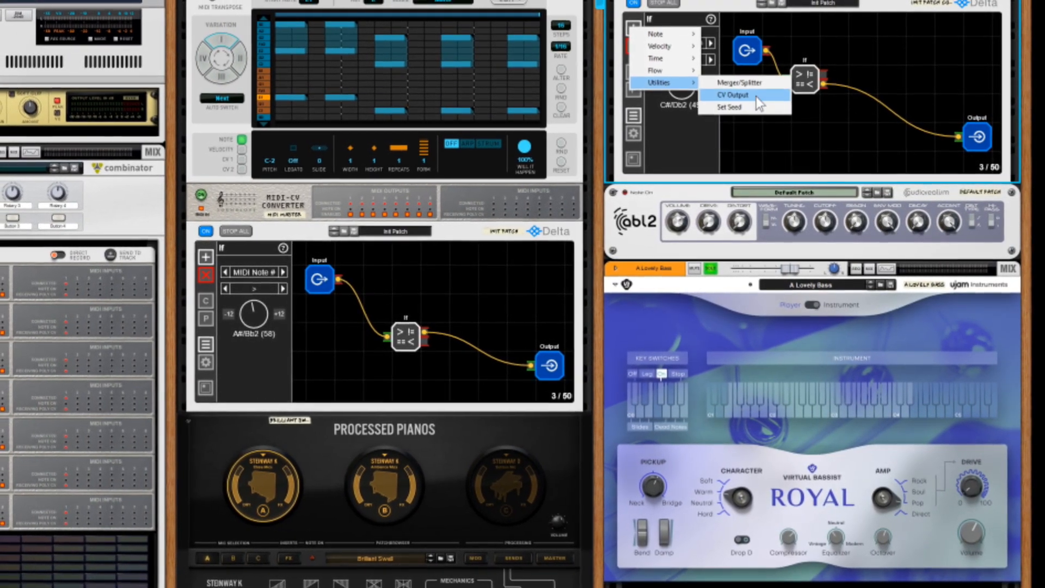
{"action": "left_click", "coordinate": [756, 96]}
{"action": "left_click_drag", "start_coordinate": [747, 46], "coordinate": [827, 87]}
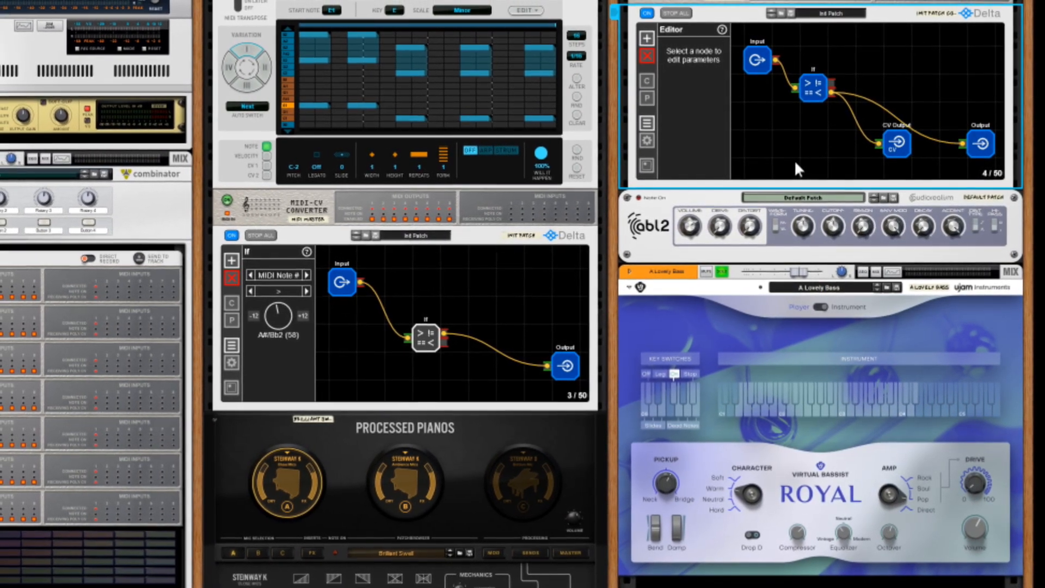
{"action": "key", "text": "Tab"}
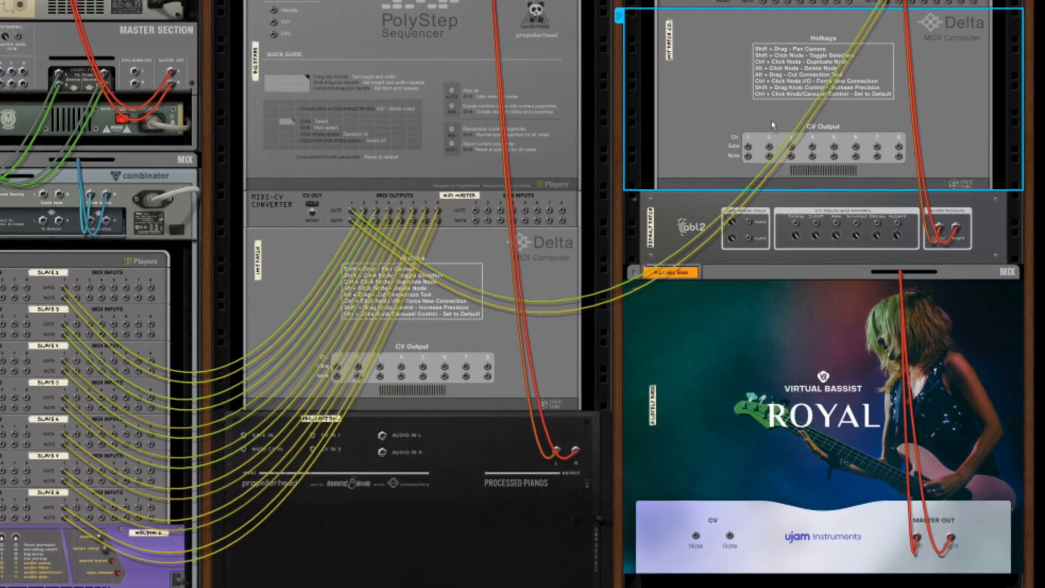
{"action": "mouse_move", "coordinate": [747, 146]}
{"action": "left_mouse_down"}
{"action": "mouse_move", "coordinate": [731, 536]}
{"action": "mouse_move", "coordinate": [754, 160]}
{"action": "left_mouse_up"}
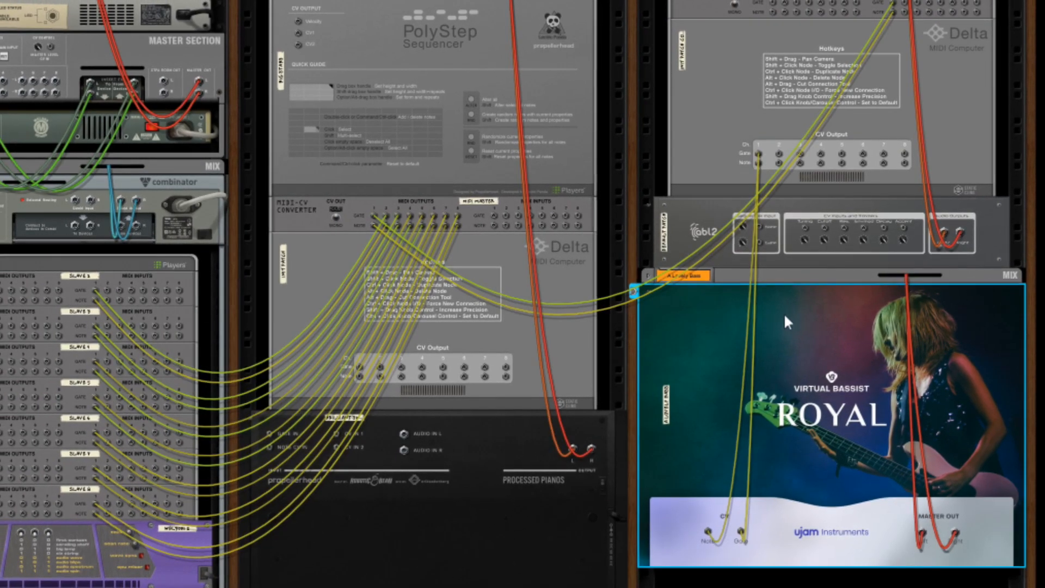
{"action": "key", "text": "Tab"}
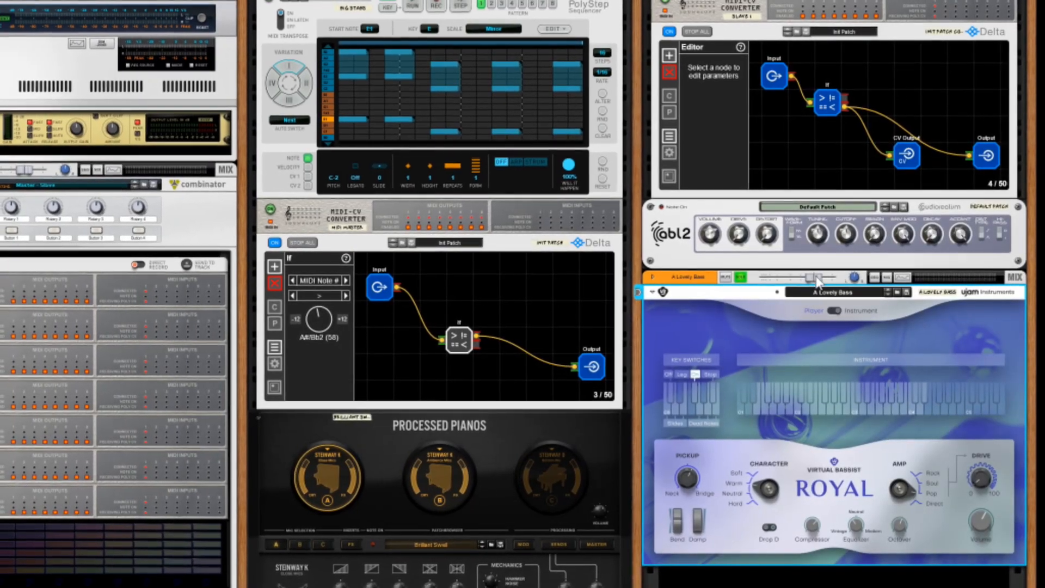
Lower the Virtual Bassist channel to about -8.1 dB, play the sequence, clear the channel solos, and stop playback.
{"action": "left_click_drag", "start_coordinate": [816, 276], "coordinate": [799, 278]}
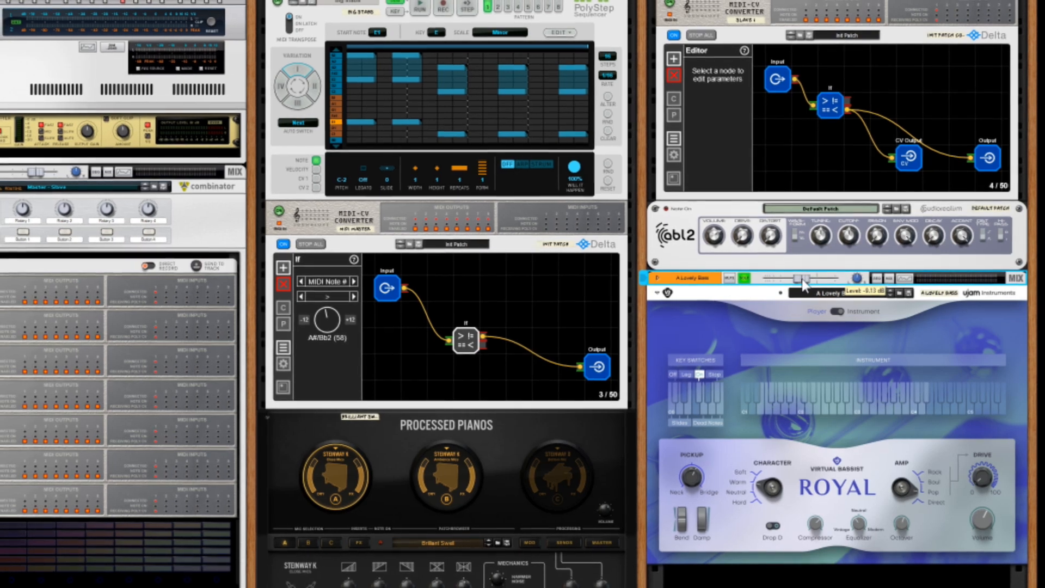
{"action": "left_click", "coordinate": [421, 8]}
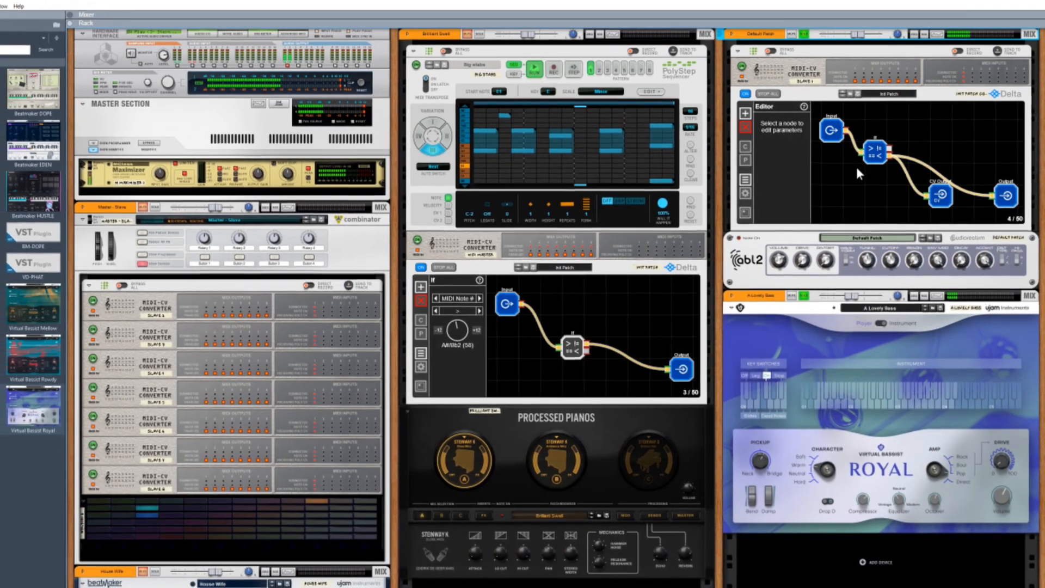
{"action": "left_click", "coordinate": [808, 297]}
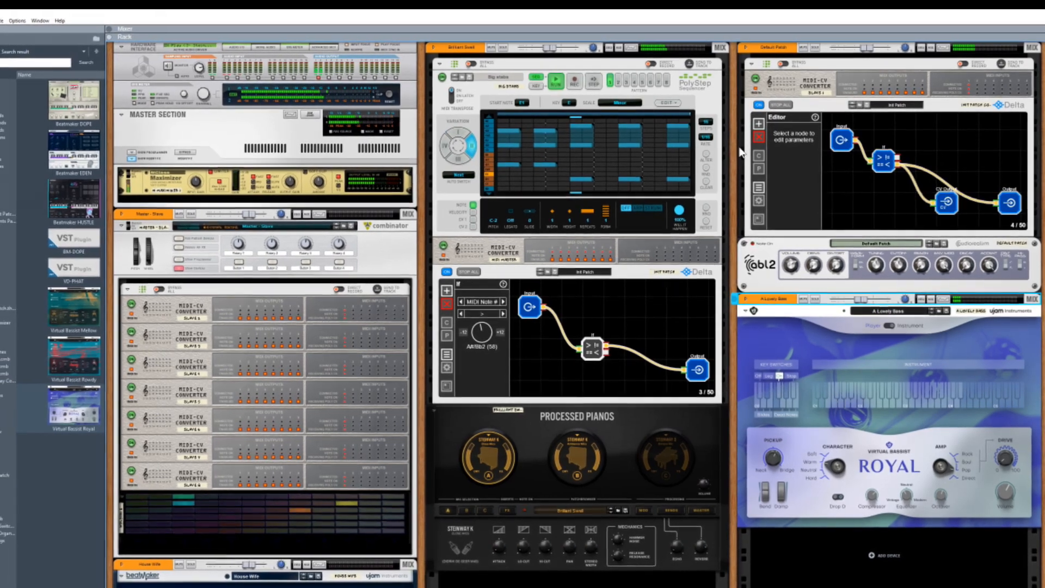
{"action": "left_click", "coordinate": [646, 145]}
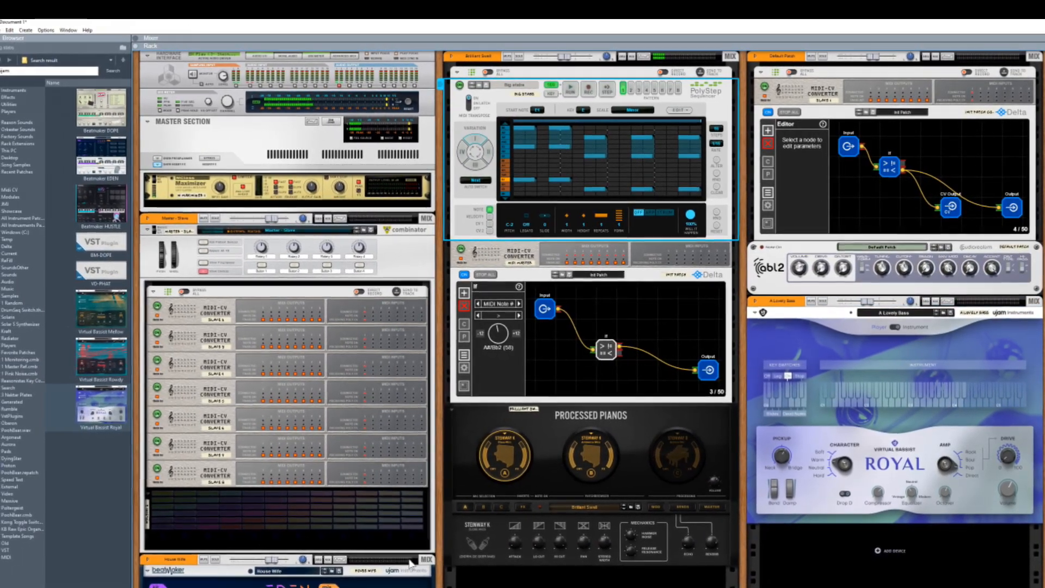
Audition patches and style keys on Beatmaker EDEN and load the Retro Style patch.
{"action": "left_click", "coordinate": [381, 579]}
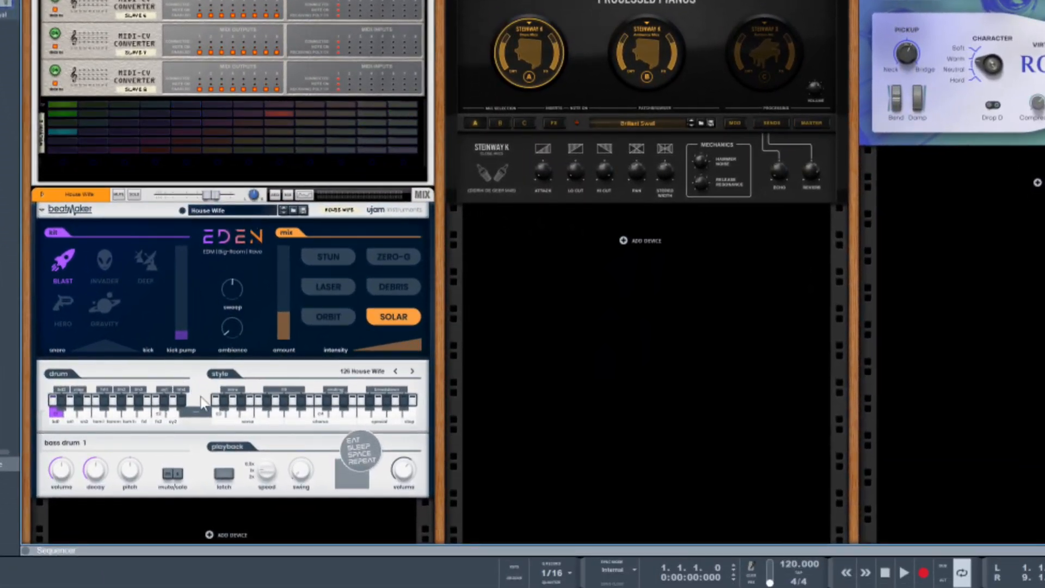
{"action": "left_click", "coordinate": [258, 408]}
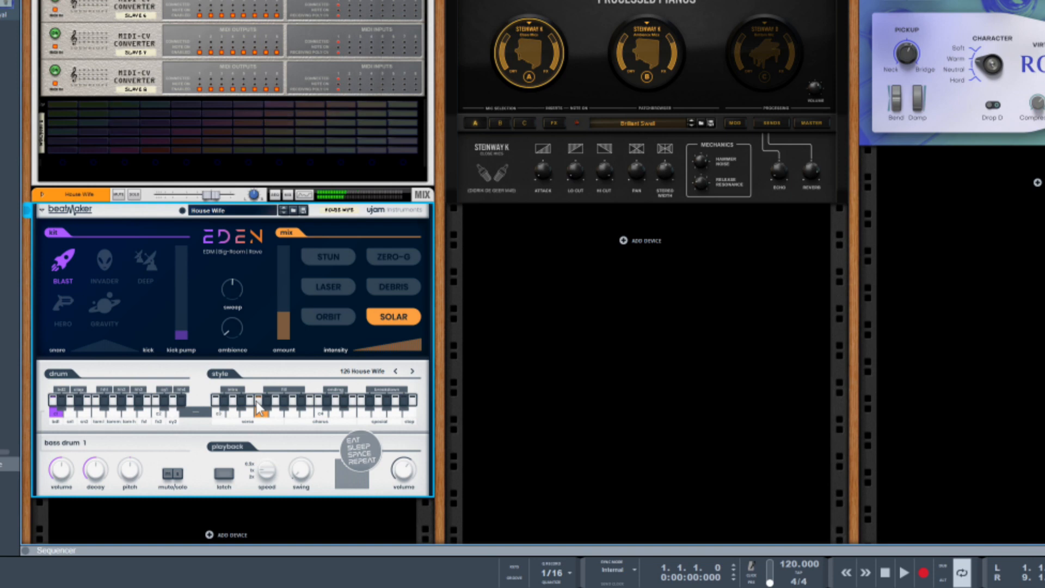
{"action": "left_click", "coordinate": [283, 212]}
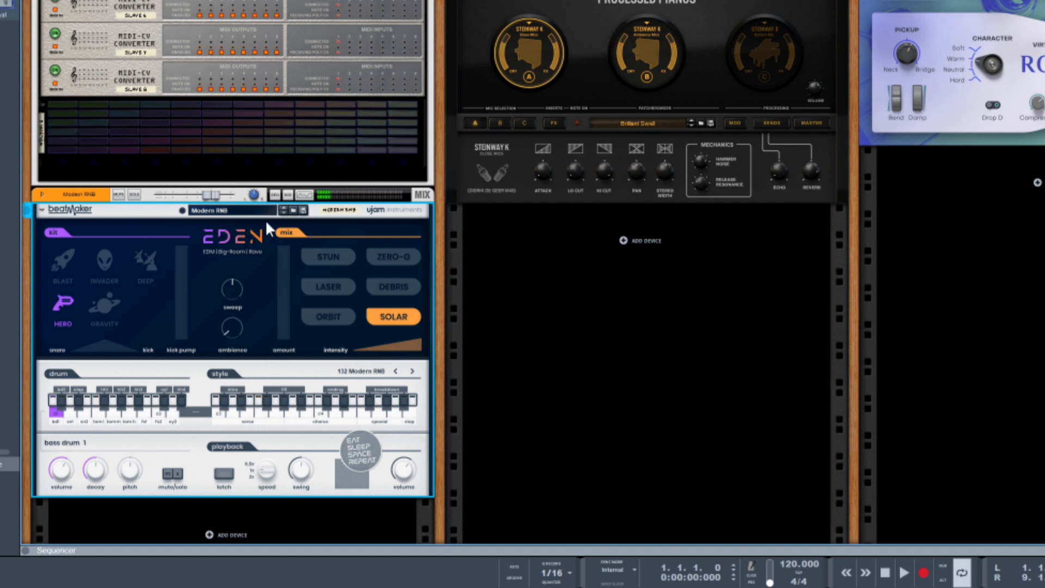
{"action": "left_click", "coordinate": [240, 210]}
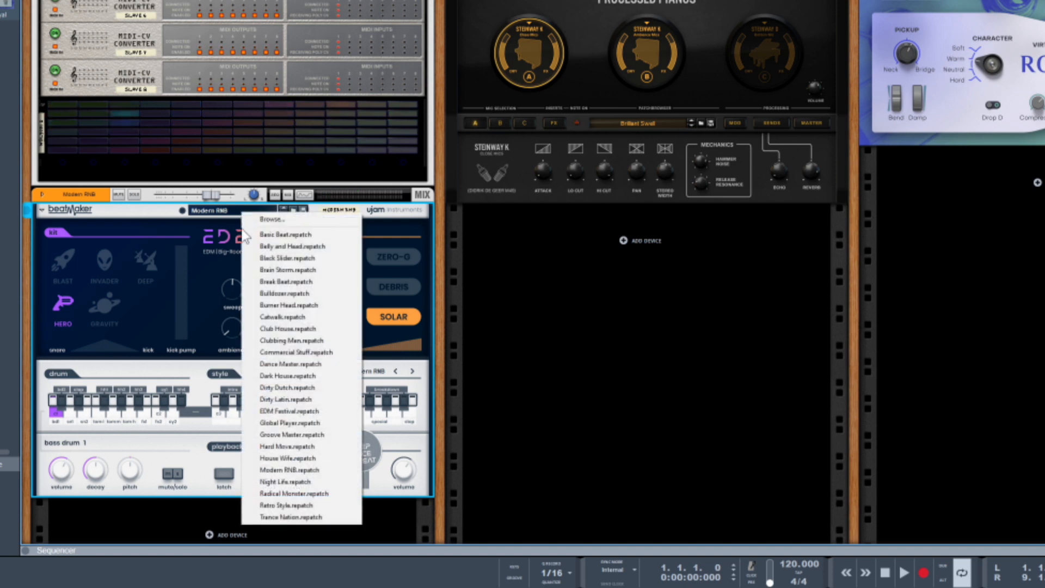
{"action": "left_click", "coordinate": [289, 516]}
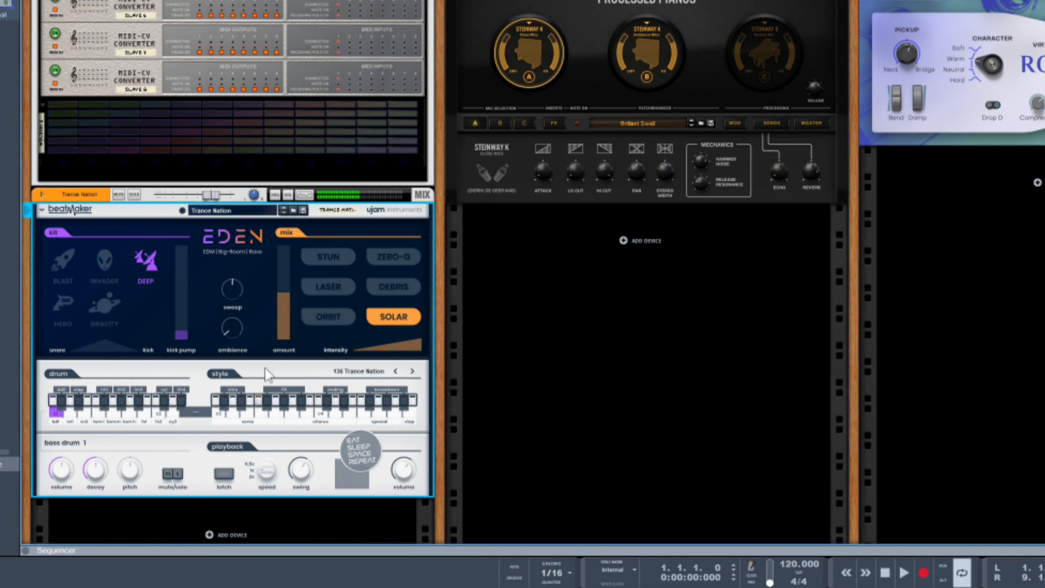
{"action": "left_click", "coordinate": [282, 213]}
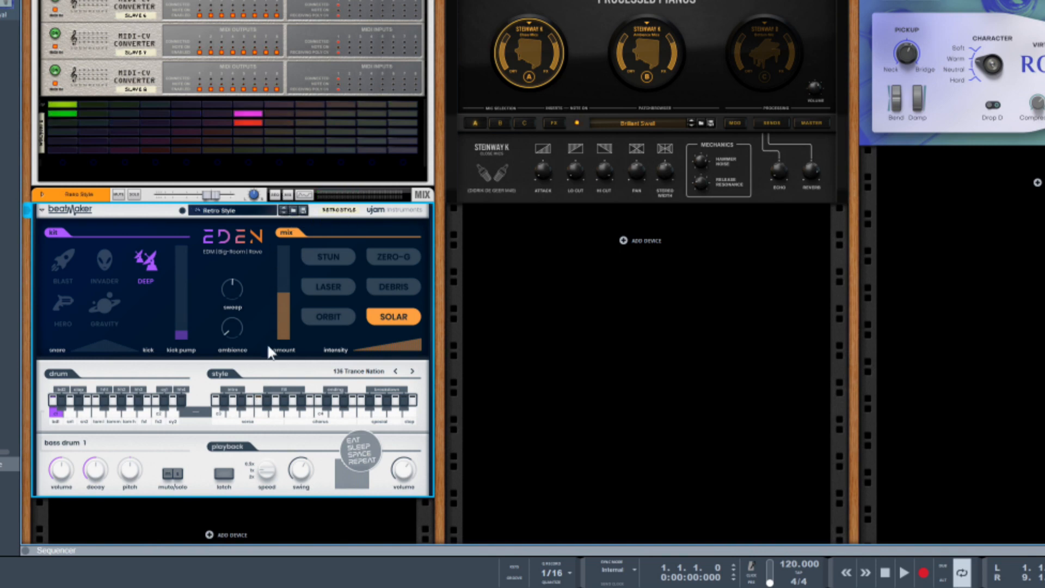
{"action": "left_click", "coordinate": [260, 408]}
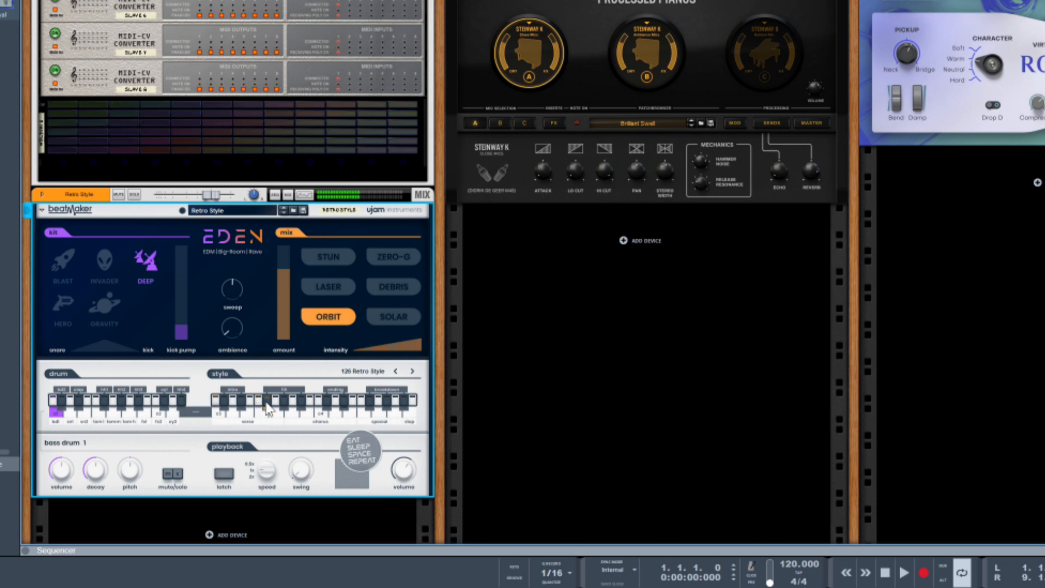
Stop playback, enlarge the sequencer, return to its arrangement view, and draw an 8-bar clip from bar 1 on the Retro Style track.
{"action": "left_click", "coordinate": [885, 578]}
{"action": "left_click_drag", "start_coordinate": [576, 508], "coordinate": [573, 259]}
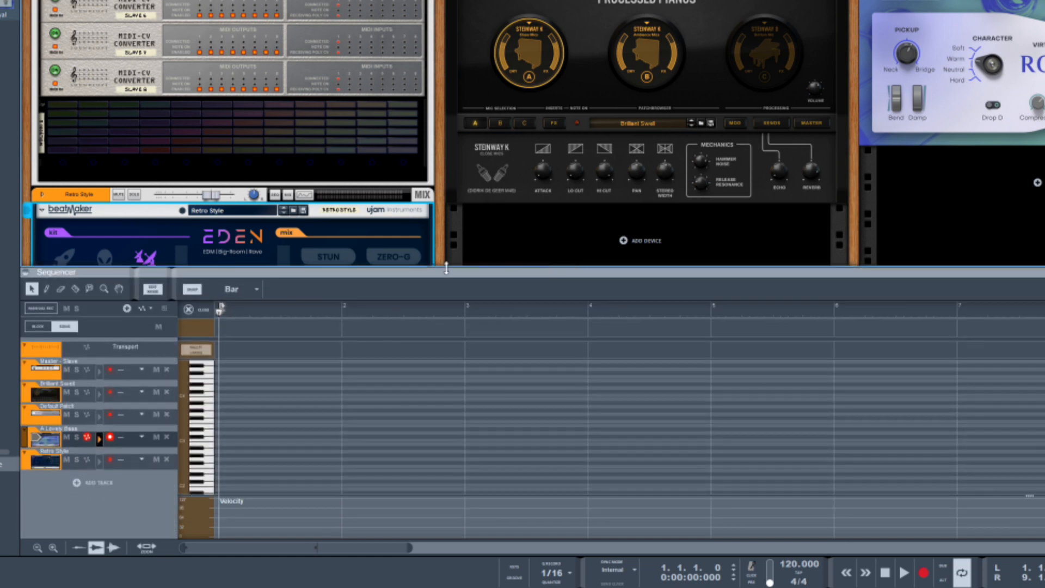
{"action": "left_click", "coordinate": [194, 309]}
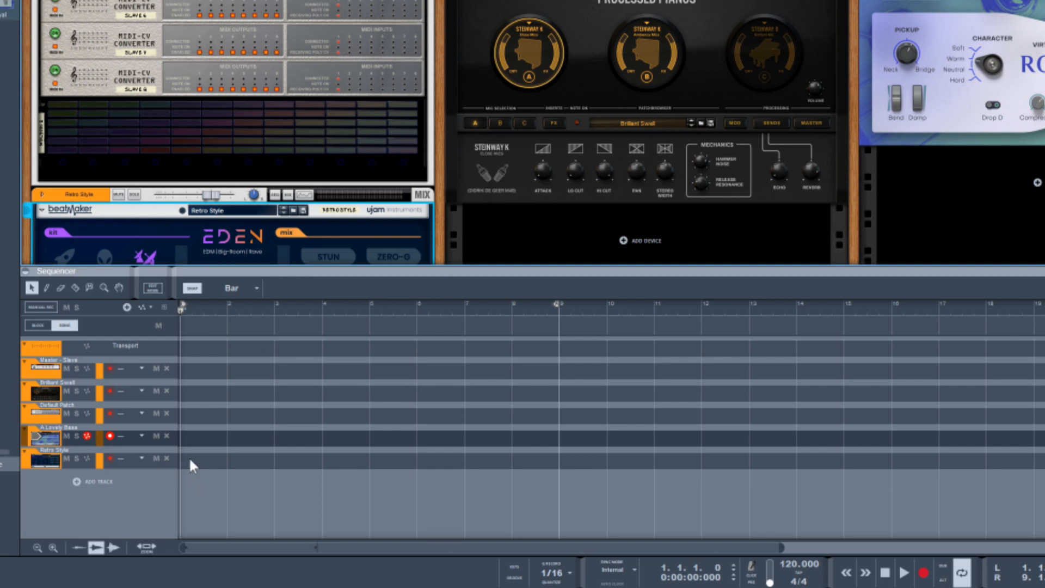
{"action": "key", "text": "w"}
{"action": "left_click_drag", "start_coordinate": [212, 456], "coordinate": [560, 460]}
{"action": "key", "text": "q"}
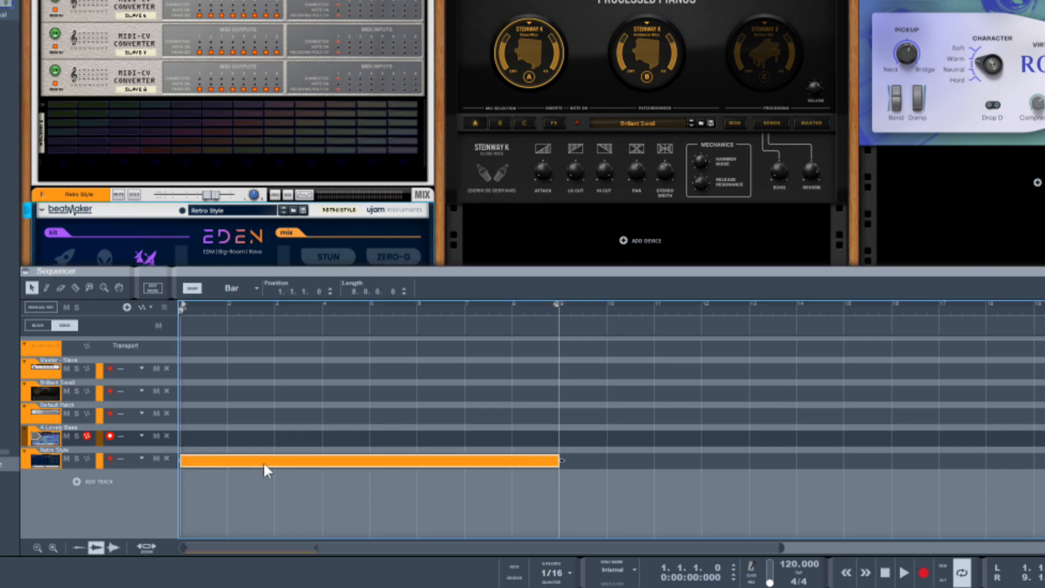
Open the Retro Style clip for editing, audition style keys, and draw an F3 note spanning all 8 bars.
{"action": "double_click", "coordinate": [263, 462]}
{"action": "left_click", "coordinate": [216, 435]}
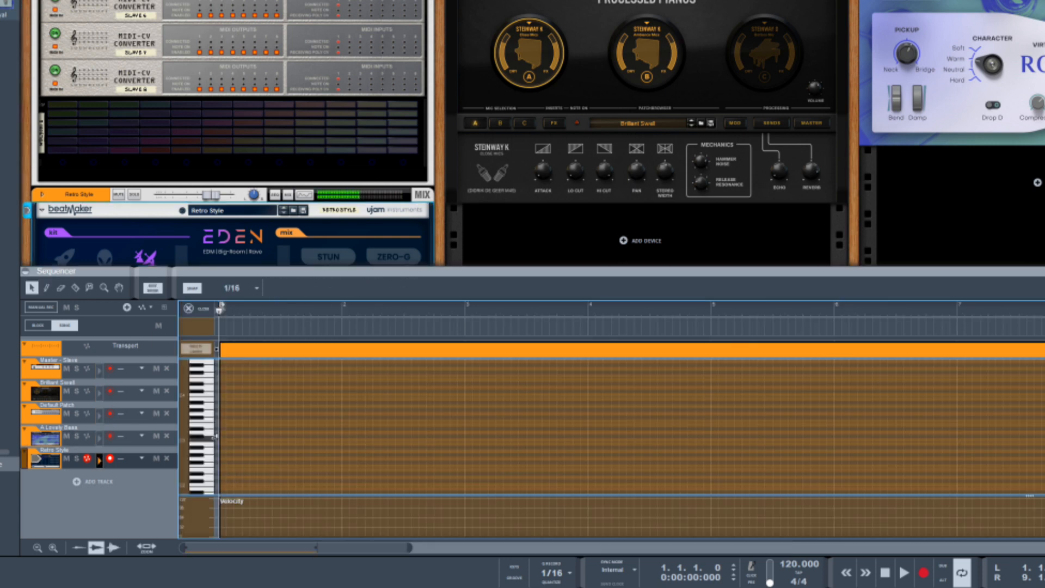
{"action": "left_click", "coordinate": [215, 416]}
{"action": "left_click", "coordinate": [212, 420]}
{"action": "key", "text": "w"}
{"action": "left_click_drag", "start_coordinate": [228, 421], "coordinate": [1044, 420]}
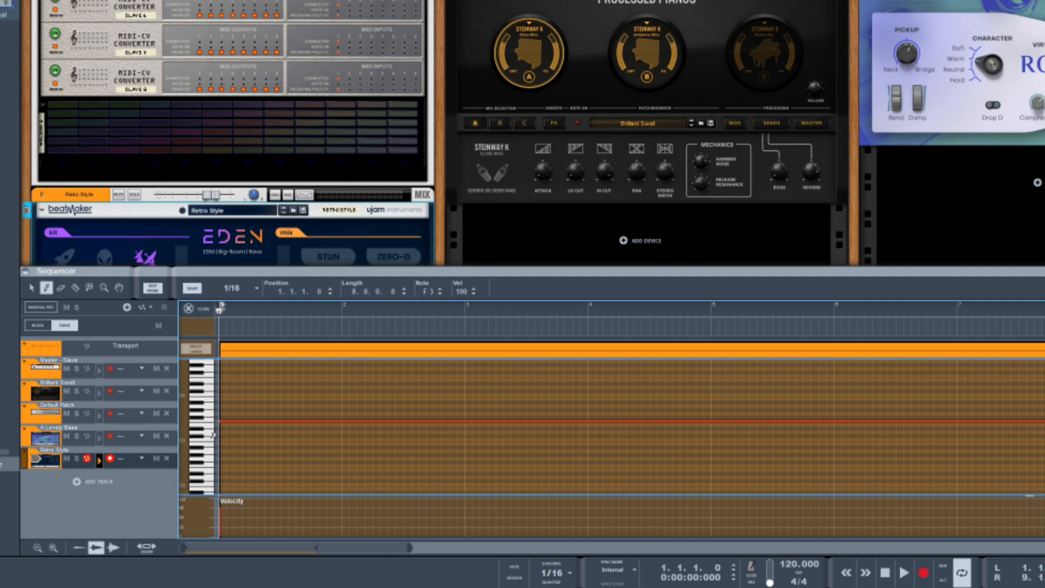
Draw 1/16 G#3 notes at the ends of bars 1, 3, 5 and 7, and short F#3 notes ending bars 2, 4, 6 and 8.
{"action": "left_click", "coordinate": [200, 405]}
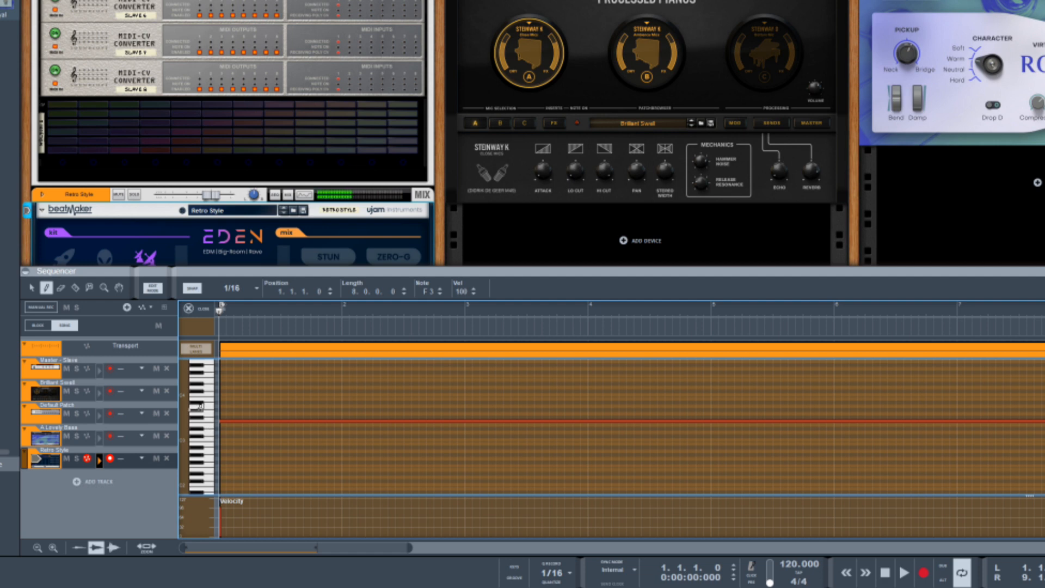
{"action": "left_click", "coordinate": [339, 409]}
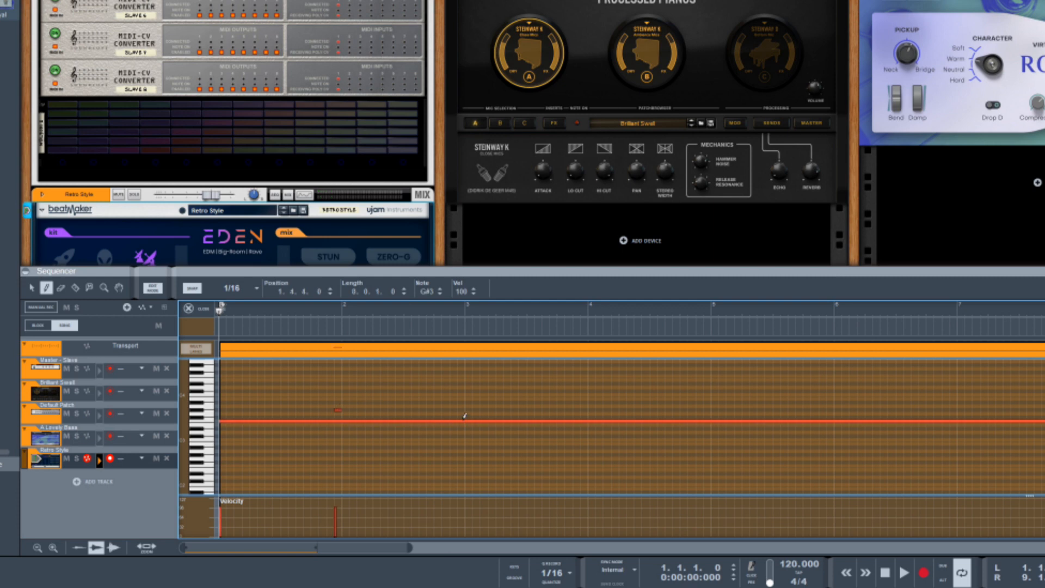
{"action": "left_click_drag", "start_coordinate": [452, 416], "coordinate": [462, 415]}
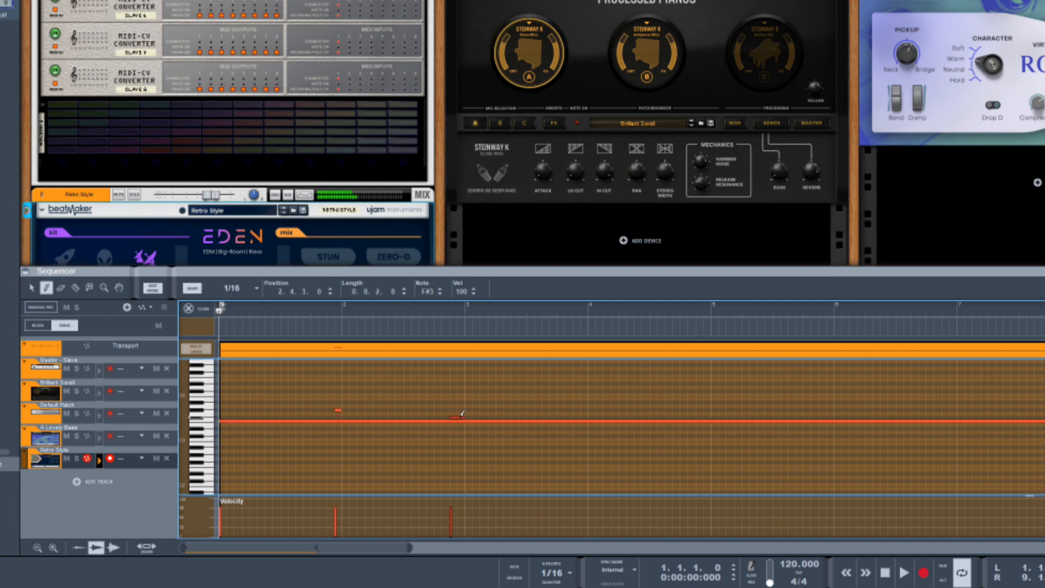
{"action": "left_click", "coordinate": [584, 409]}
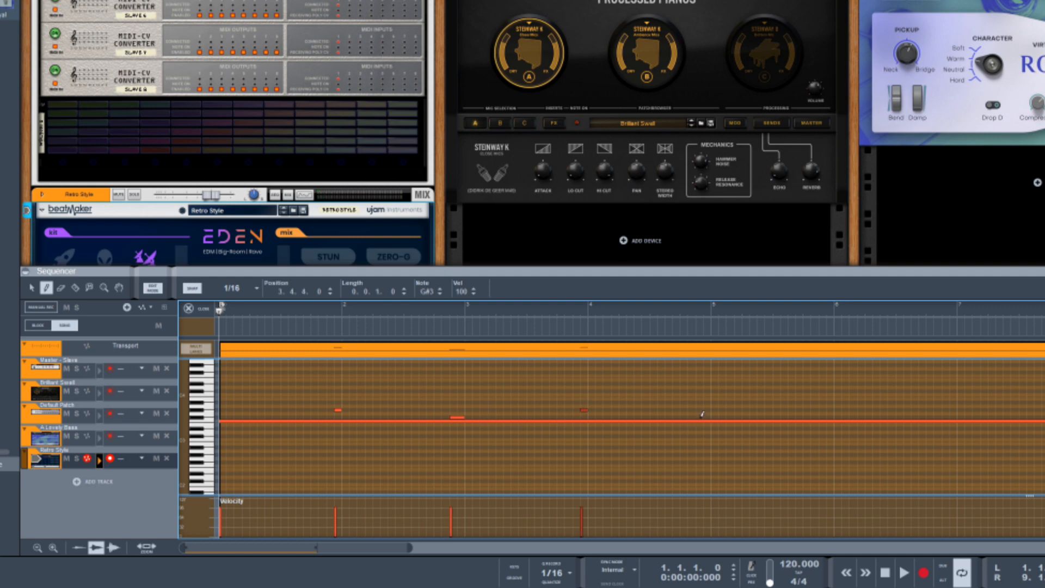
{"action": "left_click_drag", "start_coordinate": [702, 417], "coordinate": [709, 417]}
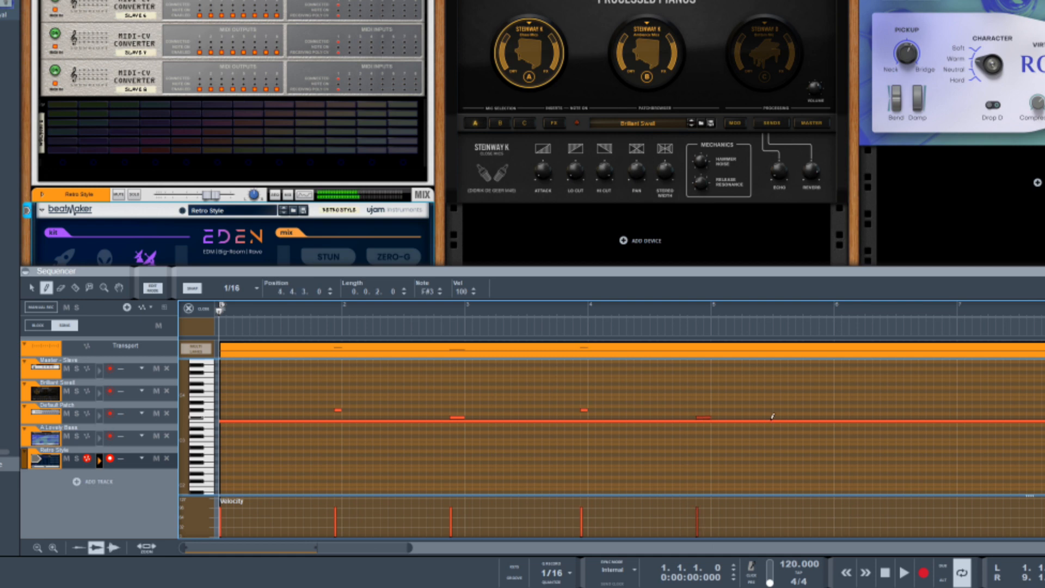
{"action": "left_click", "coordinate": [829, 409]}
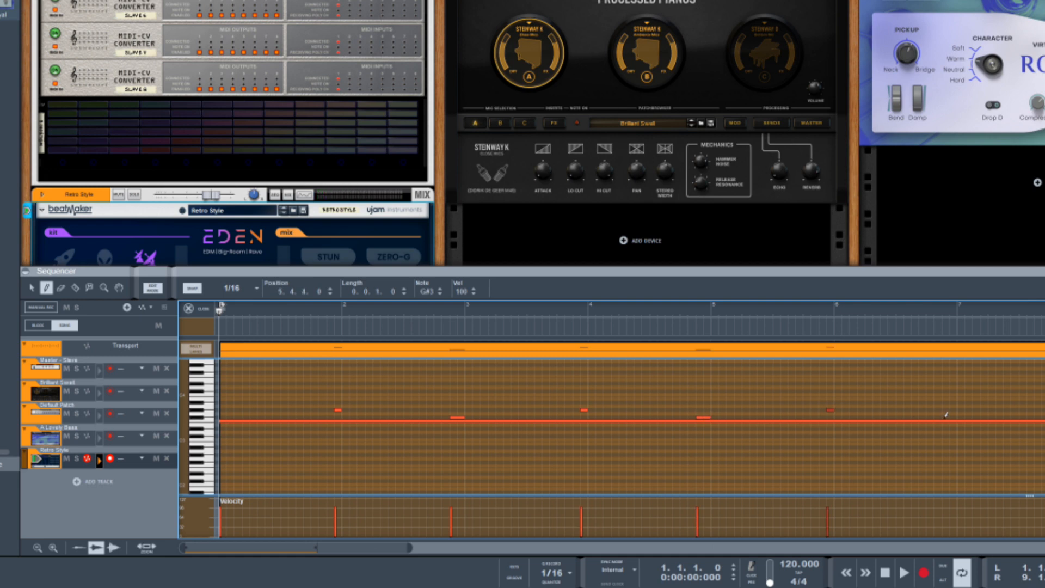
{"action": "left_click_drag", "start_coordinate": [947, 417], "coordinate": [957, 417]}
{"action": "left_click", "coordinate": [1044, 409]}
{"action": "left_click_drag", "start_coordinate": [1028, 417], "coordinate": [1044, 416]}
Play the song, lower the Retro Style drum channel to about -1.84 dB, and stop playback.
{"action": "left_click", "coordinate": [901, 576]}
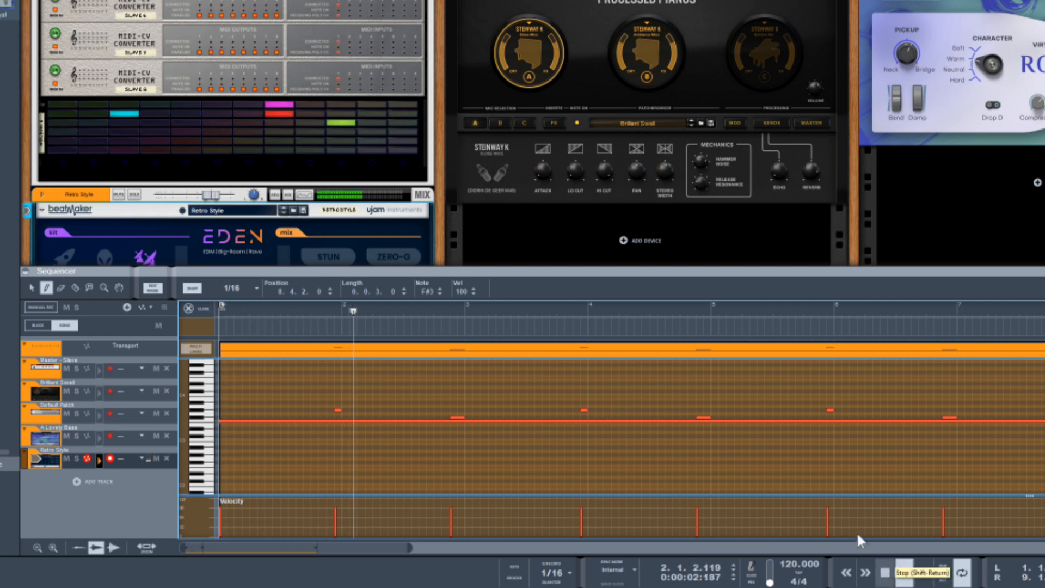
{"action": "left_click_drag", "start_coordinate": [214, 203], "coordinate": [209, 197]}
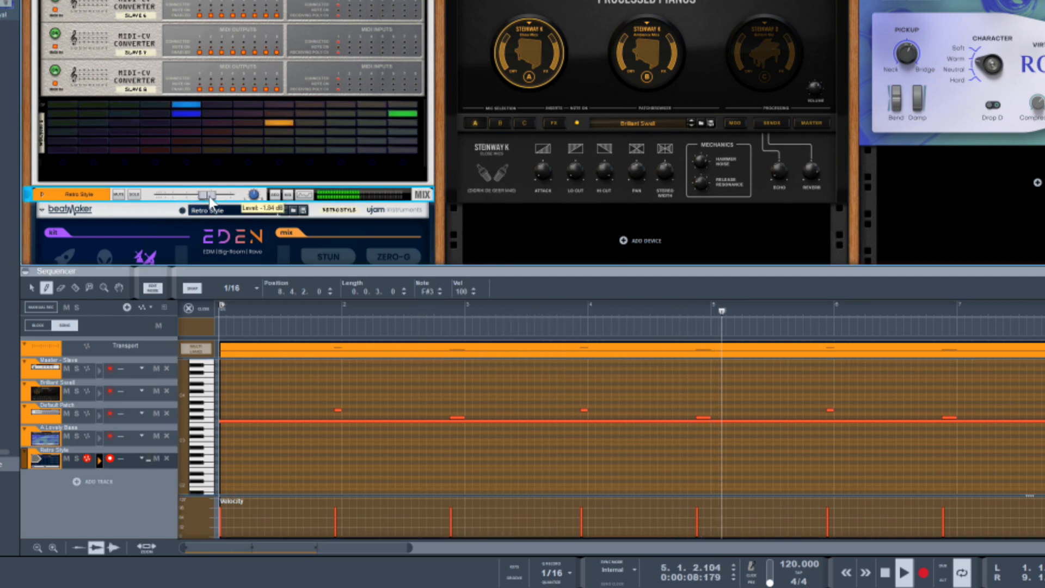
{"action": "left_click", "coordinate": [885, 573]}
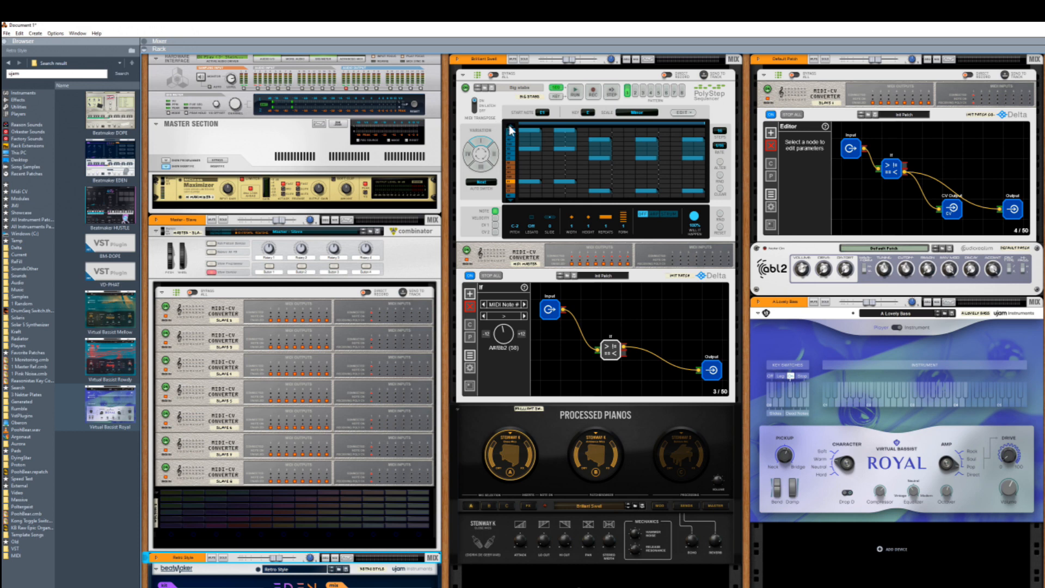
Redraw the upper notes in the PolyStep pattern as a varied melody across the steps.
{"action": "left_click_drag", "start_coordinate": [511, 130], "coordinate": [569, 154]}
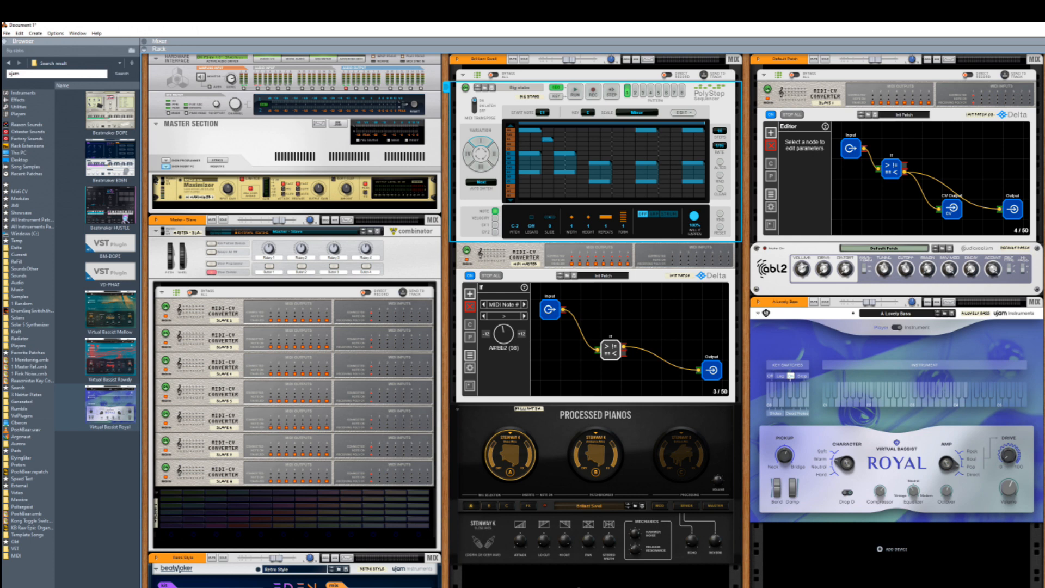
Search the browser for Blamsoft synths, add eXpanse in a new rack column, and place a slave MIDI-CV Converter above it.
{"action": "left_click", "coordinate": [32, 73]}
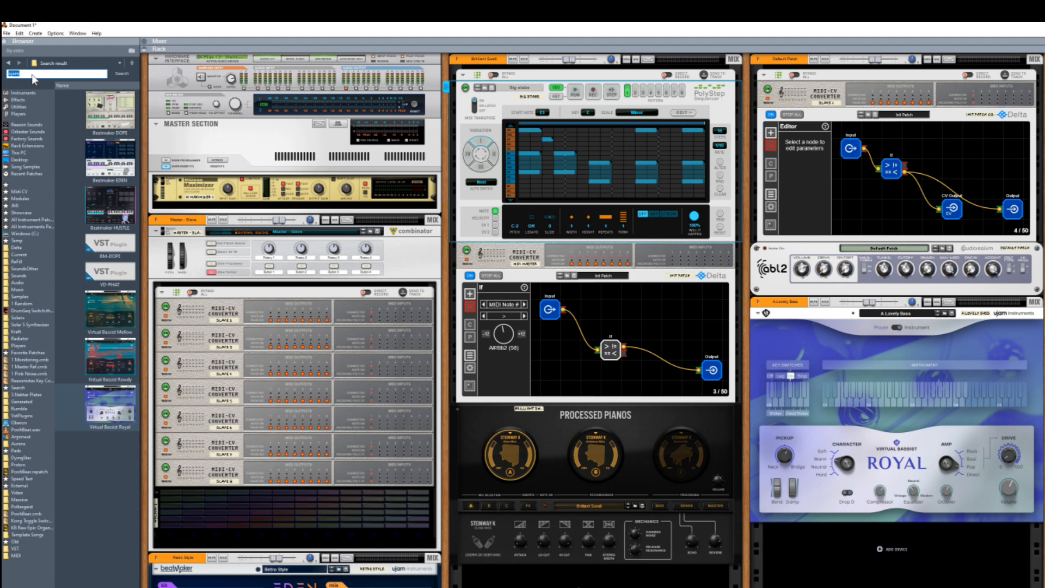
{"action": "type", "text": "bl"}
{"action": "key", "text": "Return"}
{"action": "left_click_drag", "start_coordinate": [100, 141], "coordinate": [965, 210]}
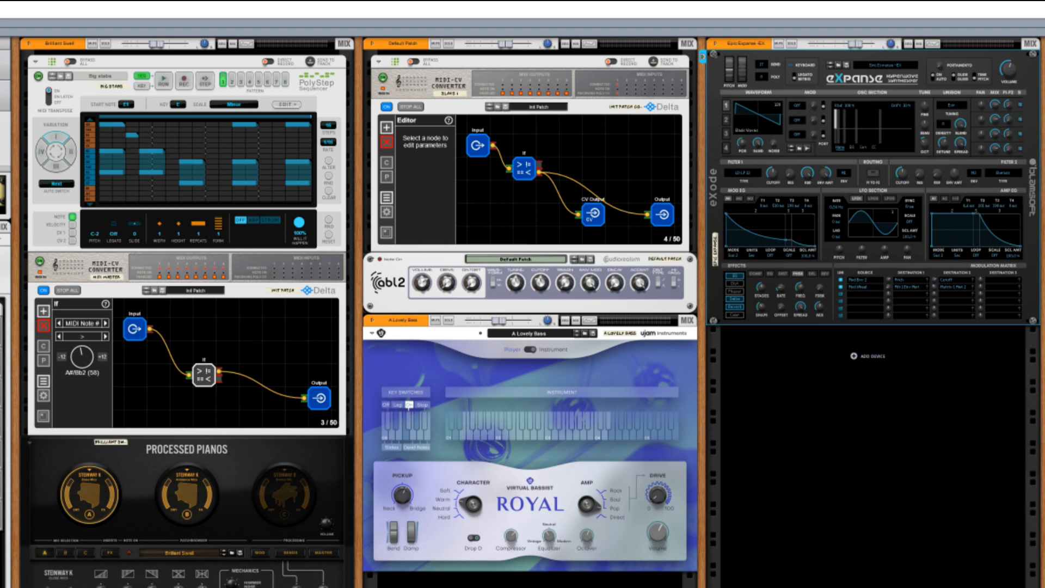
{"action": "mouse_move", "coordinate": [60, 331]}
{"action": "left_mouse_down"}
{"action": "mouse_move", "coordinate": [324, 312]}
{"action": "mouse_move", "coordinate": [768, 129]}
{"action": "mouse_move", "coordinate": [814, 56]}
{"action": "mouse_move", "coordinate": [773, 67]}
{"action": "left_mouse_up"}
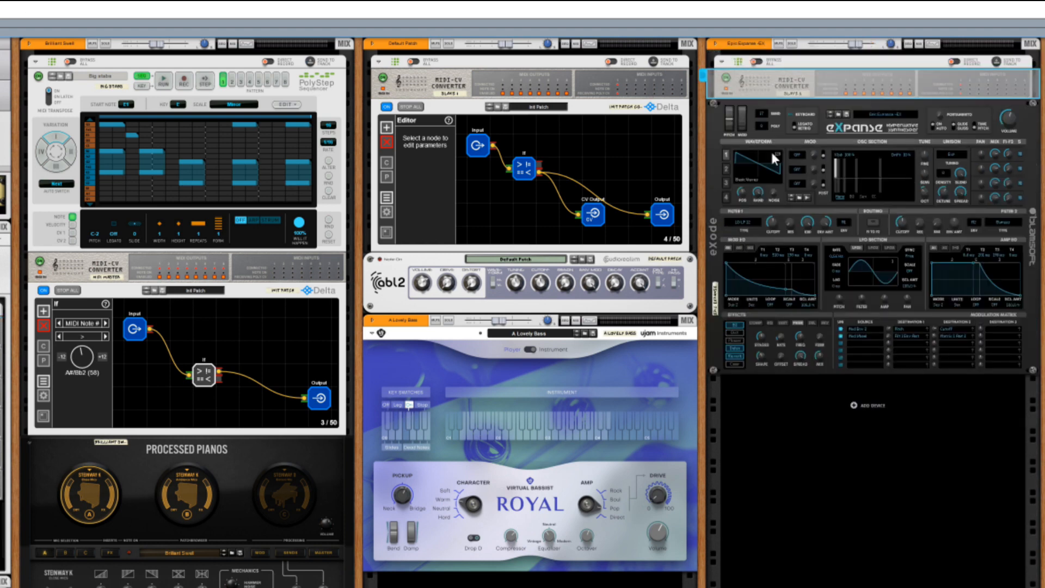
Solo the eXpanse channel, play the sequence to hear the synth, and clear the solo.
{"action": "left_click", "coordinate": [792, 44]}
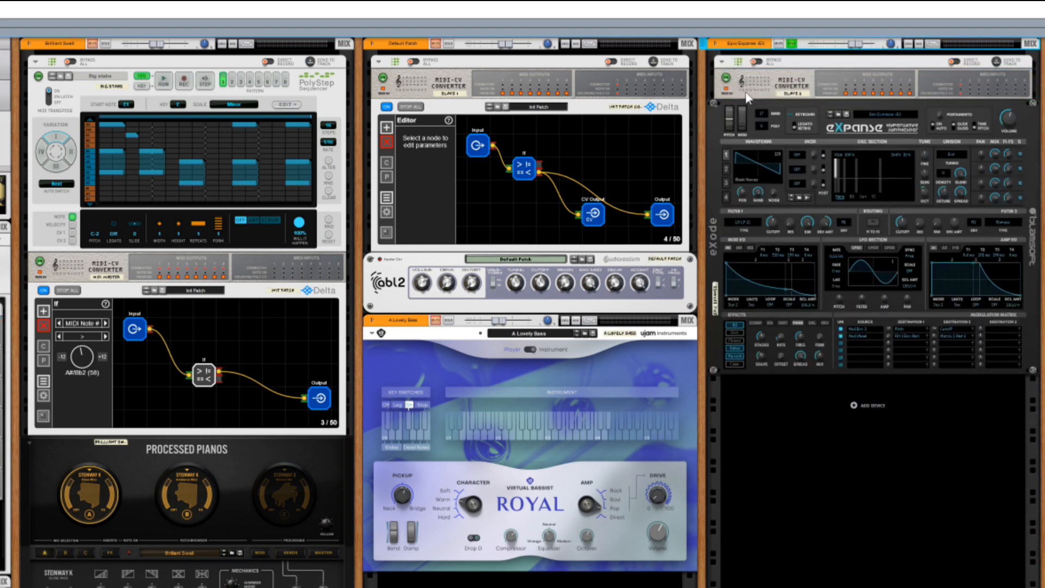
{"action": "key", "text": "space"}
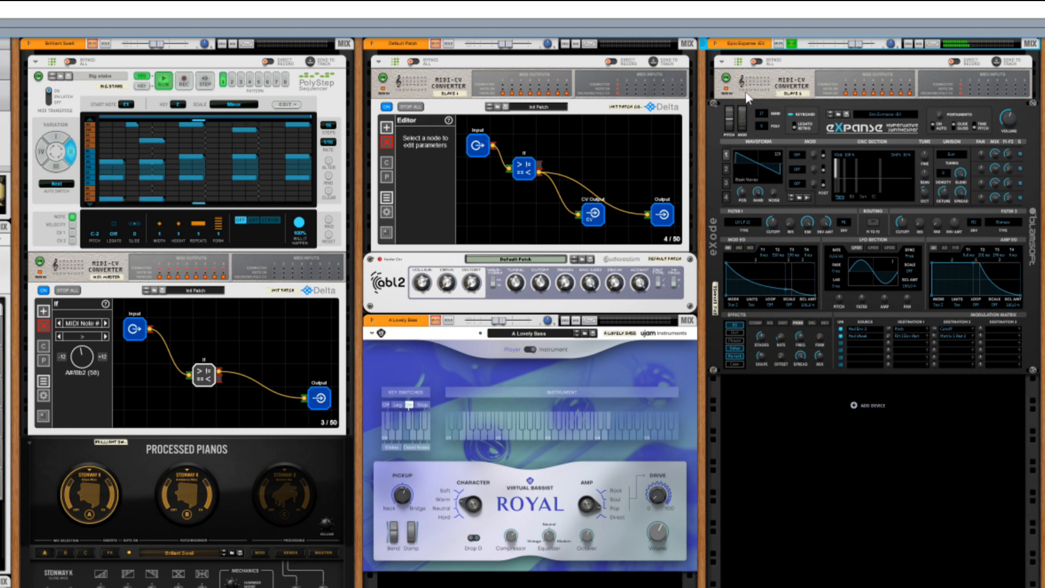
{"action": "left_click", "coordinate": [792, 44]}
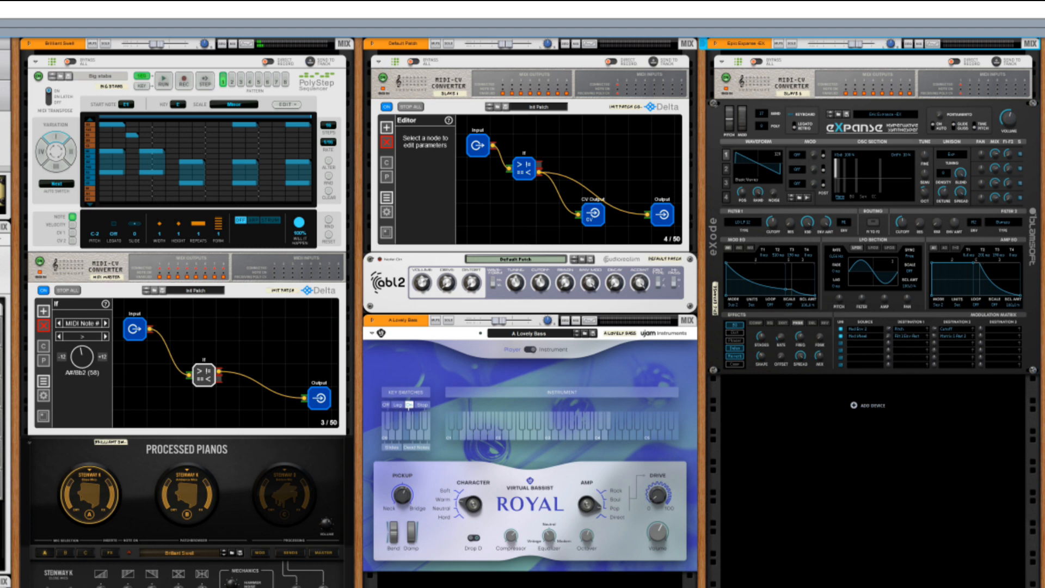
Replace eXpanse with the Viking VK-2 Synthesizer, and replace that with the Zero Hybrid Synthesizer using the Alpha Trance AZ patch.
{"action": "left_click_drag", "start_coordinate": [485, 279], "coordinate": [799, 267]}
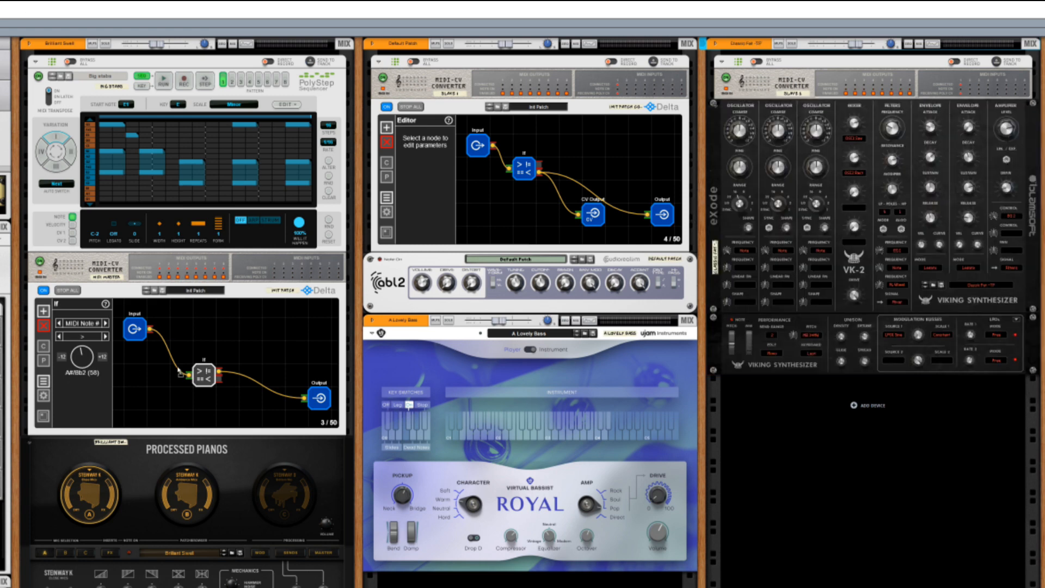
{"action": "left_click_drag", "start_coordinate": [180, 372], "coordinate": [857, 245]}
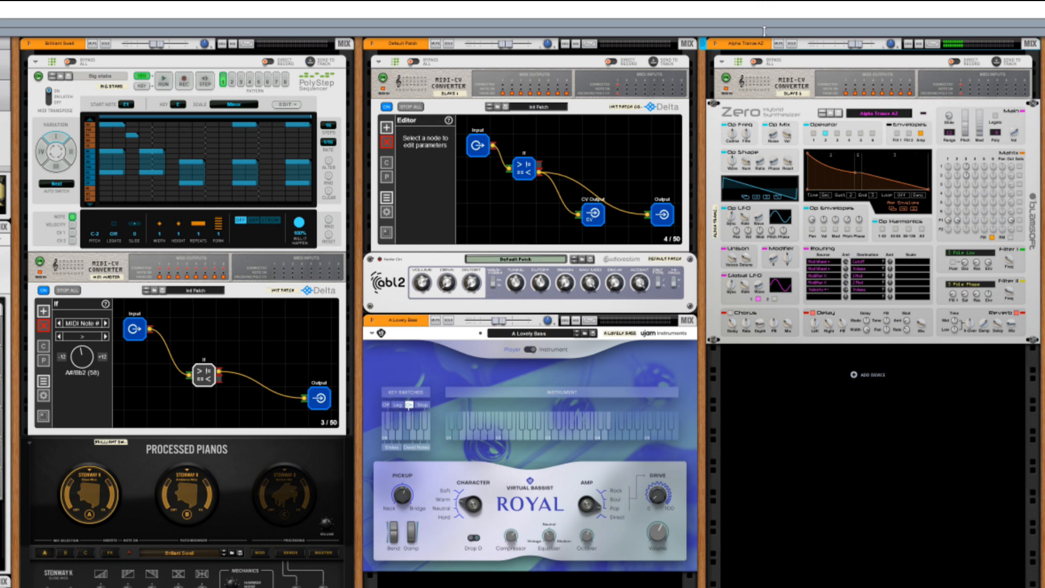
Solo the Zero synth's channel, play the sequence, and lower its mix level slightly.
{"action": "left_click", "coordinate": [791, 43]}
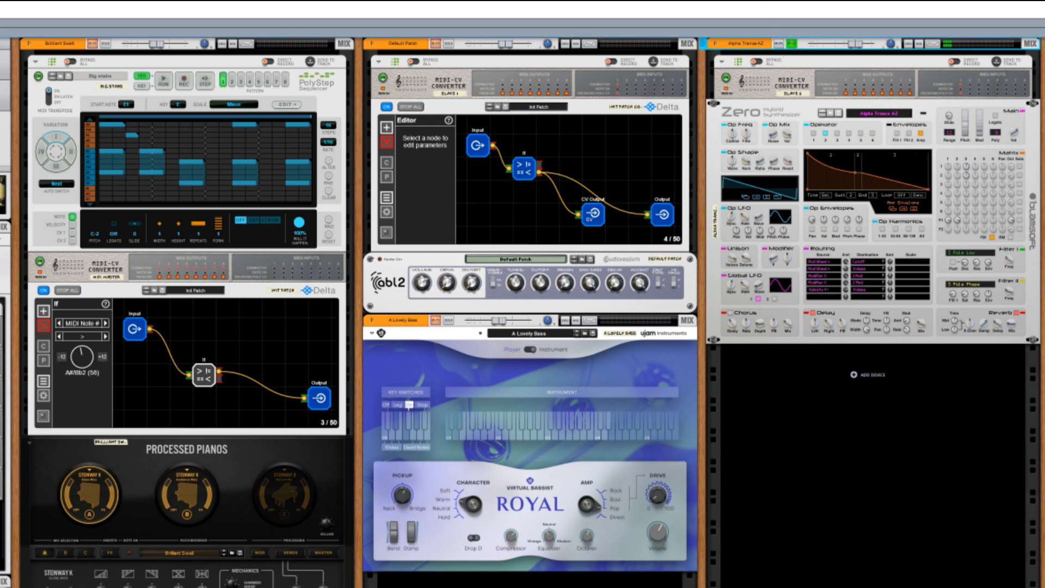
{"action": "key", "text": "space"}
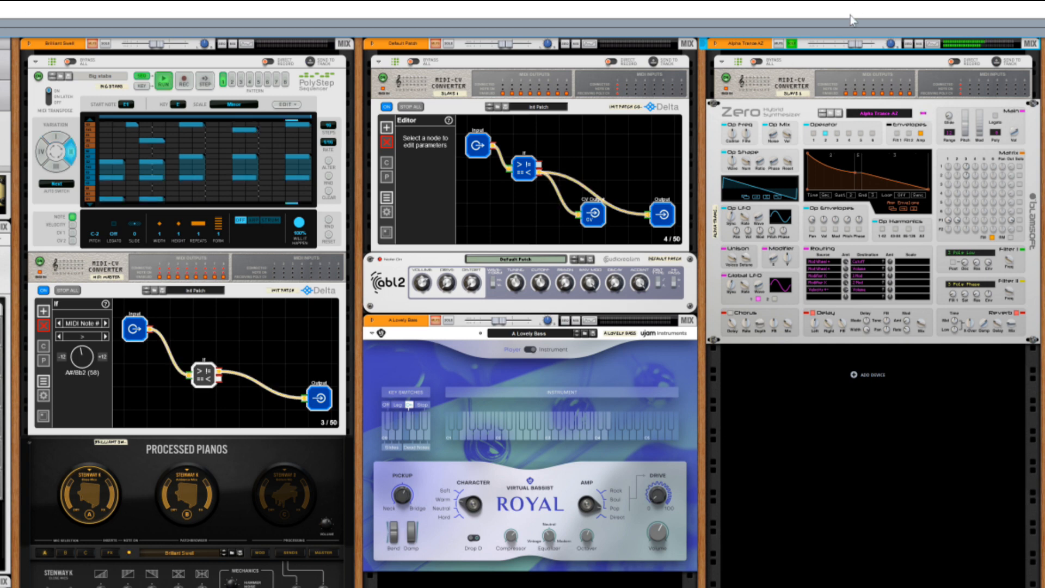
{"action": "left_click_drag", "start_coordinate": [857, 46], "coordinate": [848, 48]}
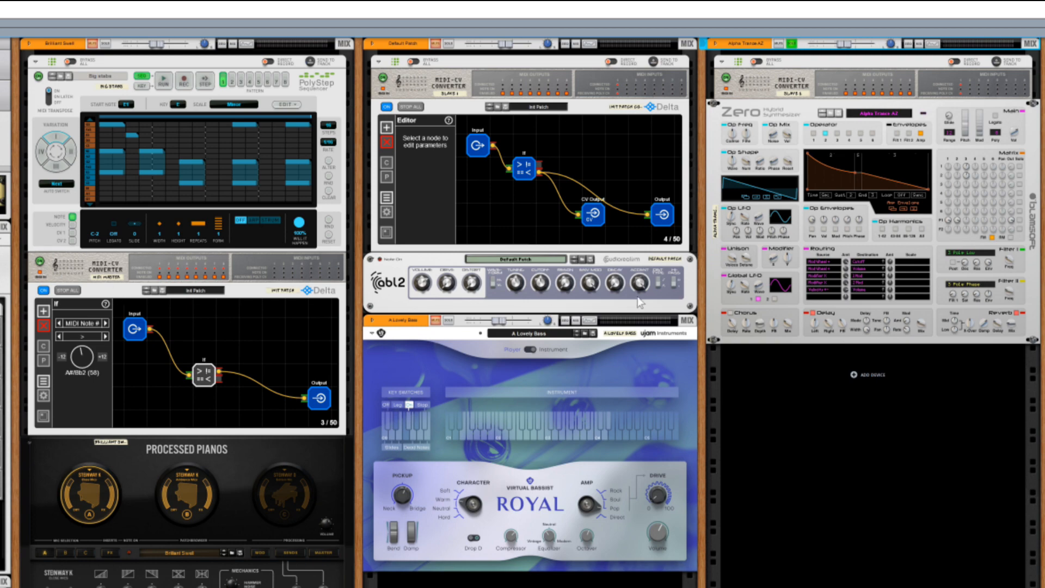
Copy the piano column's Delta in above Zero, and move Zero's column between the piano and ABL2 columns.
{"action": "left_click_drag", "start_coordinate": [272, 292], "coordinate": [827, 104]}
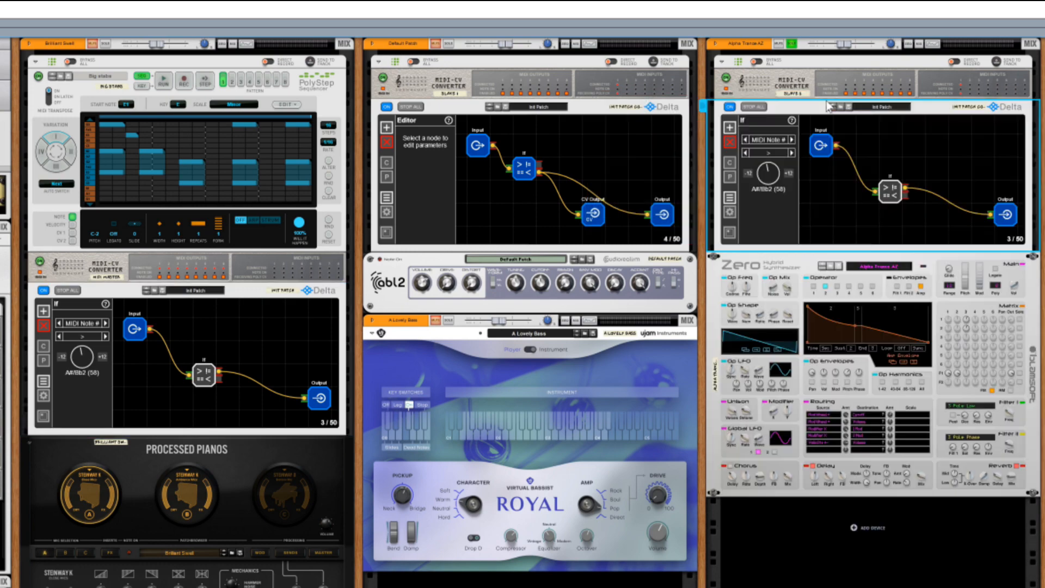
{"action": "left_click_drag", "start_coordinate": [796, 270], "coordinate": [361, 286]}
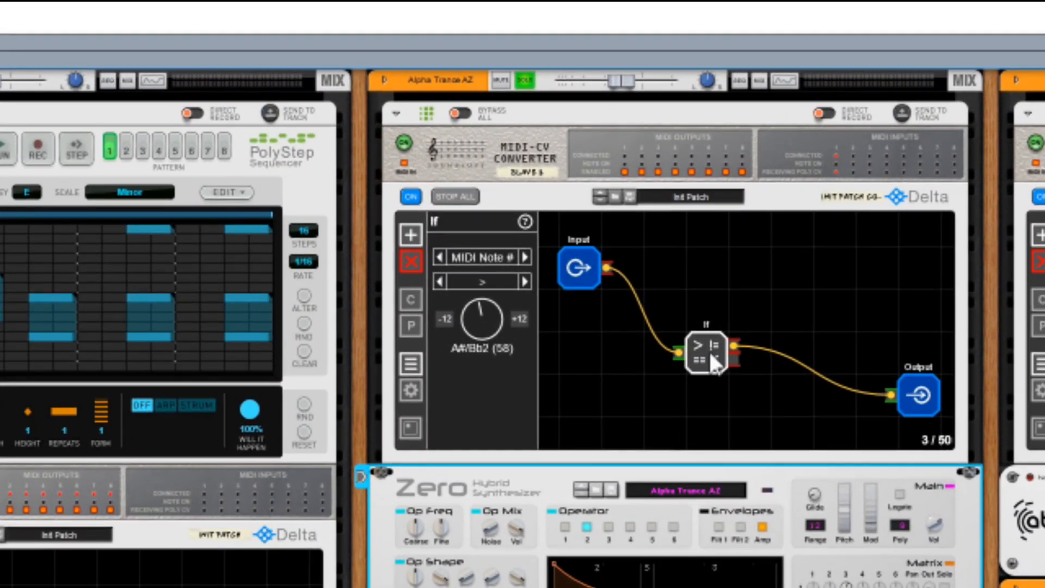
In Zero's Delta, detach the If node from Output, add a second If node beside it, and space the two apart.
{"action": "left_click_drag", "start_coordinate": [710, 355], "coordinate": [744, 356]}
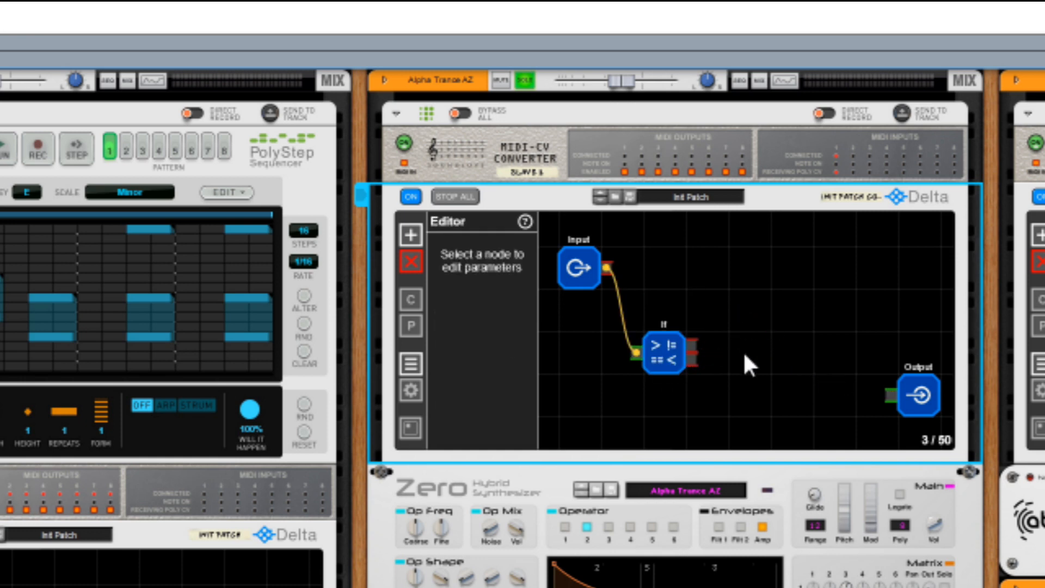
{"action": "left_click", "coordinate": [415, 234]}
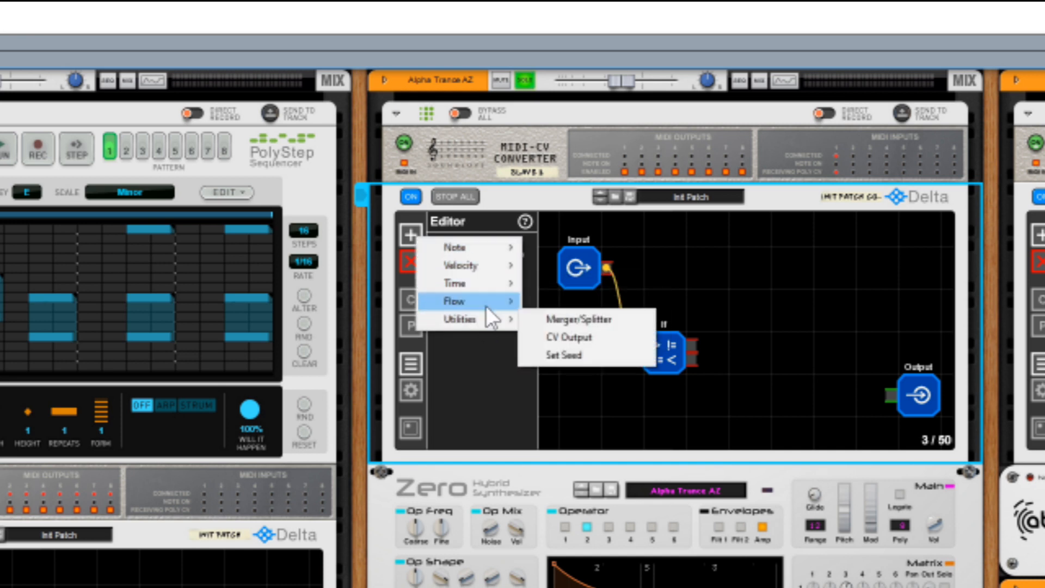
{"action": "mouse_move", "coordinate": [462, 300]}
{"action": "left_click", "coordinate": [585, 336]}
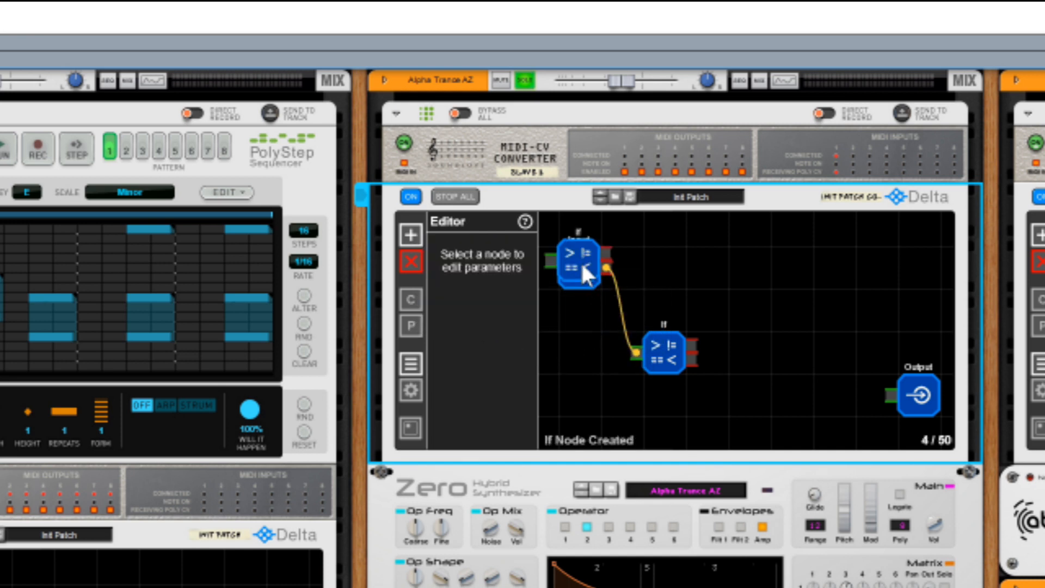
{"action": "left_click_drag", "start_coordinate": [583, 265], "coordinate": [757, 268]}
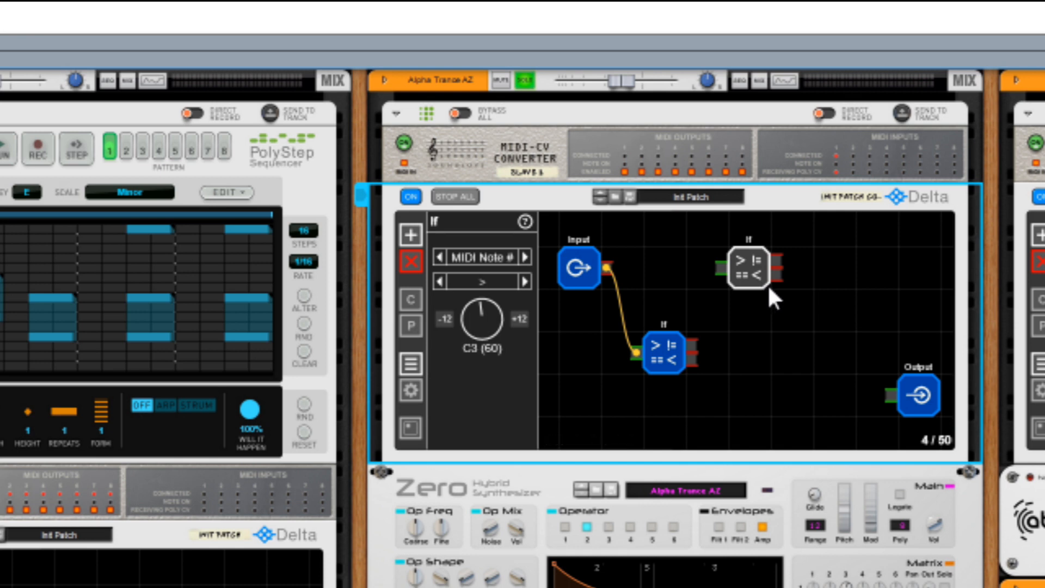
{"action": "left_click_drag", "start_coordinate": [667, 347], "coordinate": [635, 348]}
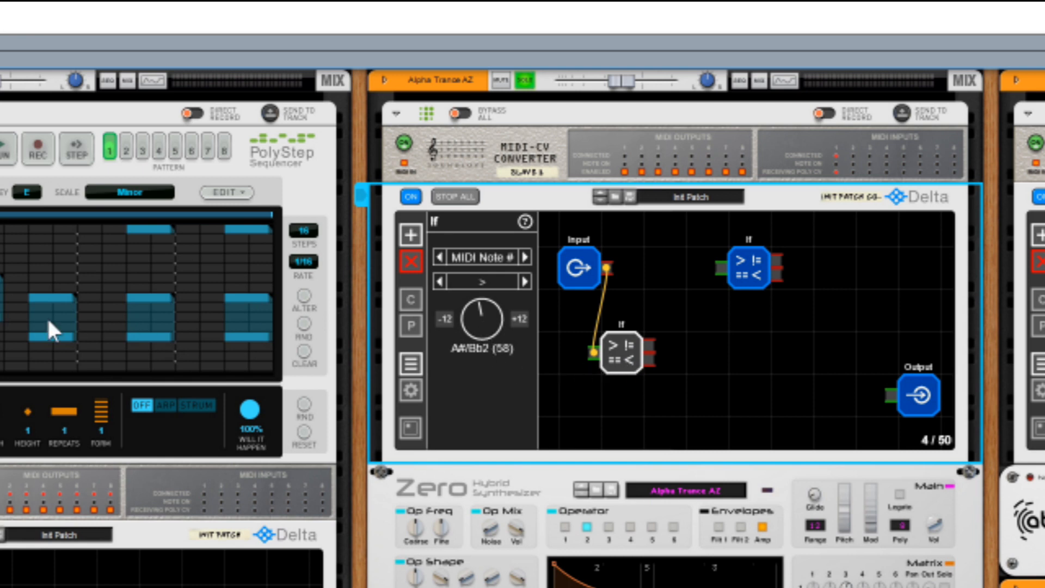
Set the first If node to A#/Bb1 (46), feed its matching output into the second If, and set that one to E3 (64).
{"action": "left_click_drag", "start_coordinate": [474, 324], "coordinate": [465, 331]}
{"action": "left_click_drag", "start_coordinate": [648, 345], "coordinate": [719, 269]}
{"action": "left_click", "coordinate": [742, 267]}
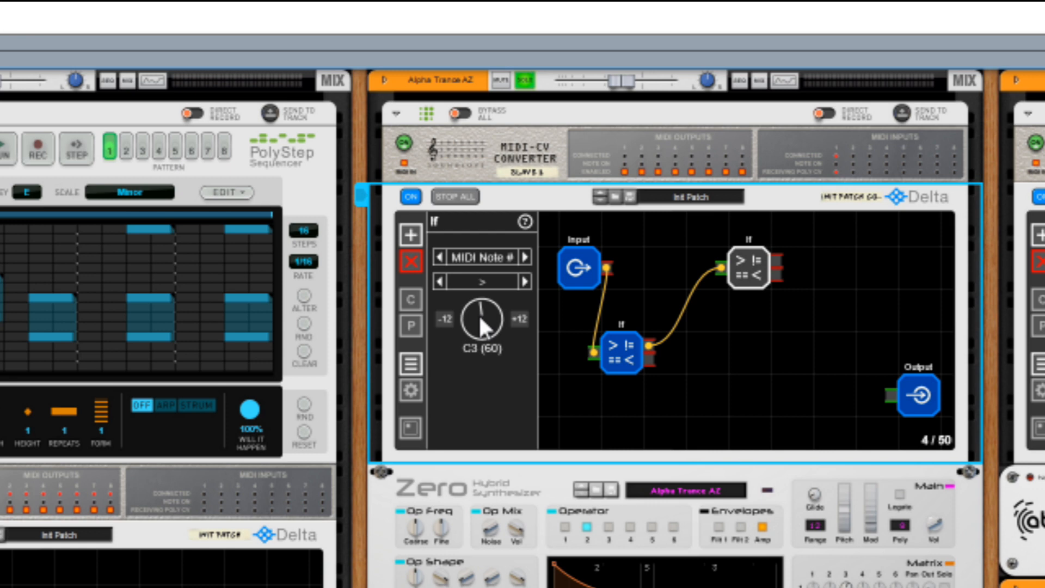
{"action": "left_click_drag", "start_coordinate": [480, 317], "coordinate": [482, 305]}
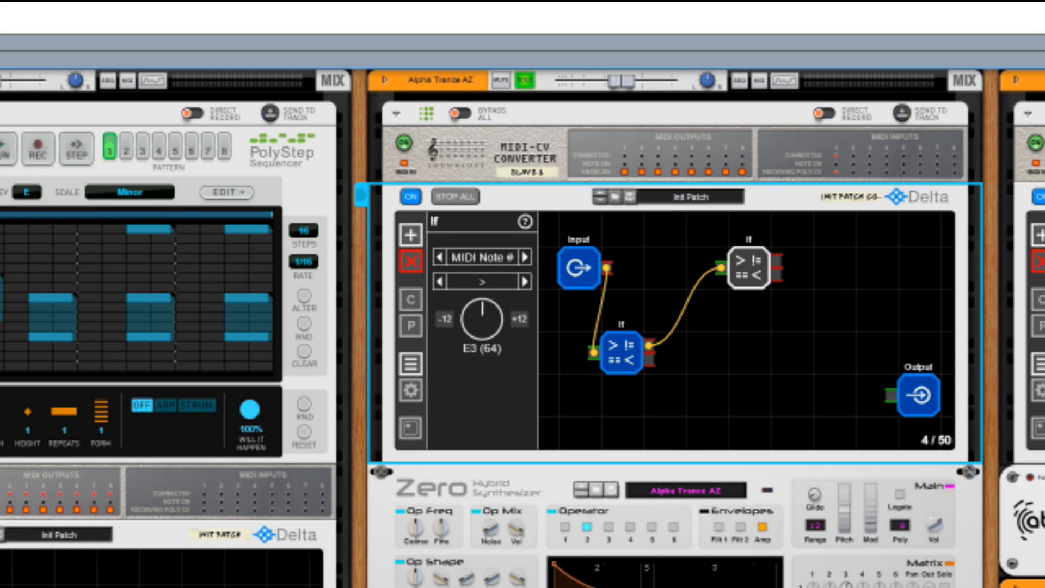
Connect the second If node's non-matching output to Output, and check the first If node's settings.
{"action": "left_click", "coordinate": [776, 272]}
{"action": "left_click_drag", "start_coordinate": [812, 306], "coordinate": [890, 395]}
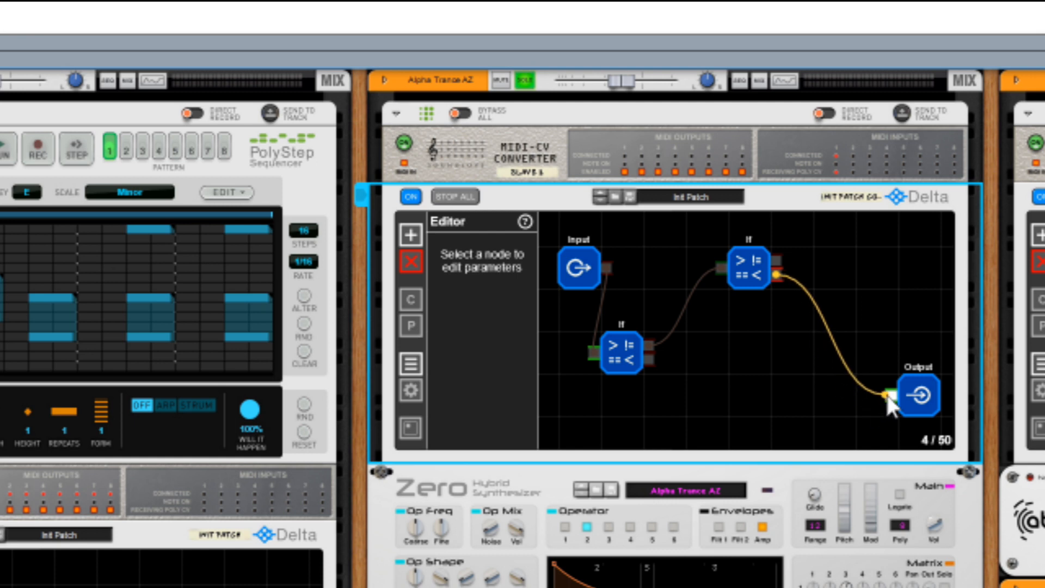
{"action": "left_click", "coordinate": [619, 357]}
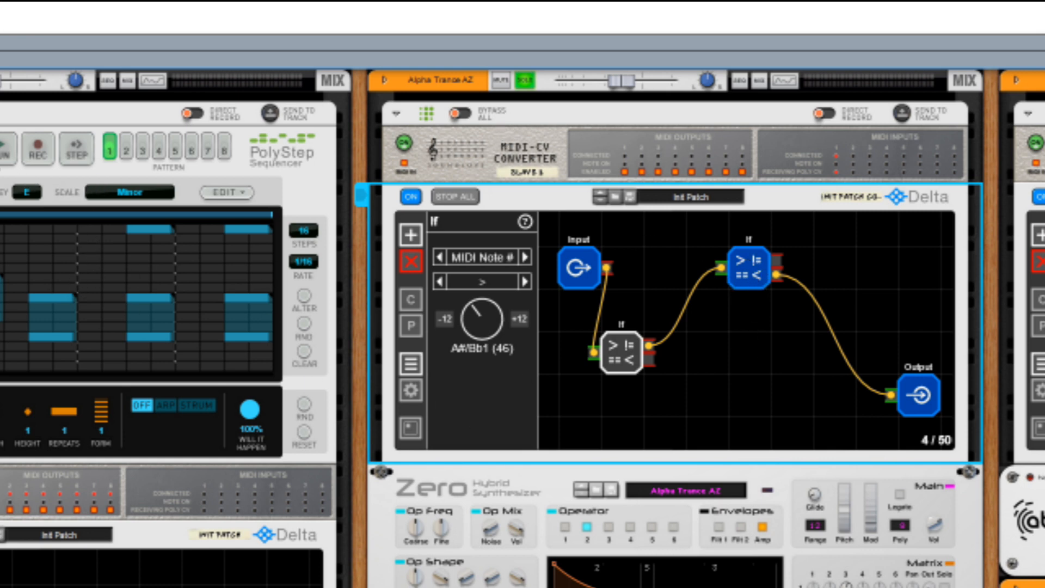
Play the sequence to hear the filtered Zero synth, clear its channel's solo, and adjust its mix level slightly.
{"action": "left_click", "coordinate": [4, 153]}
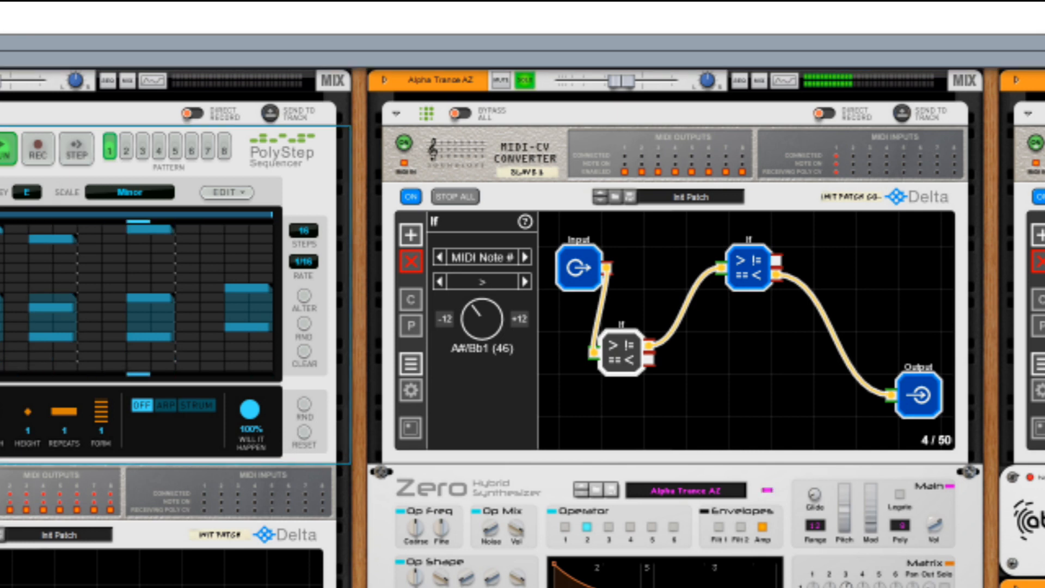
{"action": "left_click", "coordinate": [742, 267]}
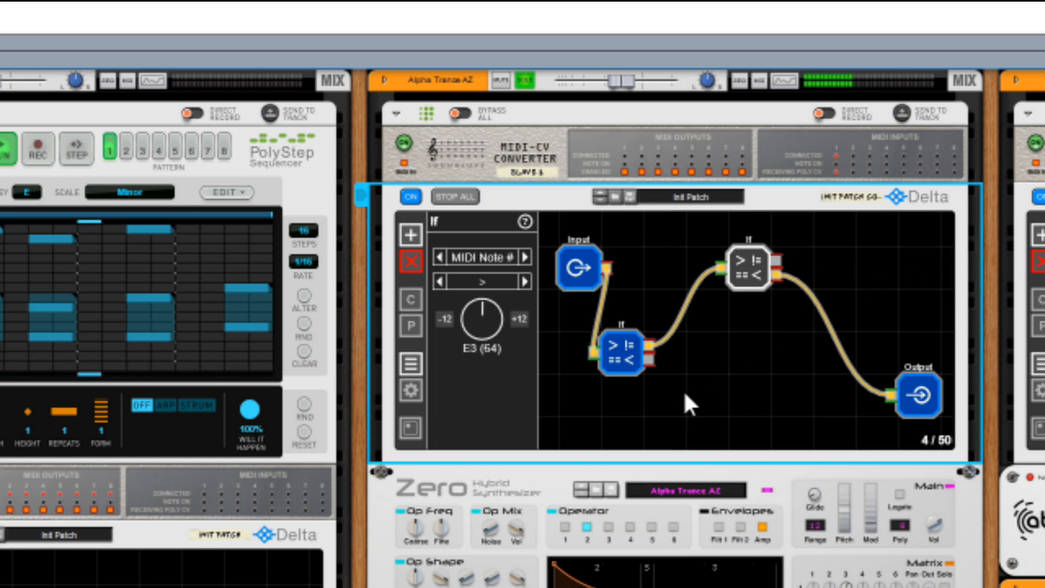
{"action": "left_click", "coordinate": [525, 81]}
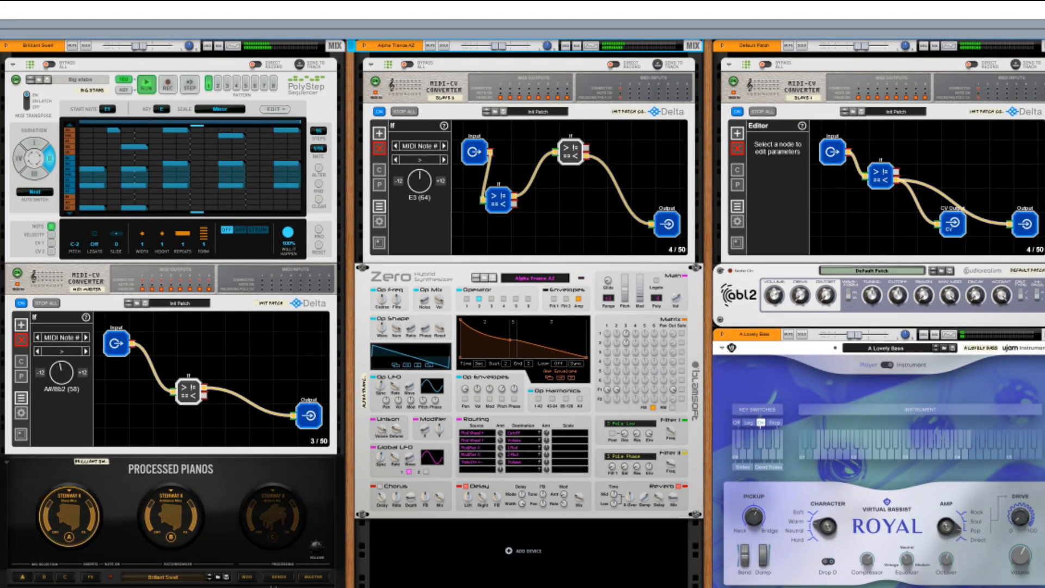
{"action": "left_click_drag", "start_coordinate": [500, 48], "coordinate": [503, 48]}
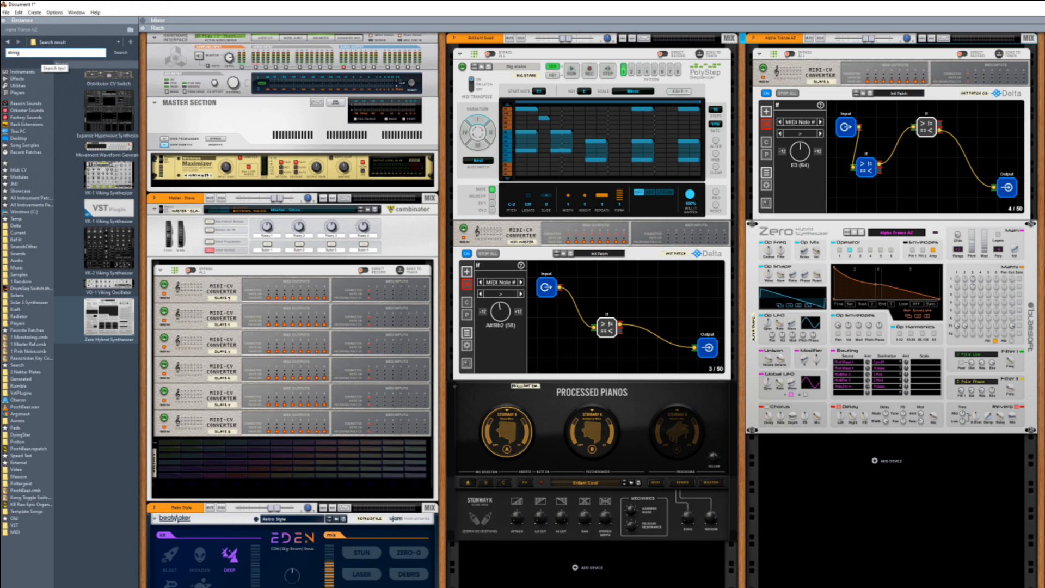
Search the browser for "string" and try Re-Strings, Space String and StringWERK in turn beneath the Zero synth.
{"action": "key", "text": "Return"}
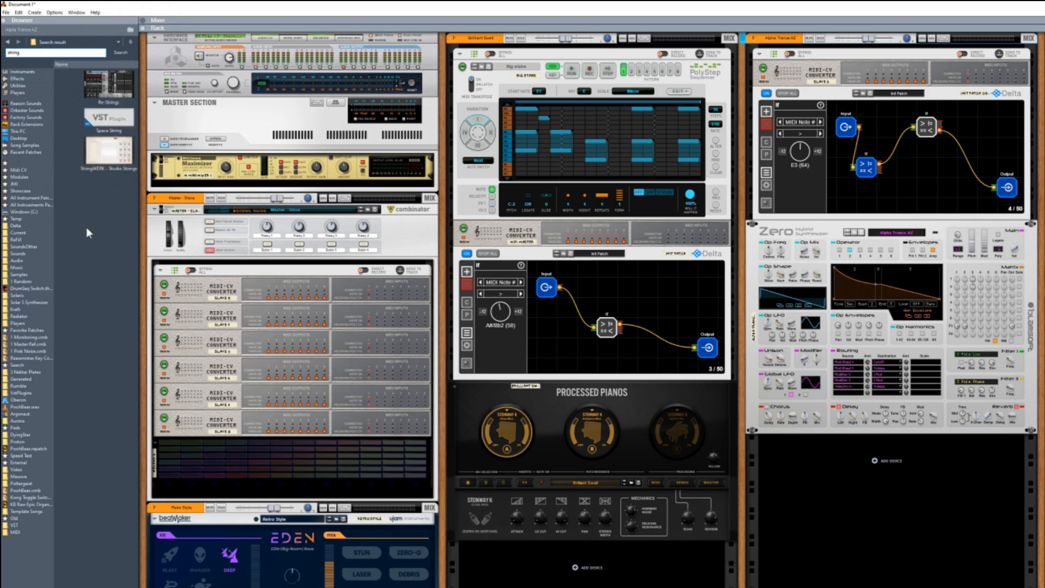
{"action": "left_click_drag", "start_coordinate": [108, 86], "coordinate": [909, 482]}
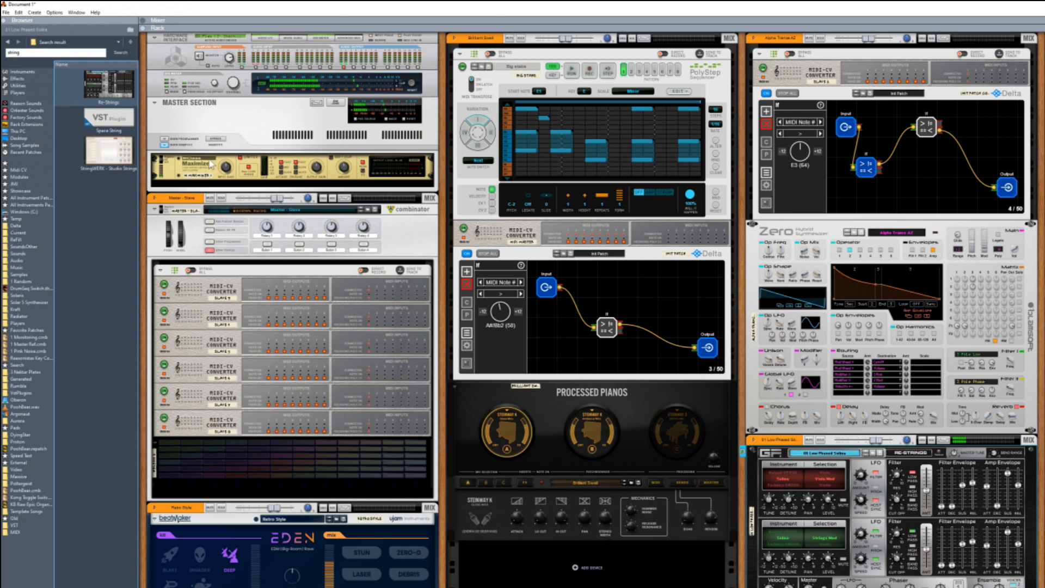
{"action": "left_click_drag", "start_coordinate": [105, 126], "coordinate": [884, 524]}
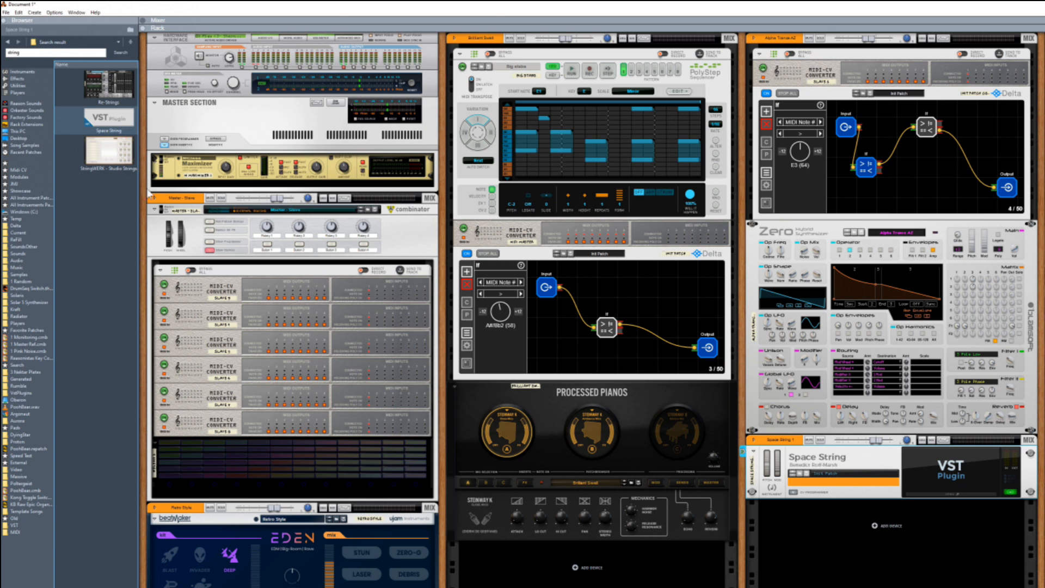
{"action": "left_click", "coordinate": [107, 168]}
{"action": "left_click_drag", "start_coordinate": [107, 168], "coordinate": [856, 487]}
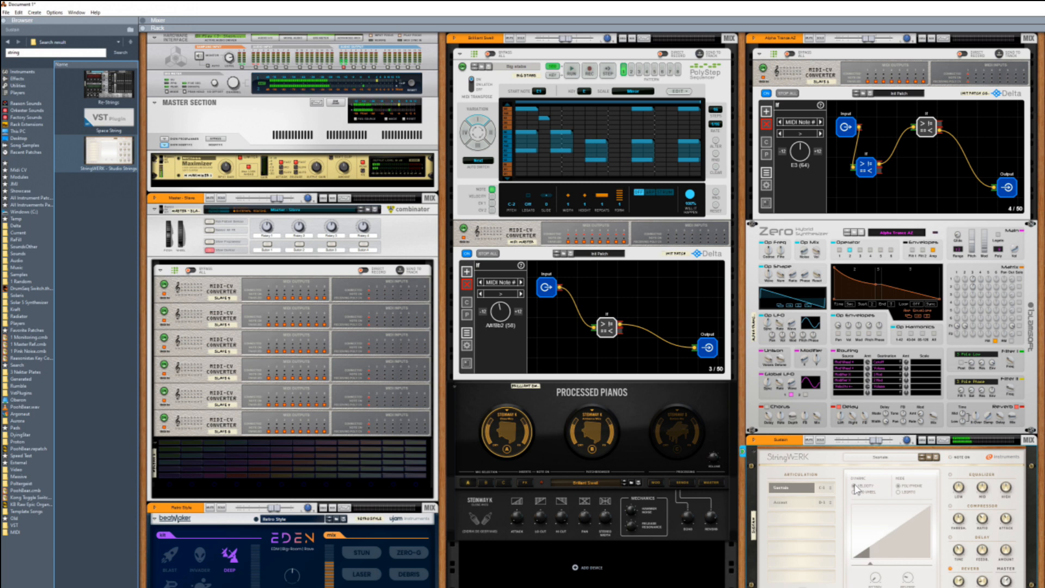
Search the browser for "sam" and replace StringWERK with the ProjectSAM Orchestral Sampler.
{"action": "double_click", "coordinate": [35, 53]}
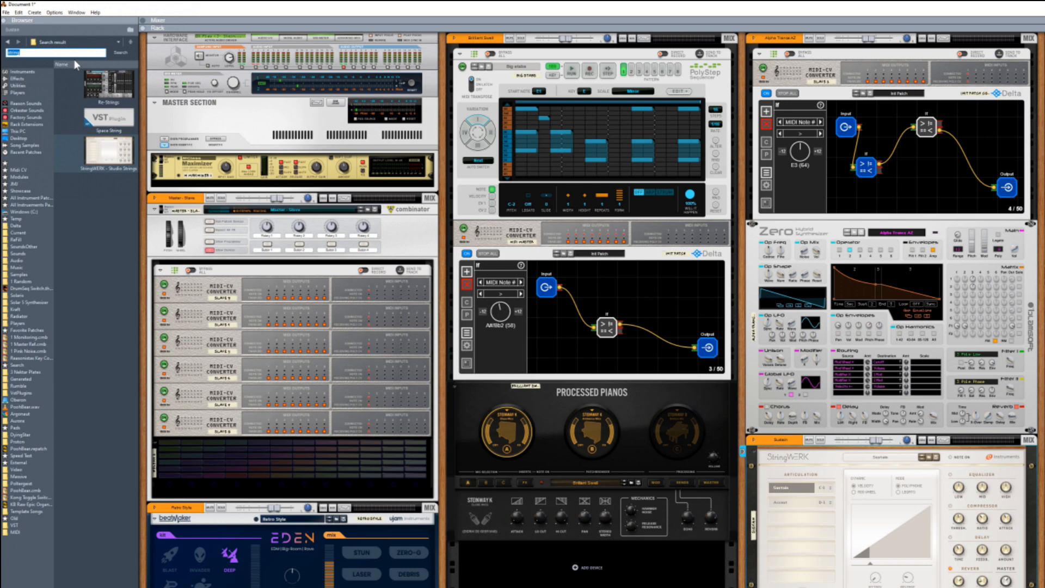
{"action": "type", "text": "sam"}
{"action": "key", "text": "Return"}
{"action": "left_click_drag", "start_coordinate": [109, 351], "coordinate": [830, 509]}
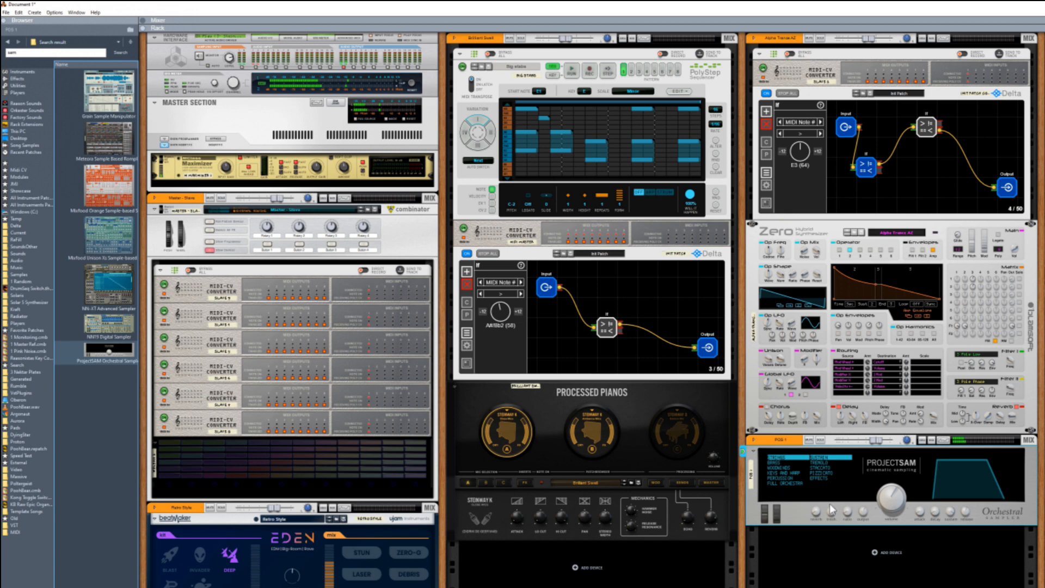
Unfold the orchestral sampler's mix channel and add an RV7000 MkII Reverb as its insert effect.
{"action": "left_click", "coordinate": [754, 441]}
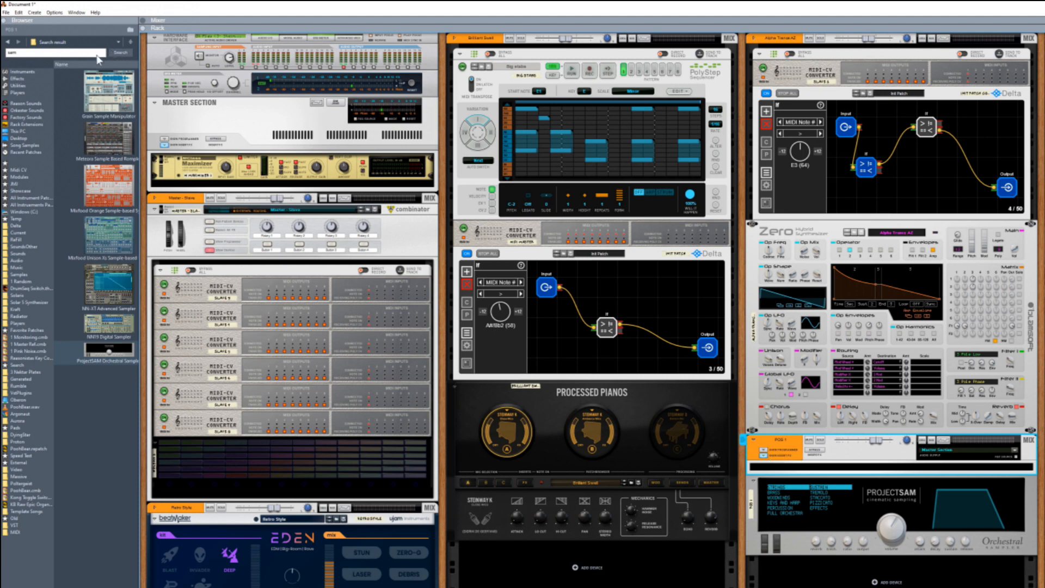
{"action": "left_click", "coordinate": [20, 78]}
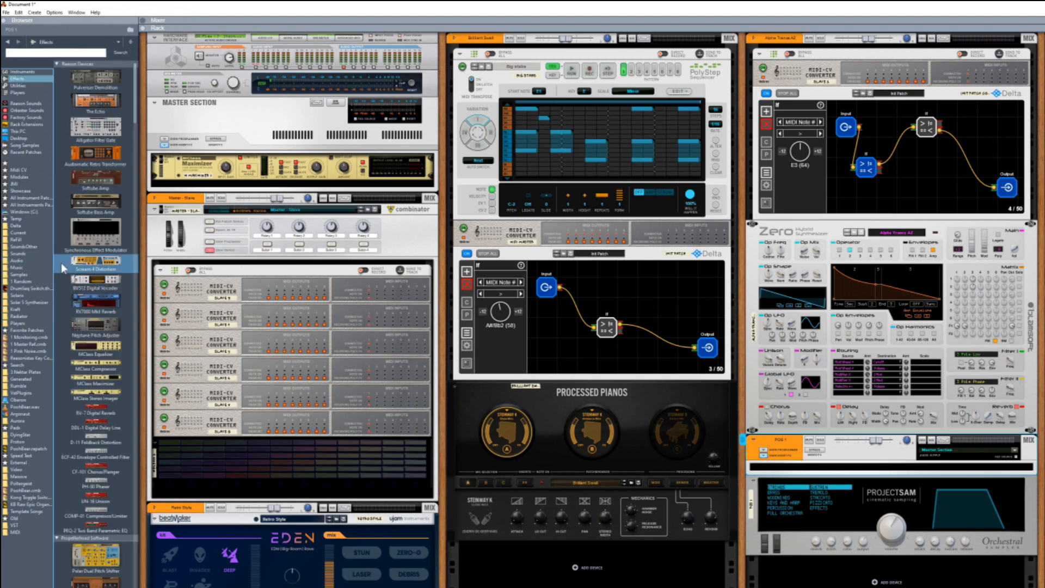
{"action": "left_click_drag", "start_coordinate": [96, 302], "coordinate": [834, 466]}
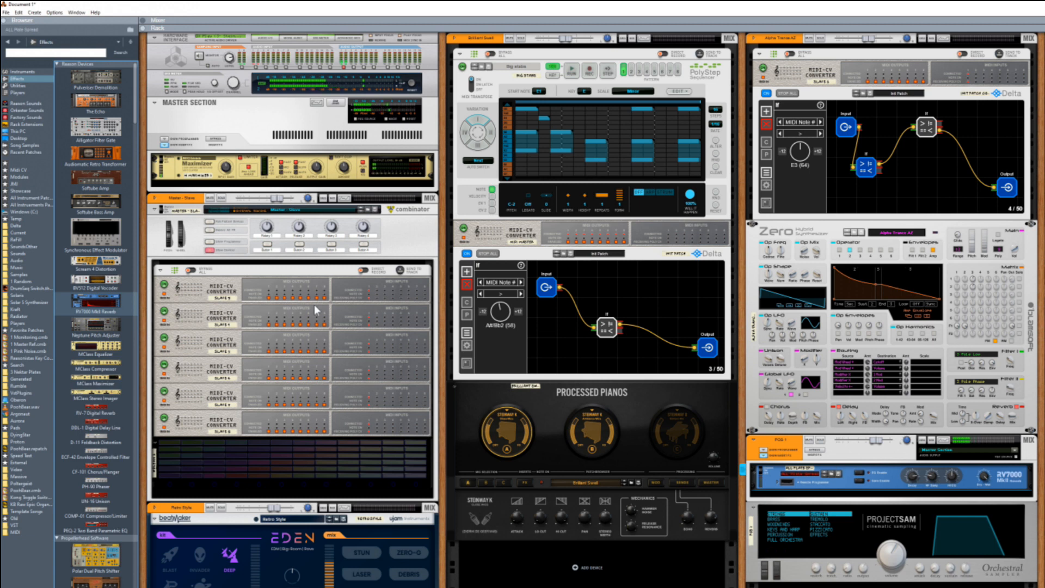
Move the first stacked slave MIDI-CV Converter above the Orchestral Sampler and place a copy of the piano's Delta beneath it.
{"action": "left_click_drag", "start_coordinate": [218, 291], "coordinate": [852, 508]}
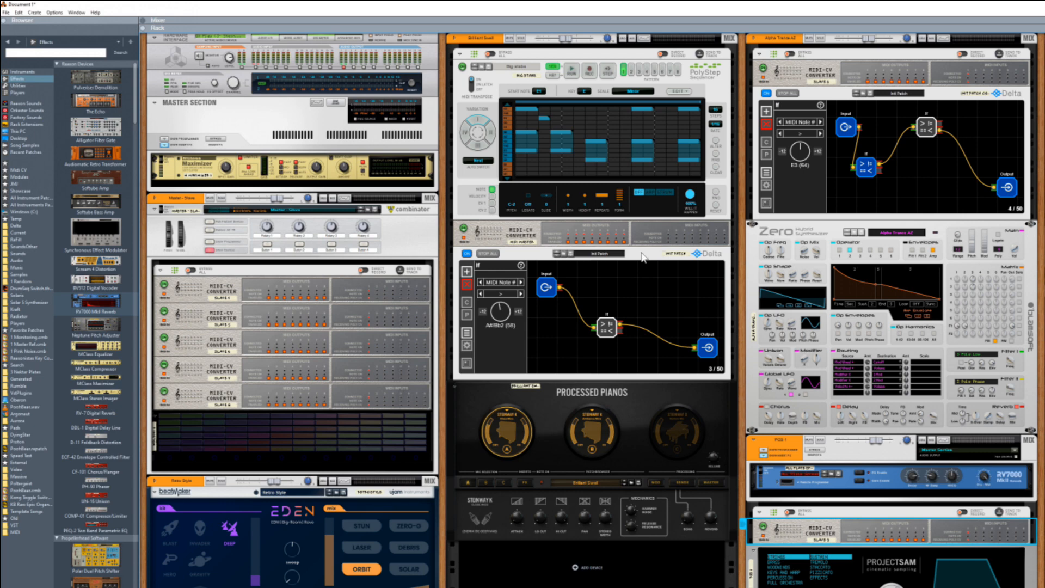
{"action": "mouse_move", "coordinate": [642, 257]}
{"action": "left_mouse_down"}
{"action": "mouse_move", "coordinate": [735, 305]}
{"action": "mouse_move", "coordinate": [844, 234]}
{"action": "mouse_move", "coordinate": [893, 436]}
{"action": "mouse_move", "coordinate": [902, 547]}
{"action": "left_mouse_up"}
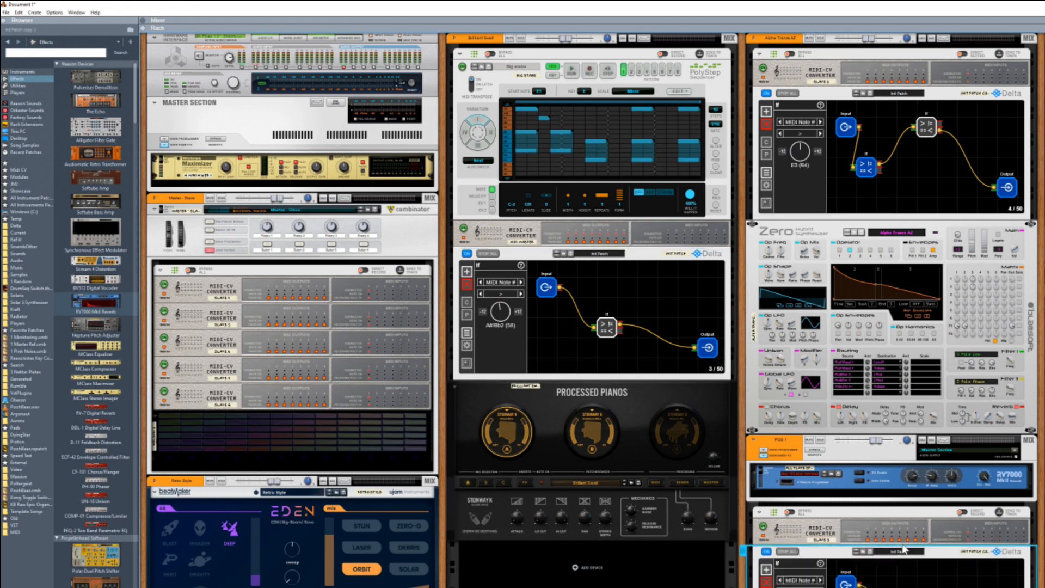
Check the lowest PolyStep notes and set the orchestral Delta's If node to G1 (43), with its non-matching output feeding Output.
{"action": "left_click", "coordinate": [508, 182]}
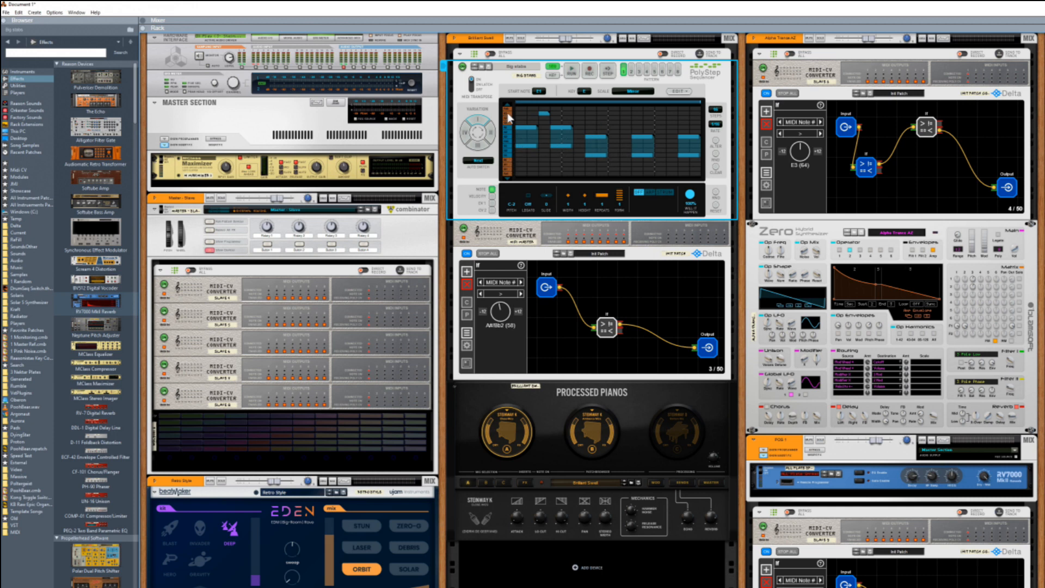
{"action": "left_click", "coordinate": [507, 179]}
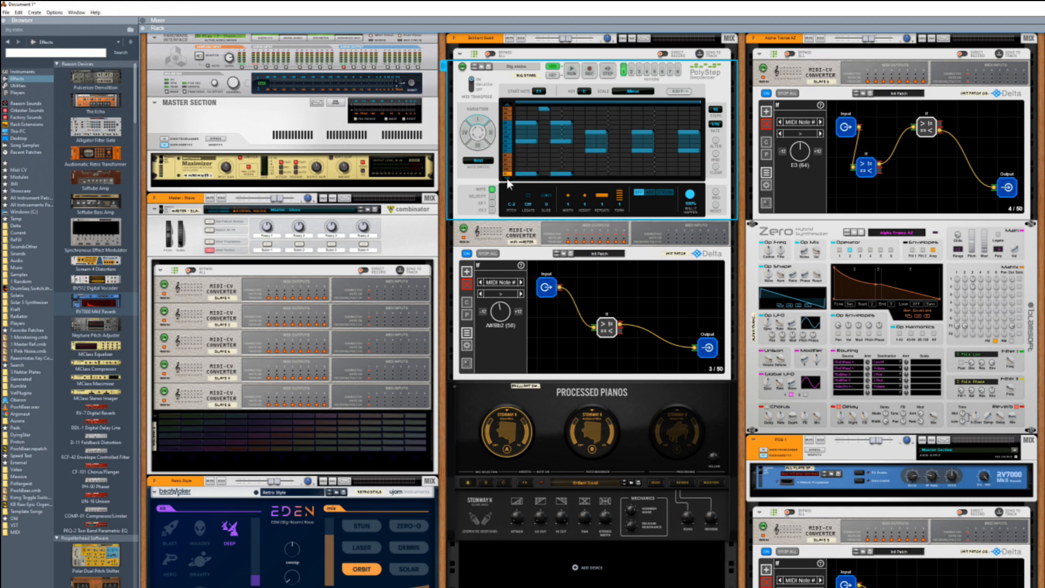
{"action": "left_click", "coordinate": [507, 179]}
{"action": "left_click", "coordinate": [508, 179]}
{"action": "left_click", "coordinate": [507, 179]}
{"action": "left_click", "coordinate": [507, 179]}
{"action": "left_click", "coordinate": [507, 179]}
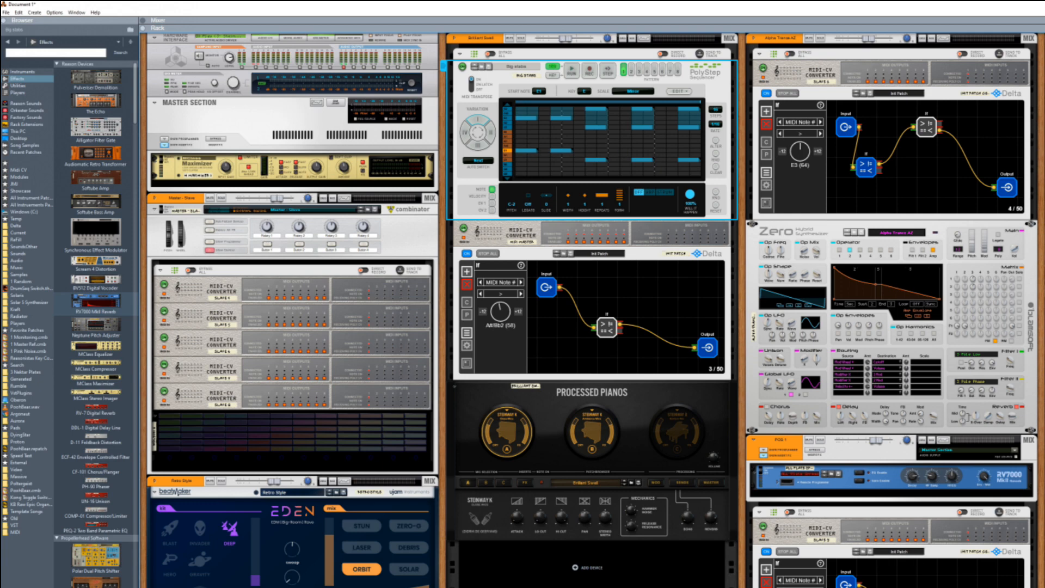
{"action": "left_click", "coordinate": [716, 573]}
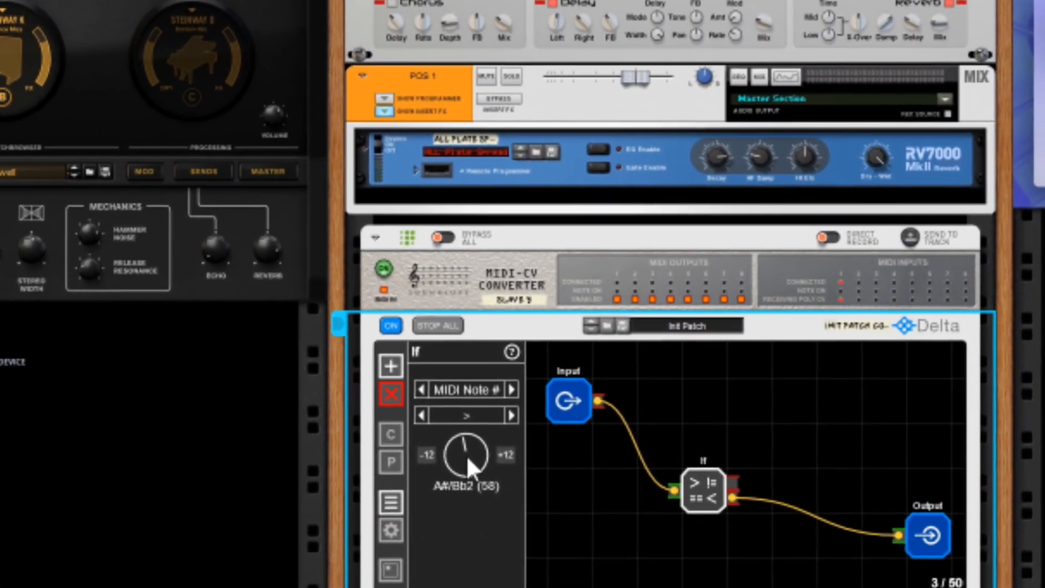
{"action": "left_click_drag", "start_coordinate": [466, 455], "coordinate": [466, 464]}
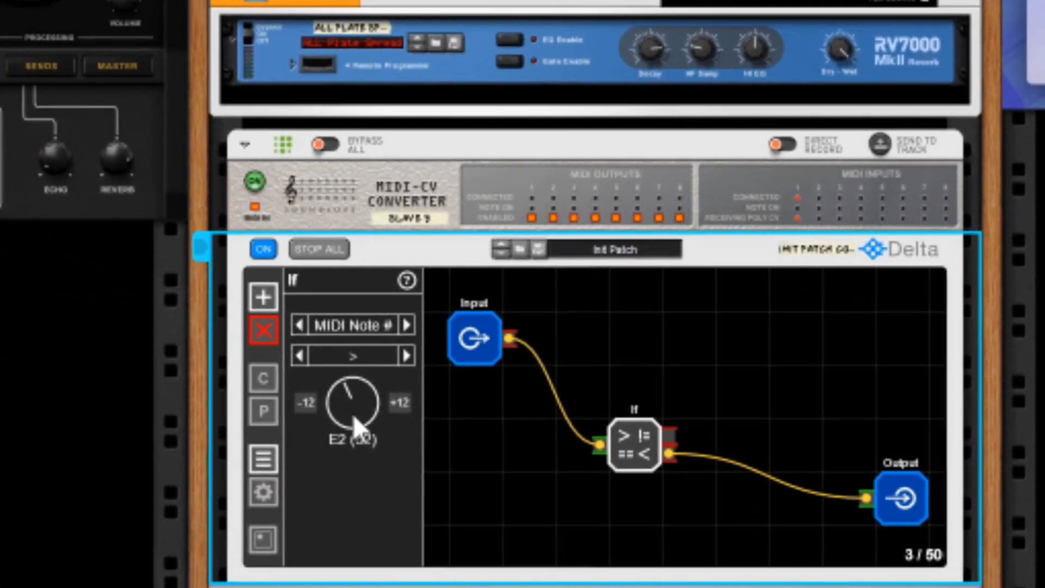
{"action": "left_click_drag", "start_coordinate": [352, 413], "coordinate": [353, 424]}
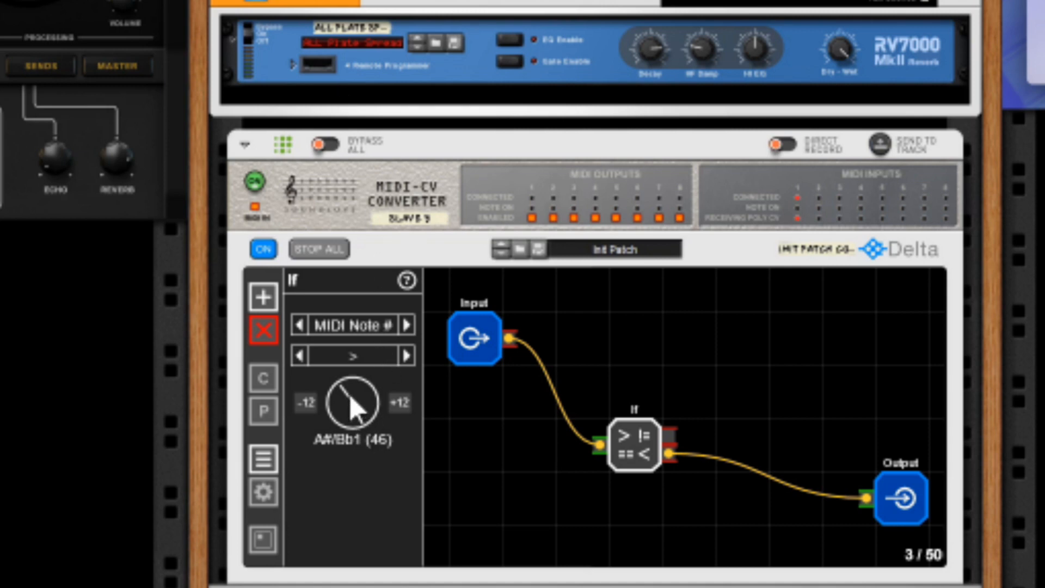
{"action": "left_click_drag", "start_coordinate": [348, 402], "coordinate": [351, 409]}
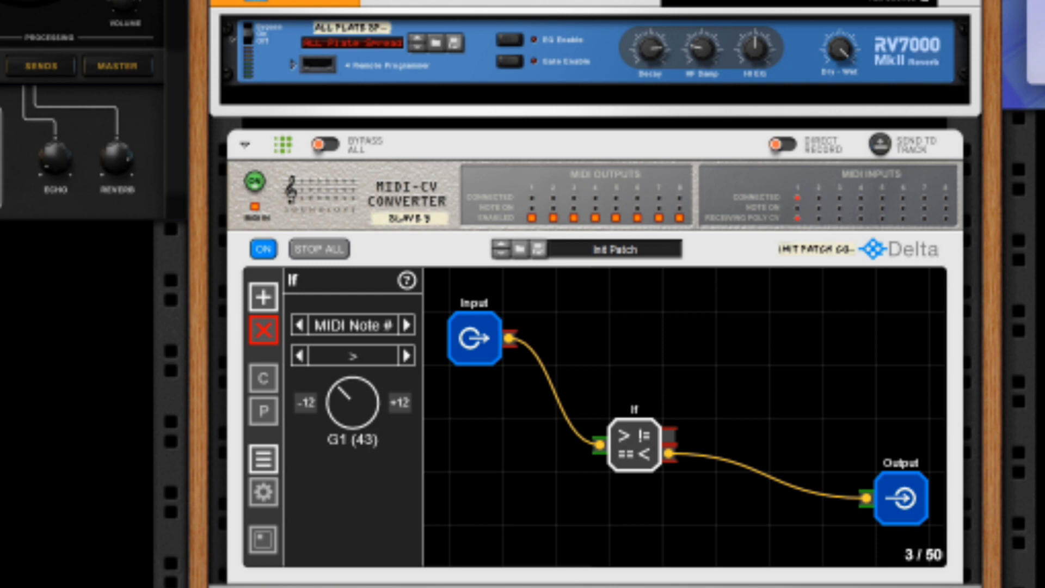
{"action": "left_click", "coordinate": [430, 2]}
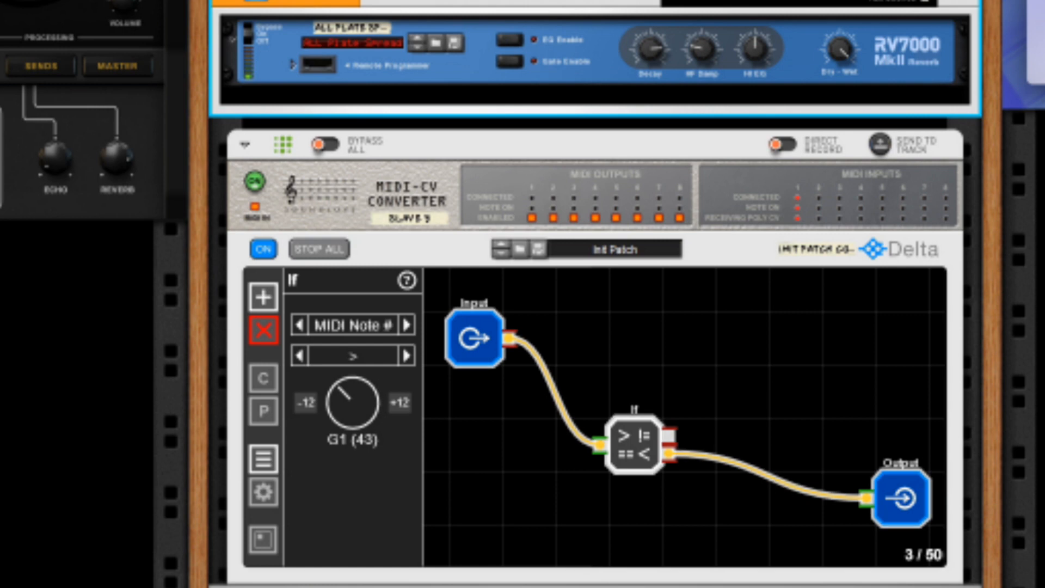
Add a Transpose node to the orchestral Delta and wire it between the If node and Output.
{"action": "left_click", "coordinate": [264, 298]}
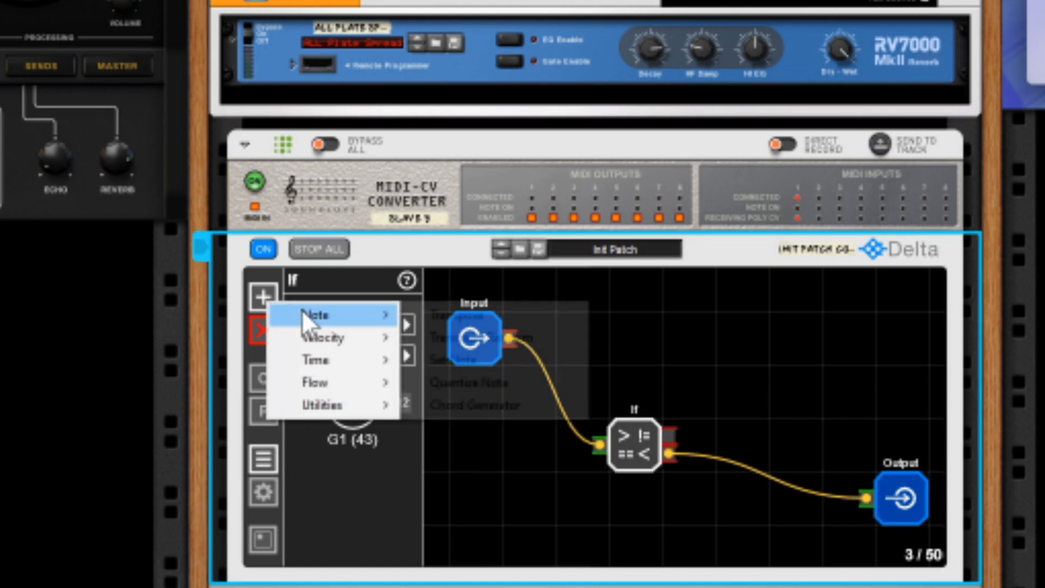
{"action": "mouse_move", "coordinate": [312, 313]}
{"action": "left_click_drag", "start_coordinate": [431, 316], "coordinate": [456, 297]}
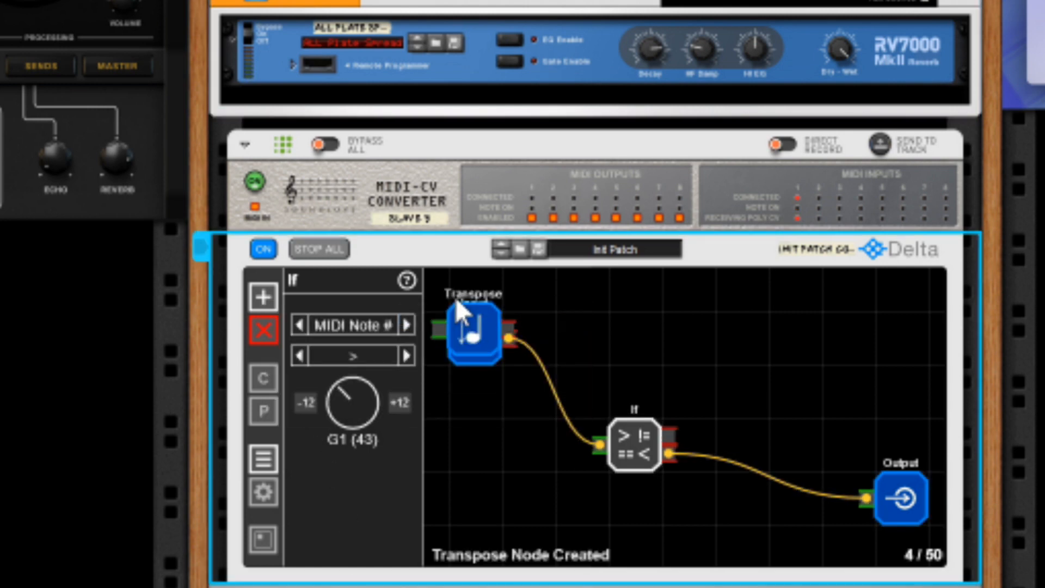
{"action": "left_click_drag", "start_coordinate": [469, 333], "coordinate": [758, 462]}
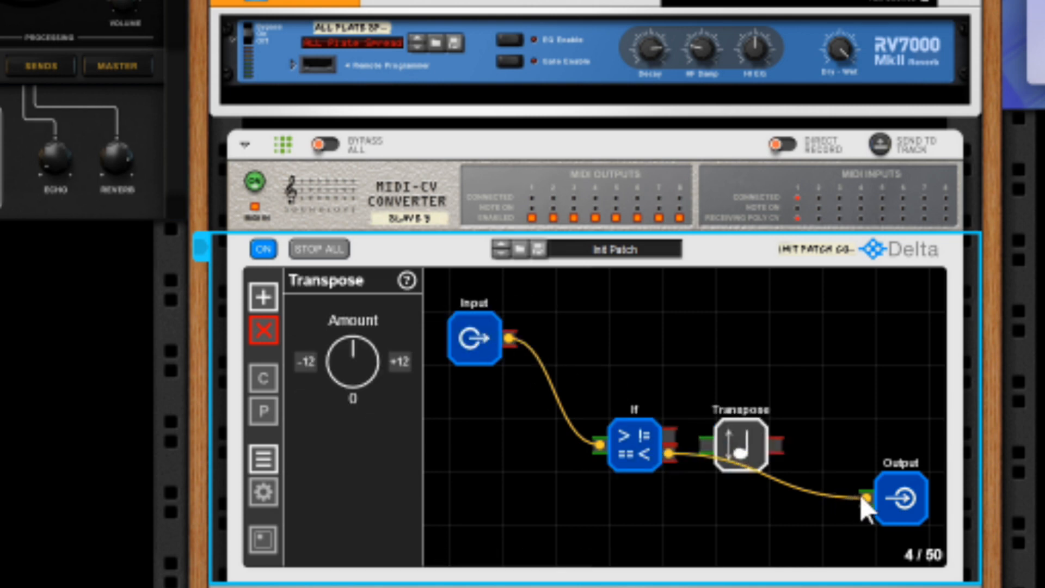
{"action": "left_click_drag", "start_coordinate": [866, 497], "coordinate": [705, 446]}
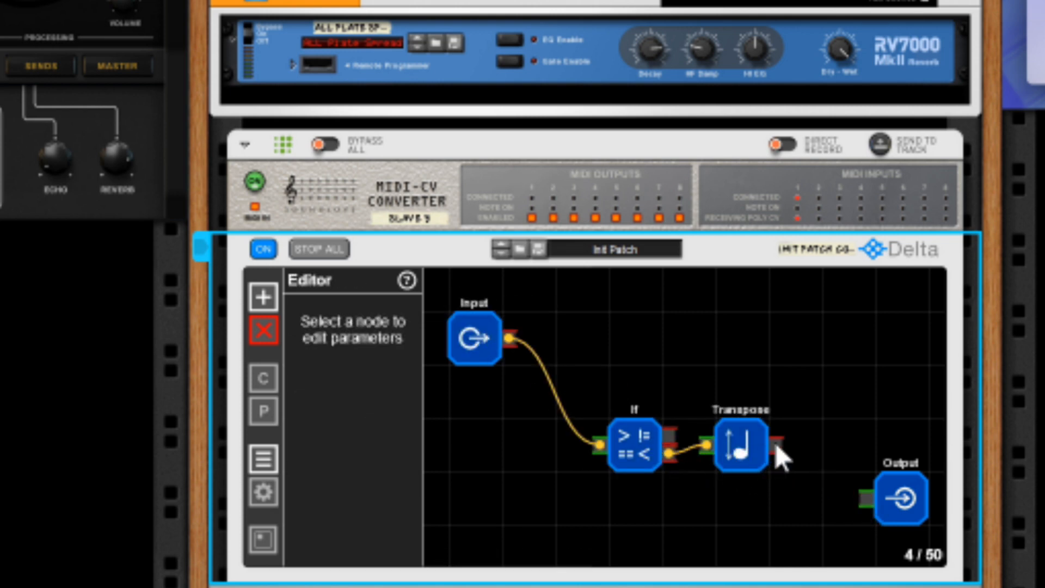
{"action": "left_click_drag", "start_coordinate": [775, 444], "coordinate": [866, 498]}
Set the Transpose node's amount to +24 and play the pattern.
{"action": "left_click", "coordinate": [762, 461]}
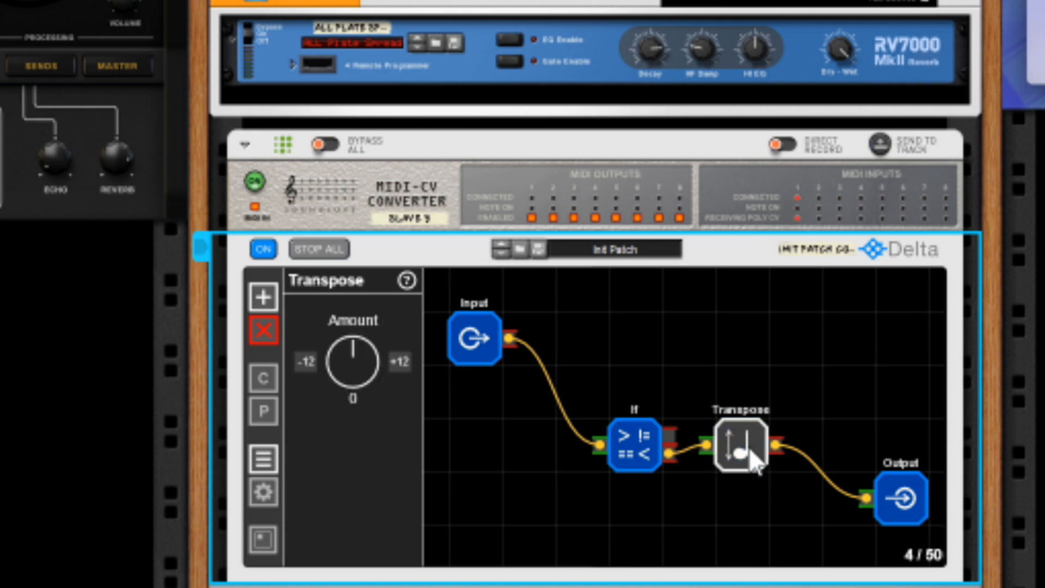
{"action": "left_click", "coordinate": [398, 357]}
{"action": "left_click", "coordinate": [399, 358]}
{"action": "key", "text": "space"}
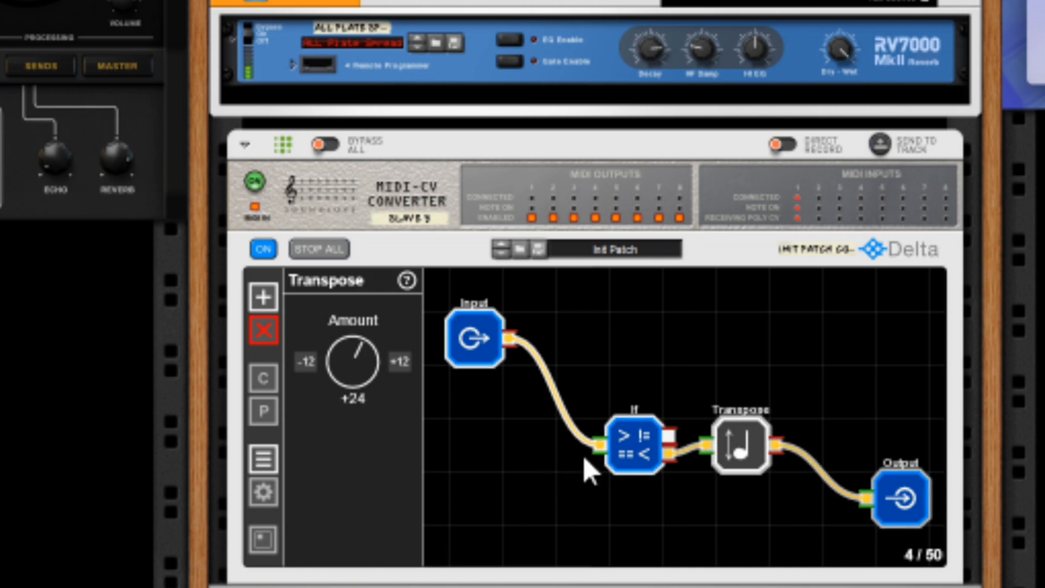
Lower the orchestral Delta's If node threshold to F1 (41).
{"action": "left_click", "coordinate": [628, 439]}
{"action": "scroll", "coordinate": [351, 414], "scroll_direction": "down", "scroll_amount": 2}
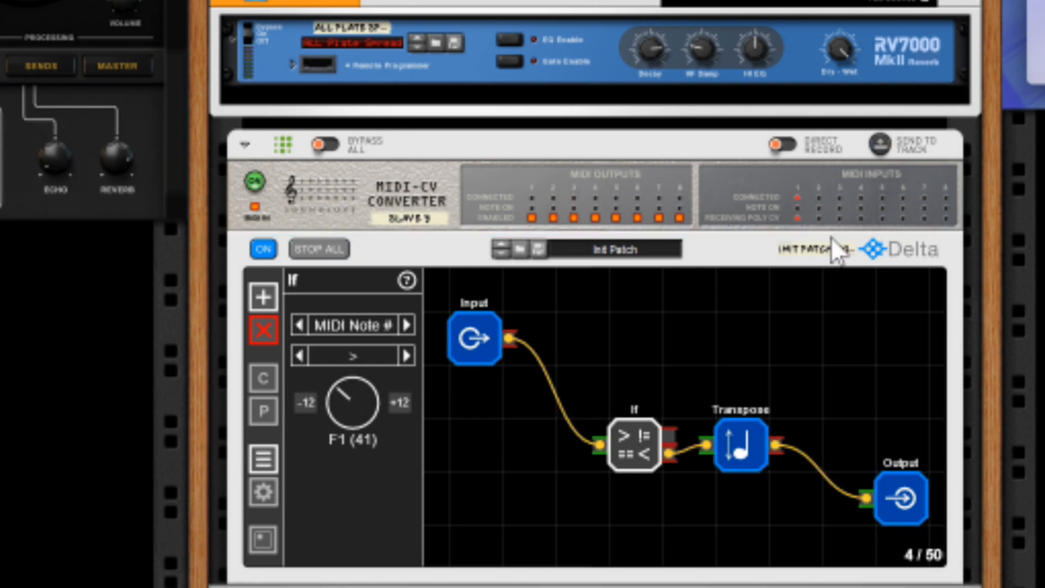
{"action": "scroll", "coordinate": [625, 404], "scroll_direction": "down", "scroll_amount": 3}
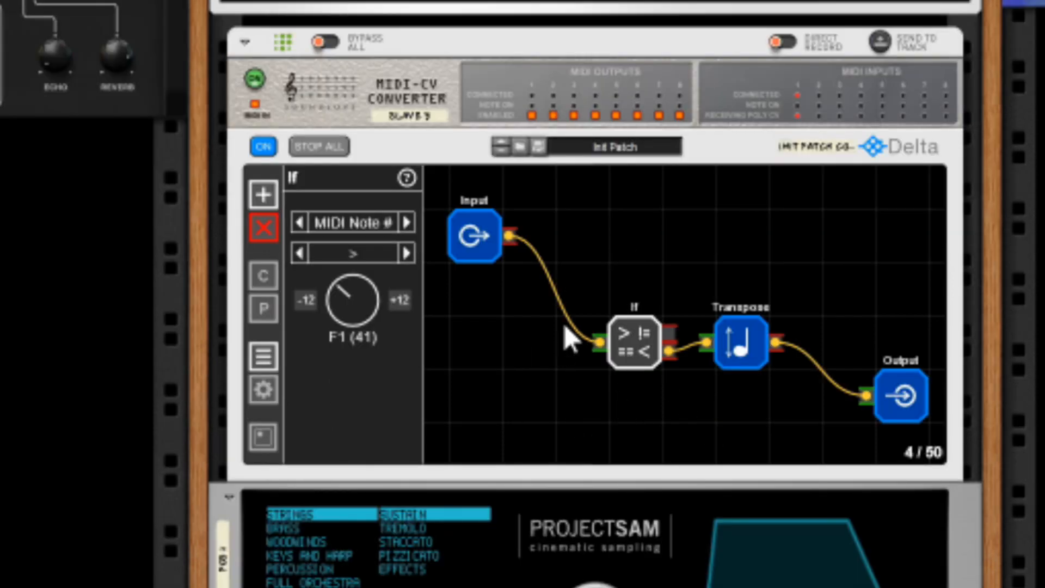
Search the browser's utilities for "zv" and place two VoltSH-1 CV Shapers beneath the Orchestral Sampler.
{"action": "left_click_drag", "start_coordinate": [969, 547], "coordinate": [436, 0]}
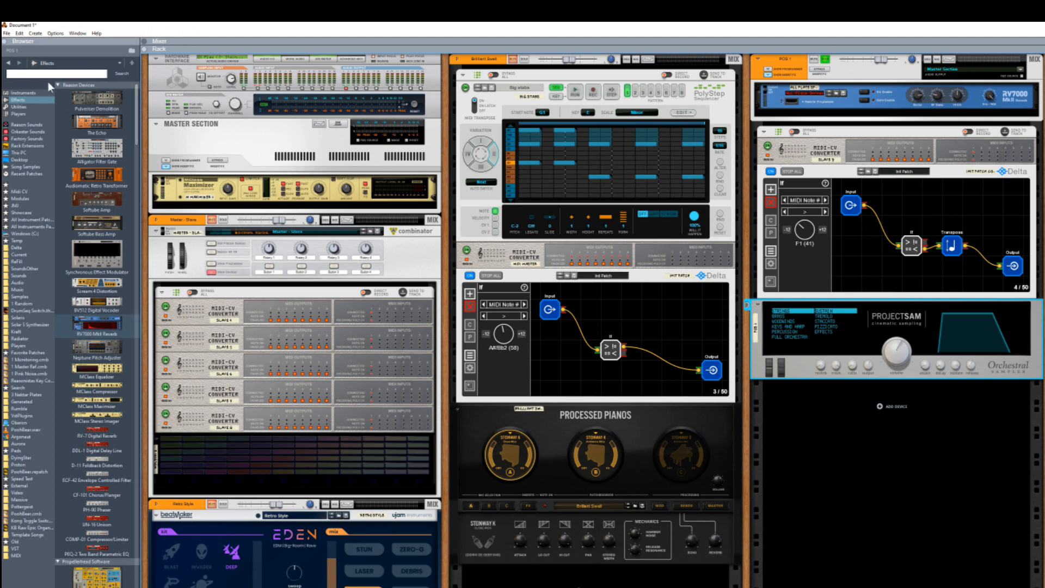
{"action": "left_click", "coordinate": [27, 106]}
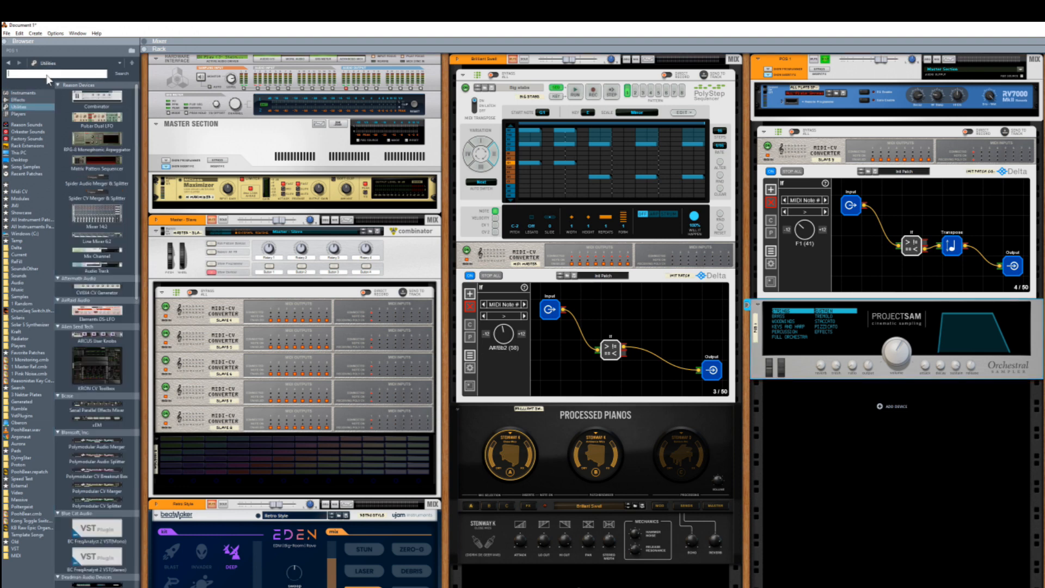
{"action": "left_click", "coordinate": [48, 76]}
{"action": "type", "text": "zv"}
{"action": "key", "text": "Return"}
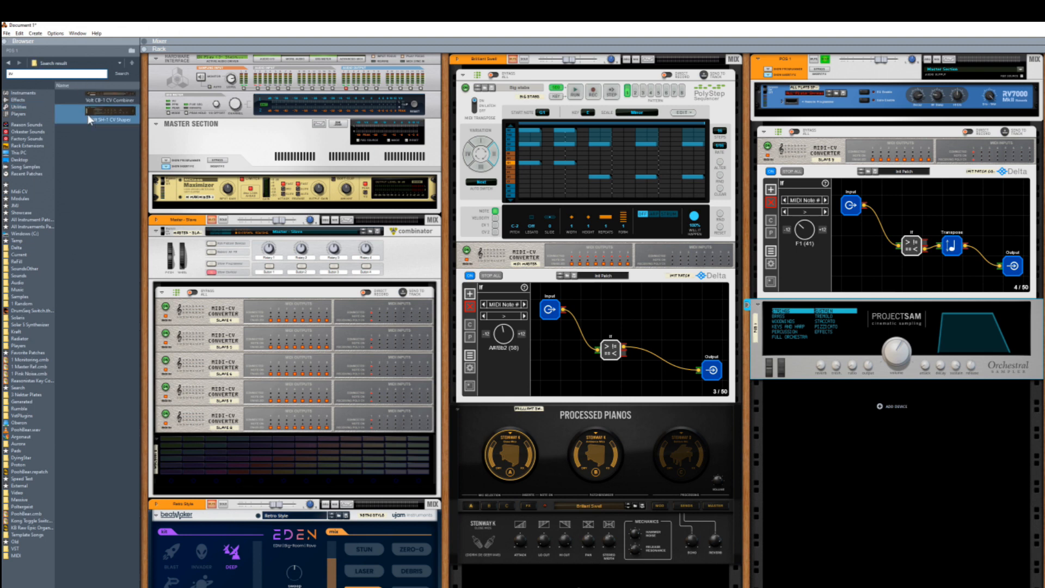
{"action": "left_click_drag", "start_coordinate": [152, 135], "coordinate": [875, 412]}
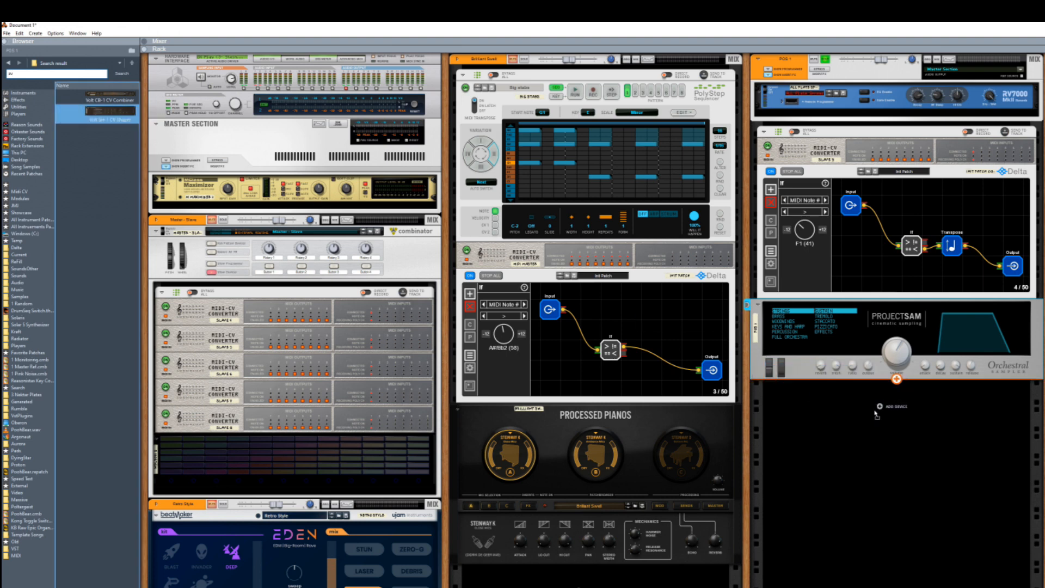
{"action": "left_click", "coordinate": [779, 412]}
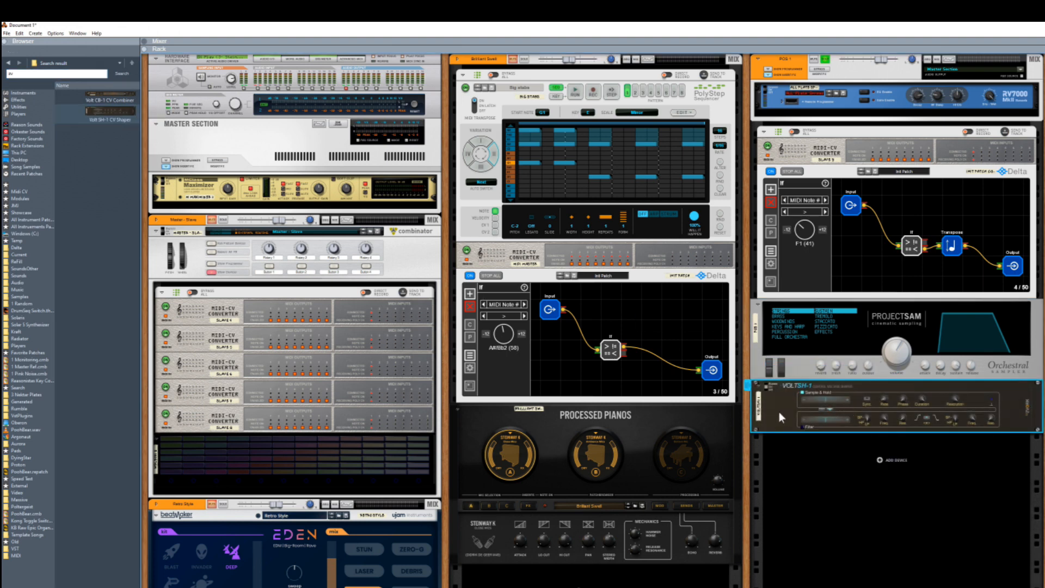
{"action": "key", "text": "ctrl+d"}
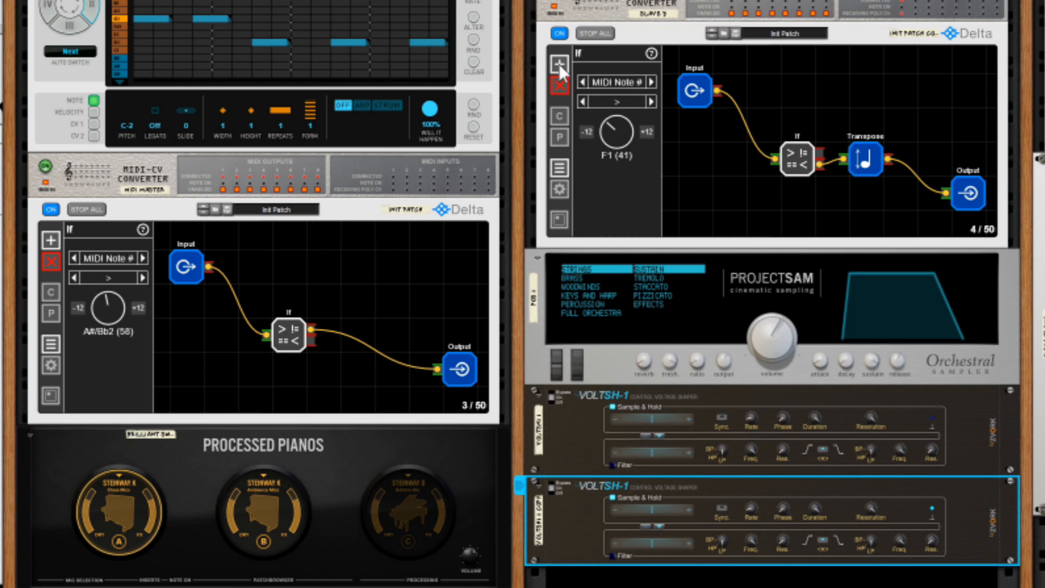
Add a CV Output node on channel 1 to the orchestral Delta and feed it from the Transpose node instead of Output.
{"action": "left_click", "coordinate": [600, 88]}
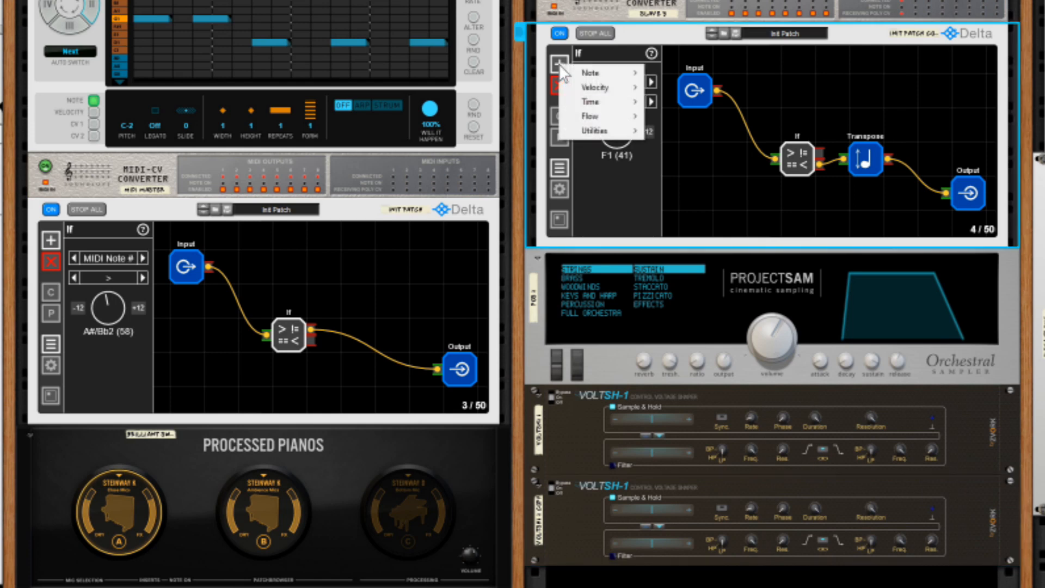
{"action": "mouse_move", "coordinate": [651, 149]}
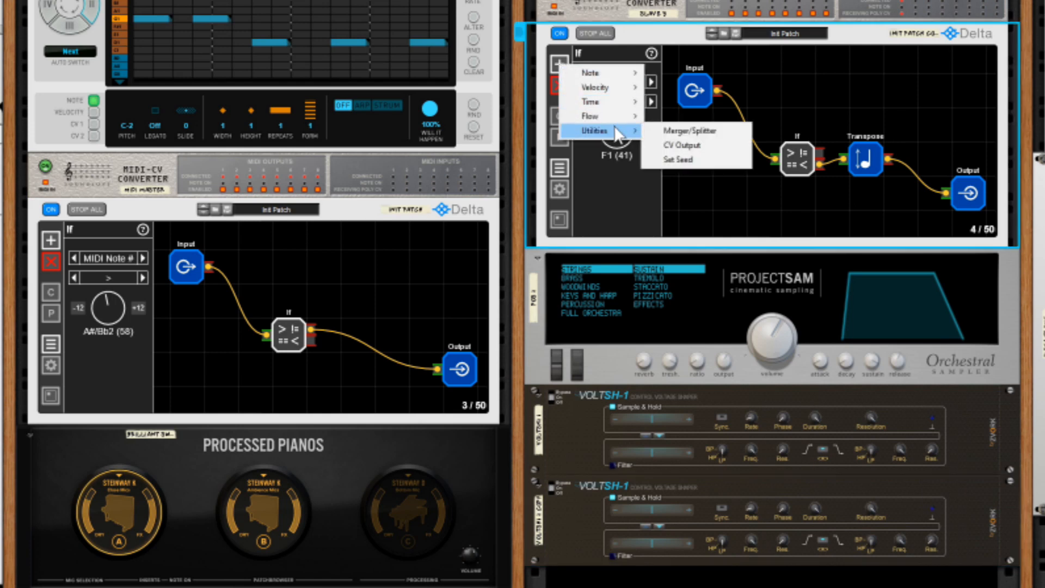
{"action": "left_click", "coordinate": [684, 145]}
{"action": "left_click_drag", "start_coordinate": [695, 87], "coordinate": [940, 130]}
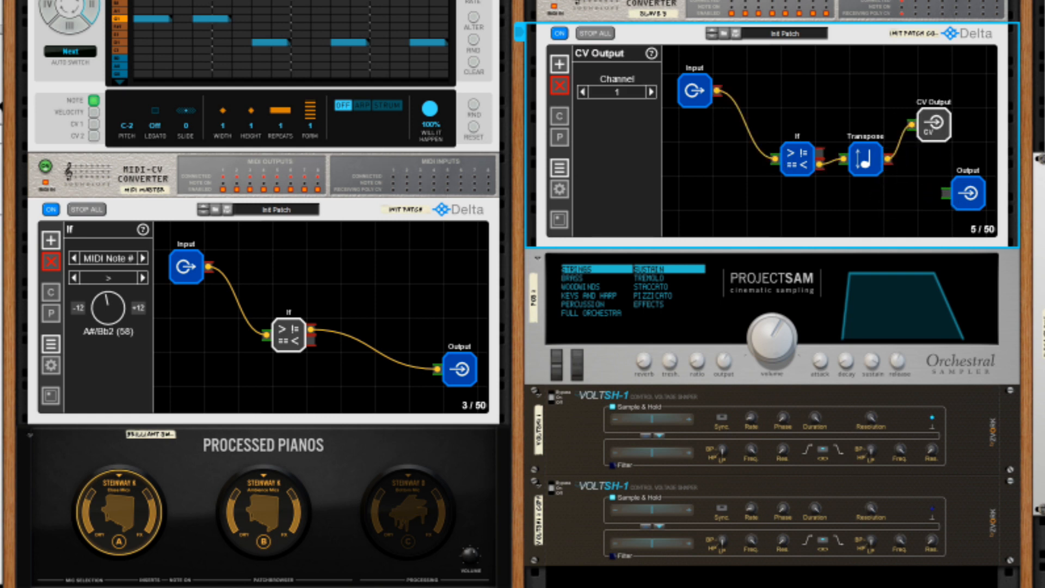
{"action": "left_click", "coordinate": [70, 2]}
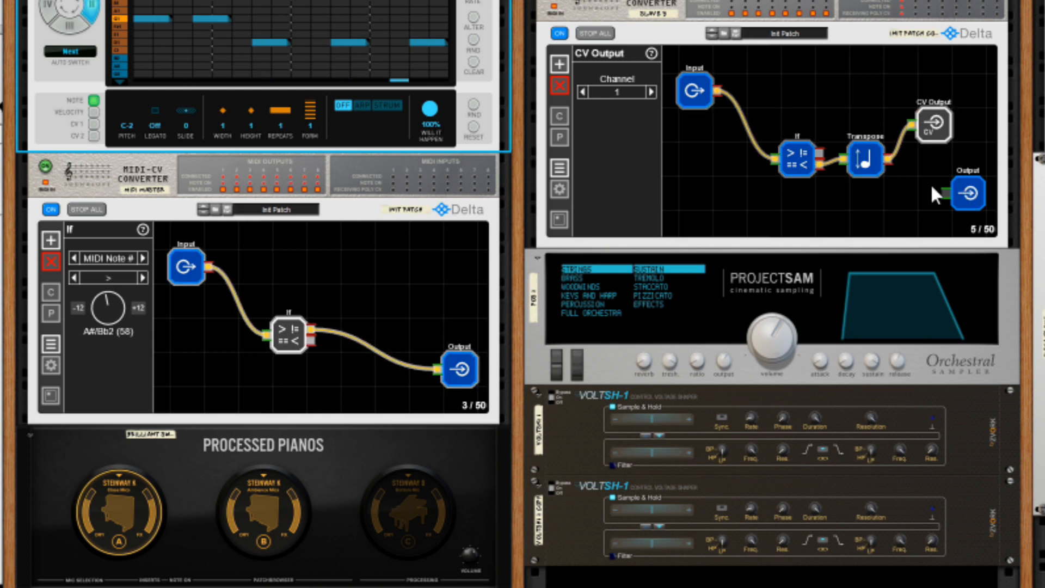
{"action": "left_click", "coordinate": [952, 188]}
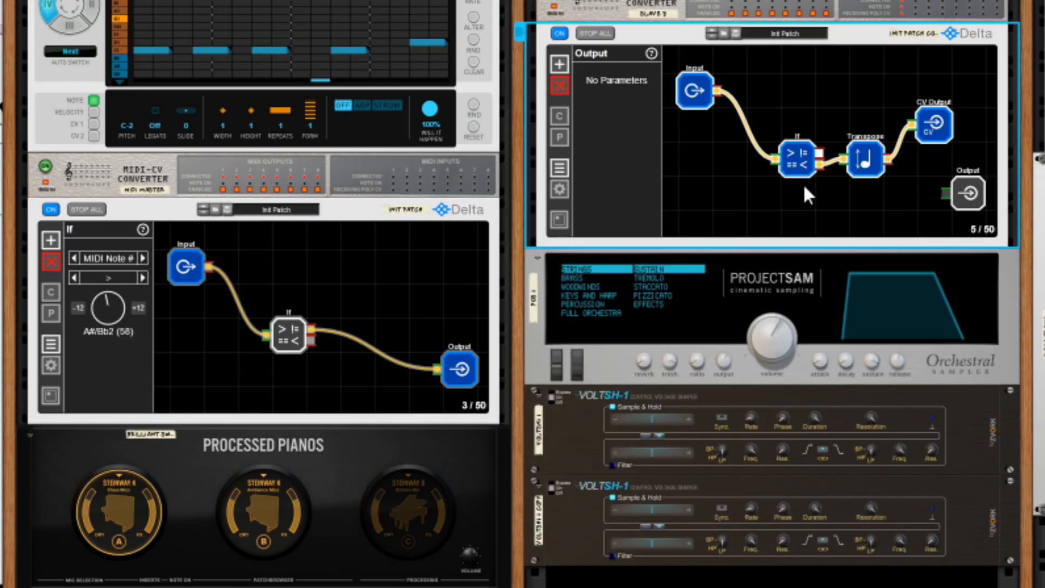
{"action": "key", "text": "Tab"}
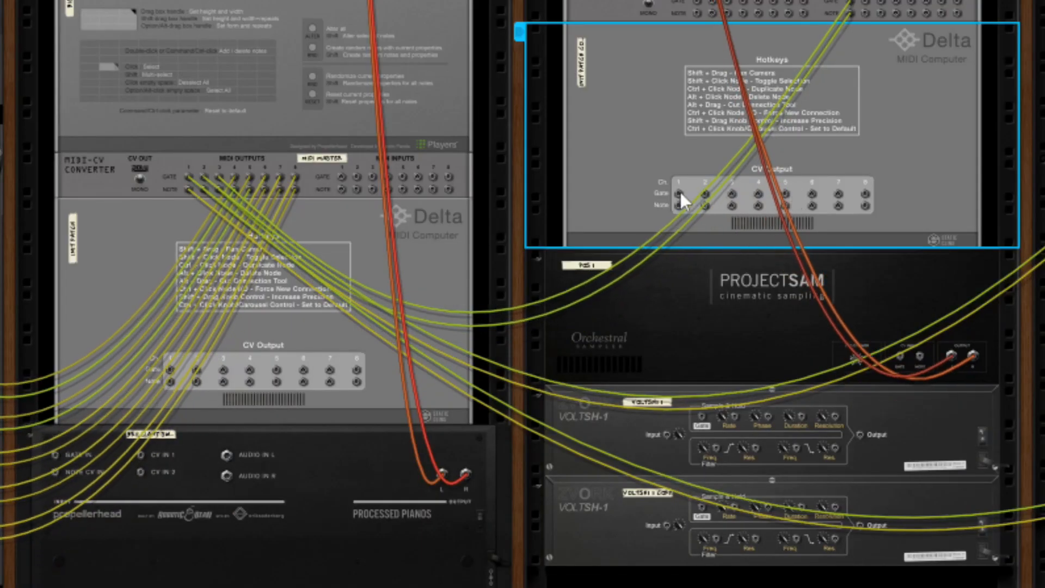
{"action": "left_click_drag", "start_coordinate": [678, 191], "coordinate": [668, 435]}
{"action": "left_click", "coordinate": [857, 430]}
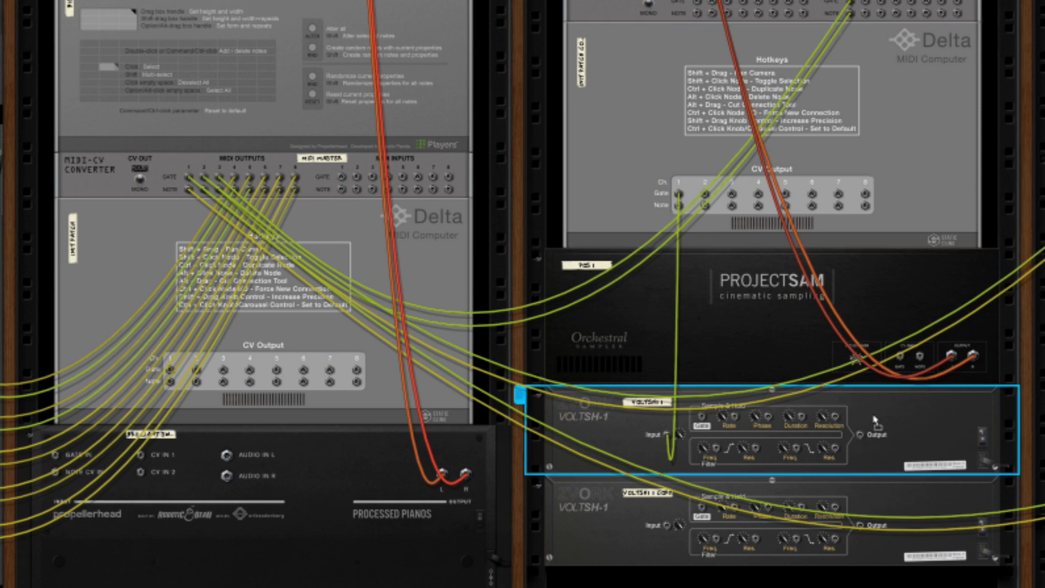
{"action": "left_click_drag", "start_coordinate": [860, 434], "coordinate": [901, 360]}
{"action": "left_click_drag", "start_coordinate": [678, 205], "coordinate": [667, 526]}
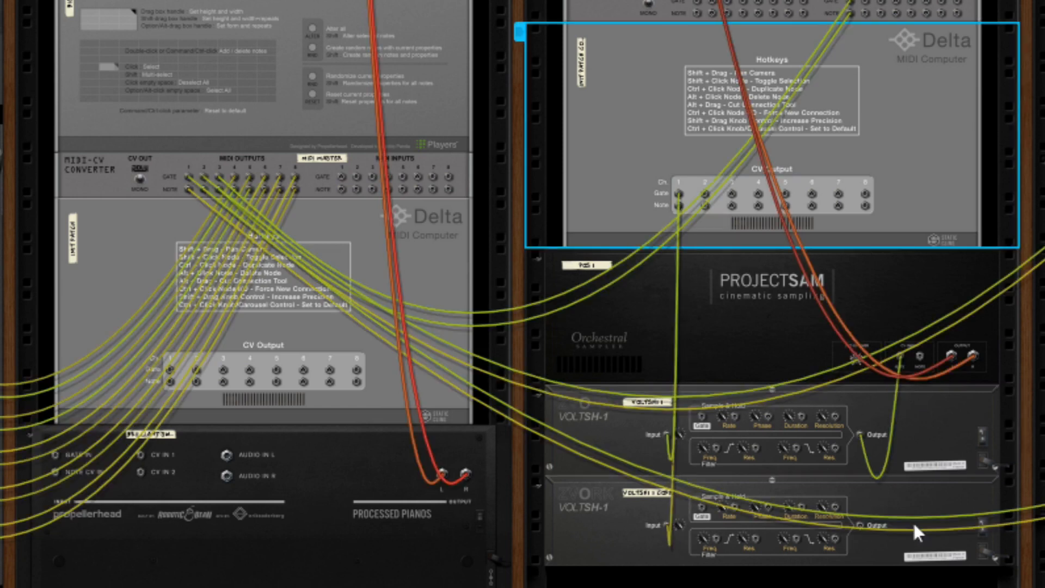
{"action": "left_click_drag", "start_coordinate": [860, 523], "coordinate": [919, 356]}
{"action": "key", "text": "Tab"}
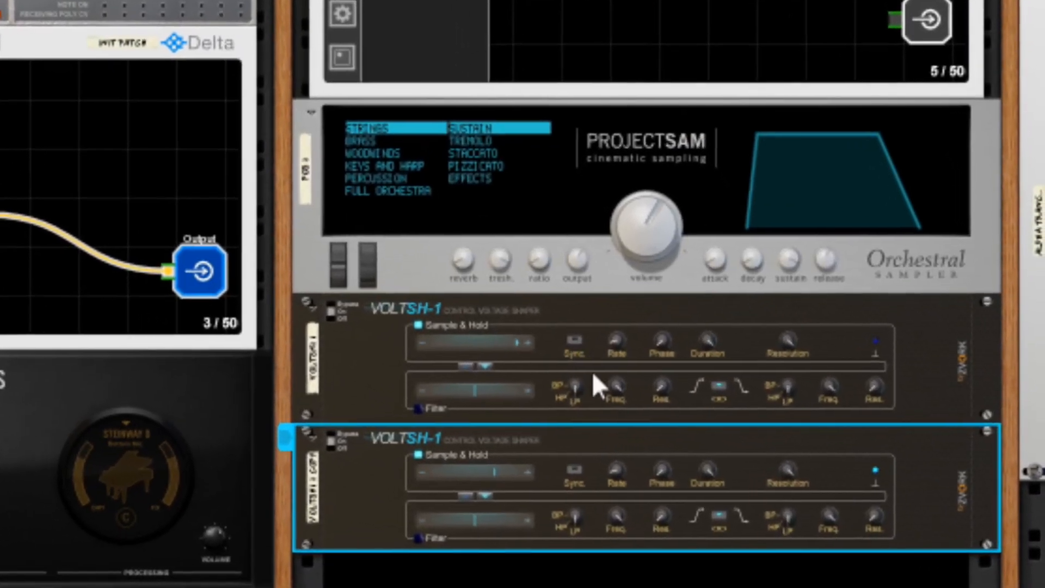
Enable Sync on both VoltSH-1 Sample & Hold sections and set their rates to 1/1.
{"action": "left_click", "coordinate": [598, 353]}
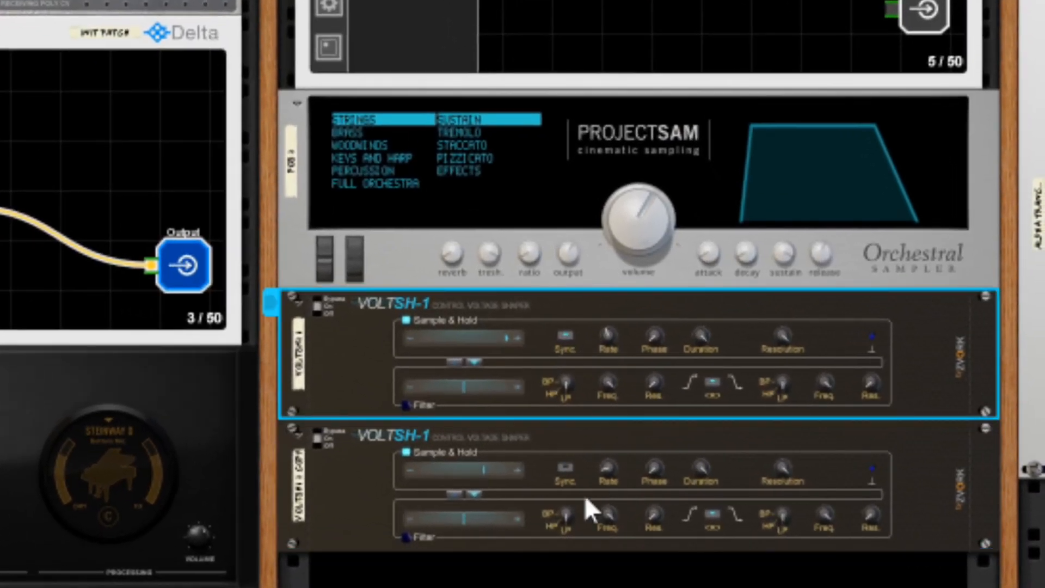
{"action": "left_click", "coordinate": [599, 476]}
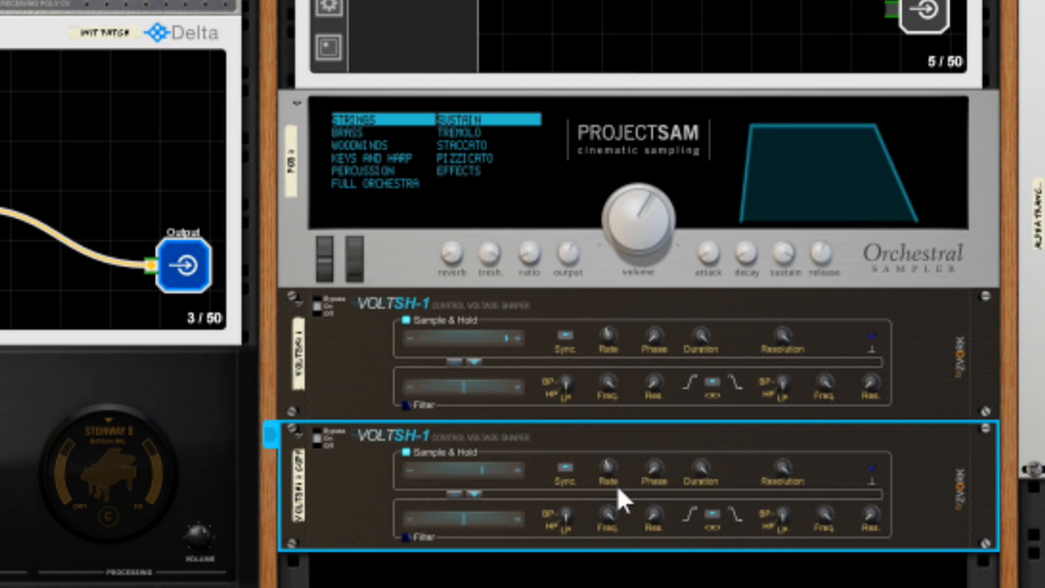
{"action": "left_click", "coordinate": [610, 334]}
{"action": "left_click_drag", "start_coordinate": [612, 334], "coordinate": [636, 243]}
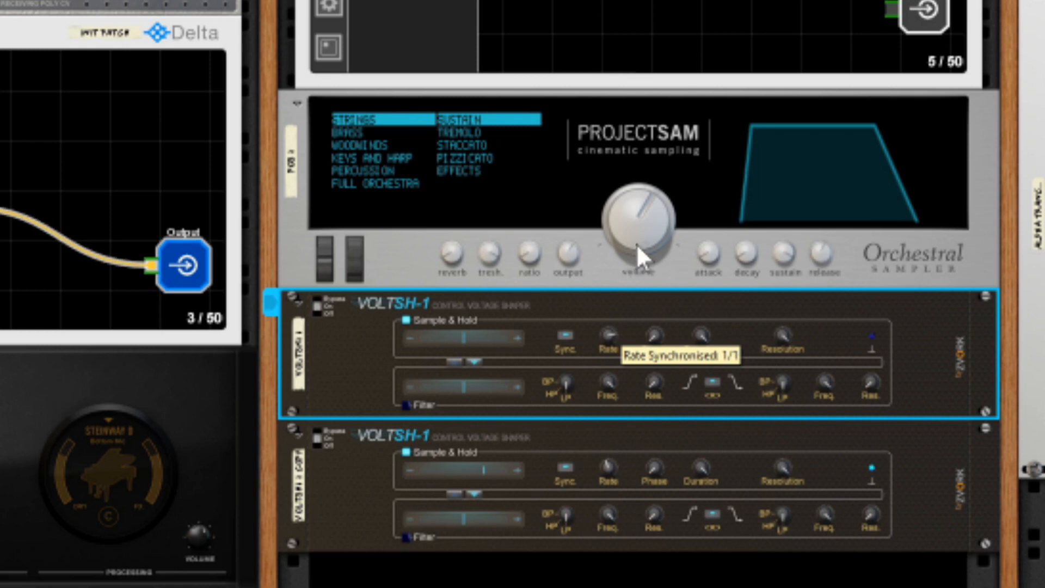
{"action": "left_click_drag", "start_coordinate": [608, 478], "coordinate": [630, 374]}
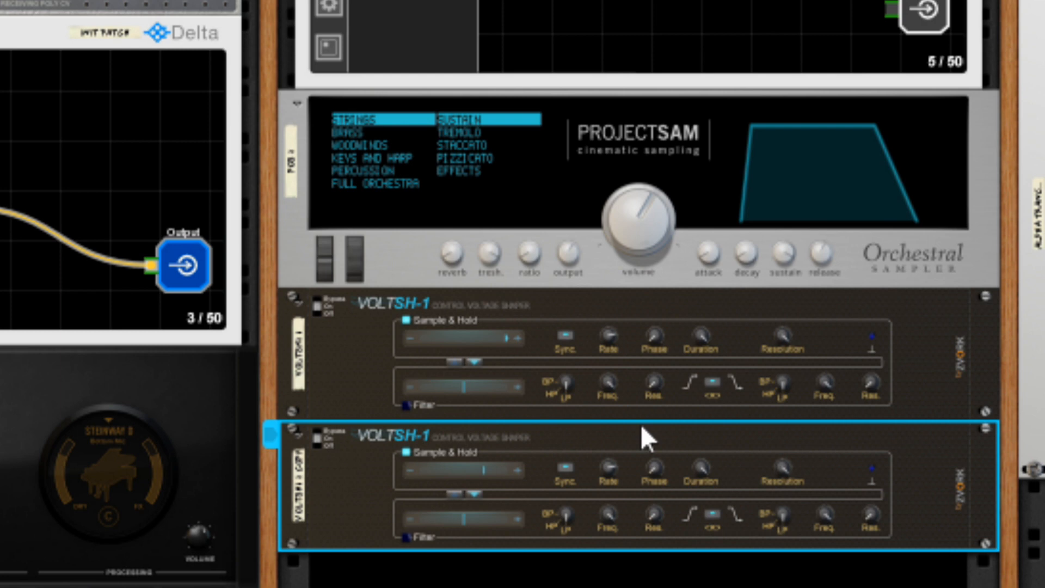
Lower the Sample & Hold duration slightly on both VoltSH-1 devices, to about 98% on the first.
{"action": "left_click", "coordinate": [701, 334]}
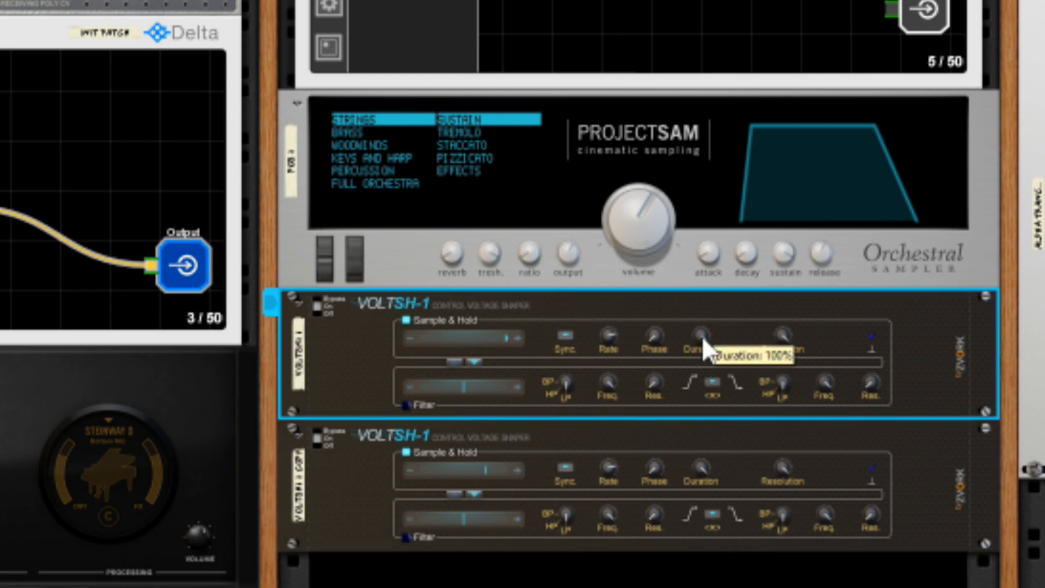
{"action": "left_click_drag", "start_coordinate": [701, 336], "coordinate": [701, 337]}
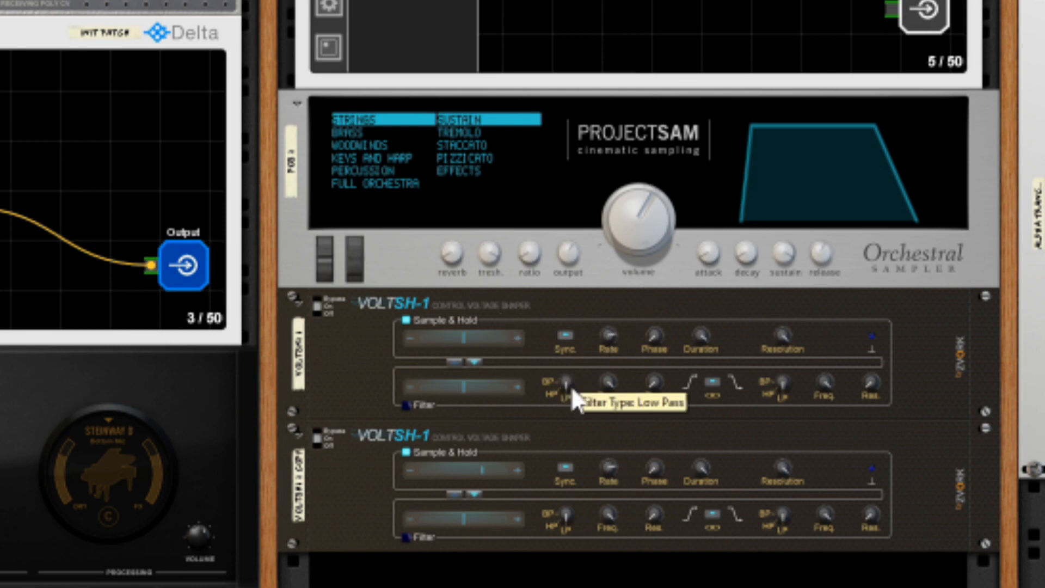
{"action": "left_click", "coordinate": [608, 337]}
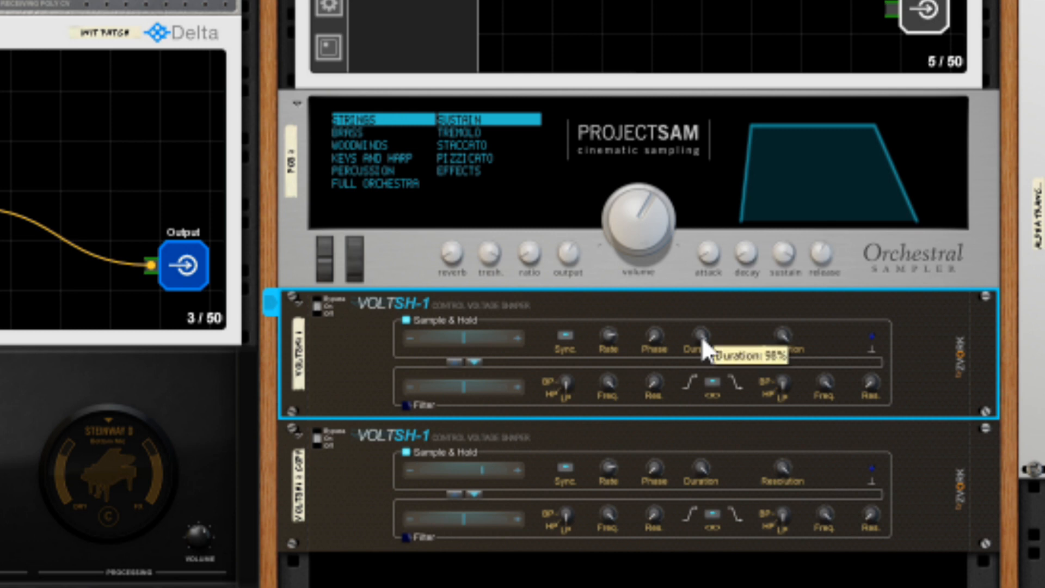
{"action": "left_click_drag", "start_coordinate": [701, 336], "coordinate": [704, 302]}
{"action": "left_click_drag", "start_coordinate": [700, 336], "coordinate": [701, 338]}
{"action": "left_click", "coordinate": [606, 466]}
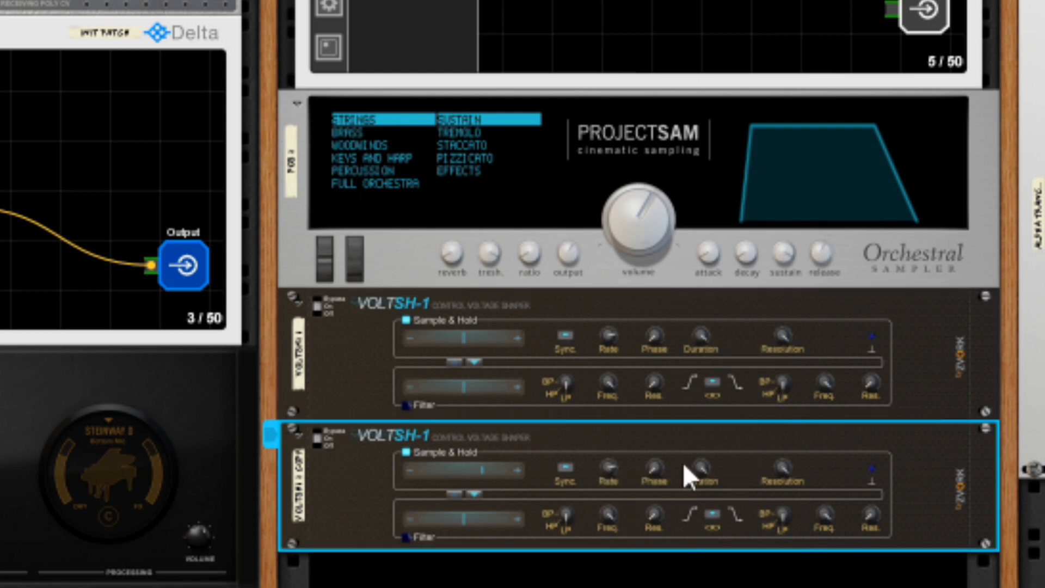
{"action": "mouse_move", "coordinate": [698, 463]}
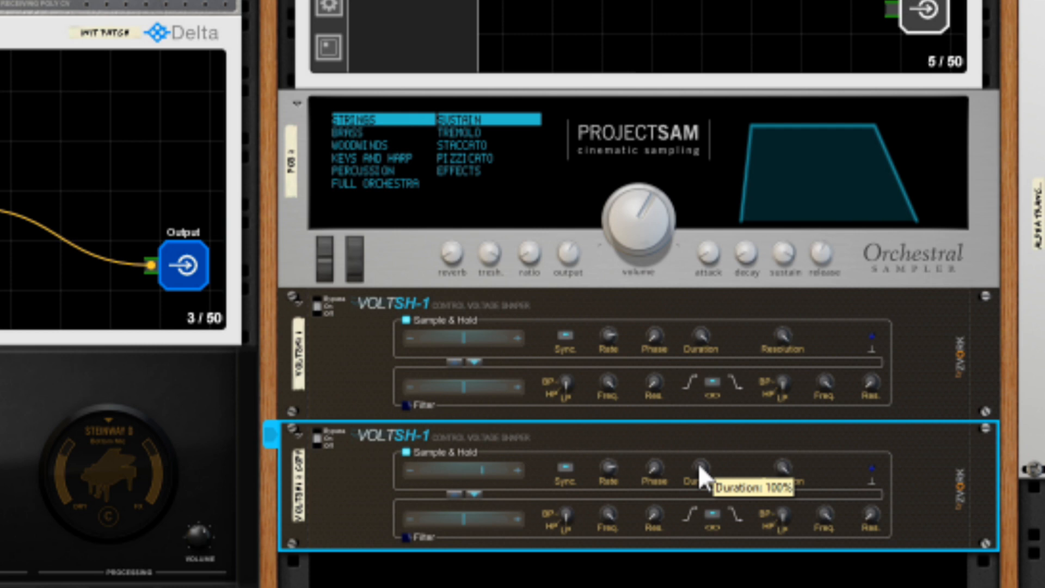
{"action": "left_click_drag", "start_coordinate": [697, 462], "coordinate": [697, 465]}
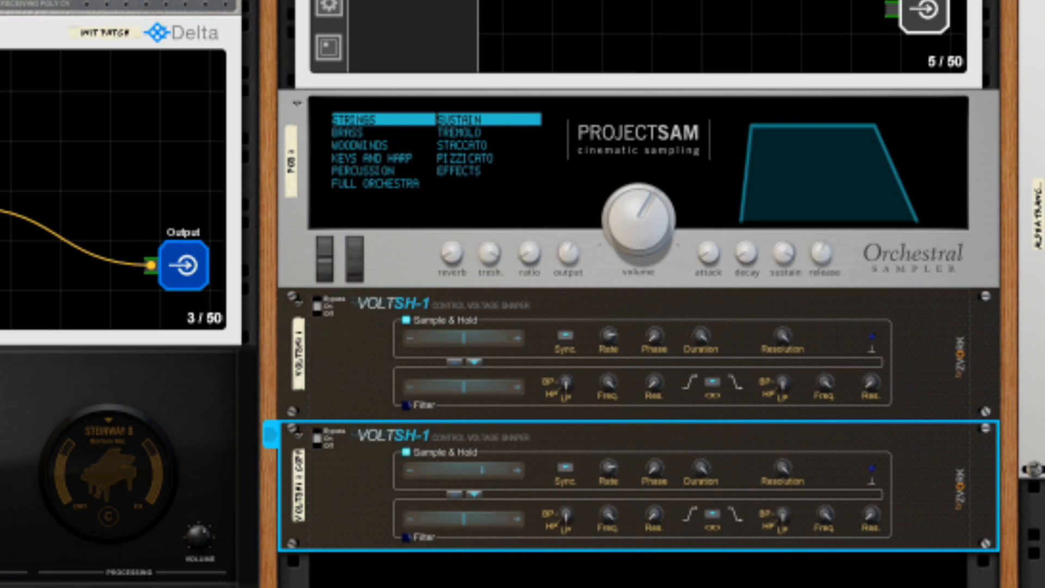
Set the orchestral Delta's If note threshold to E1 (40) while auditioning, and lower the POS 1 channel level to about -7.6 dB.
{"action": "left_click", "coordinate": [209, 5]}
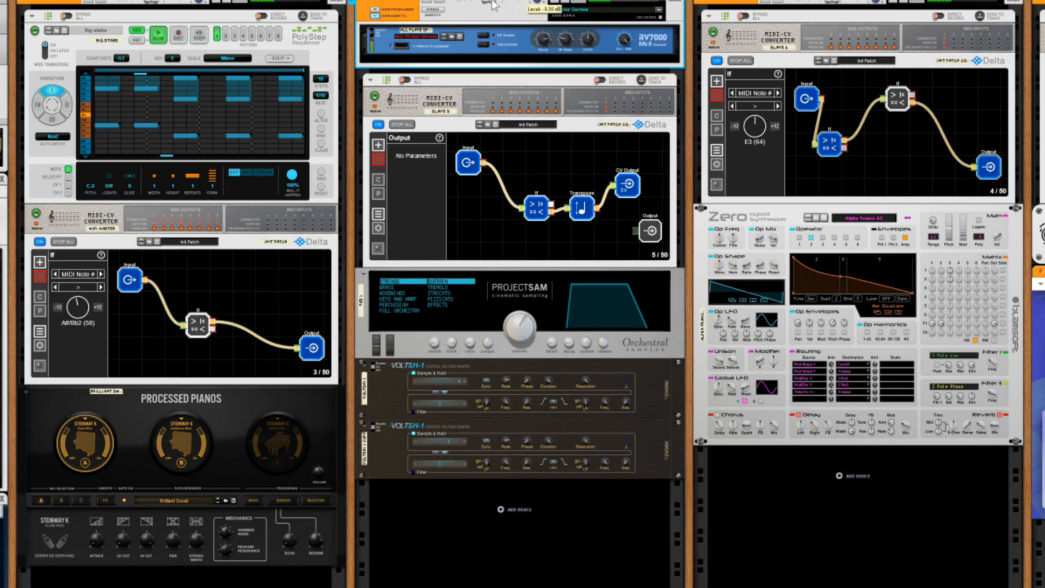
{"action": "left_click", "coordinate": [165, 70]}
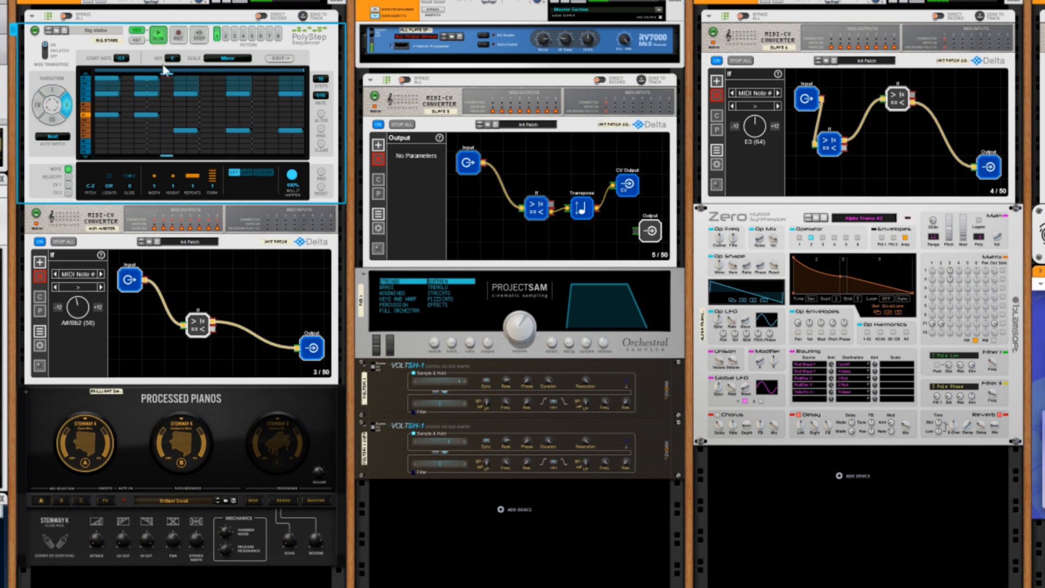
{"action": "key", "text": "space"}
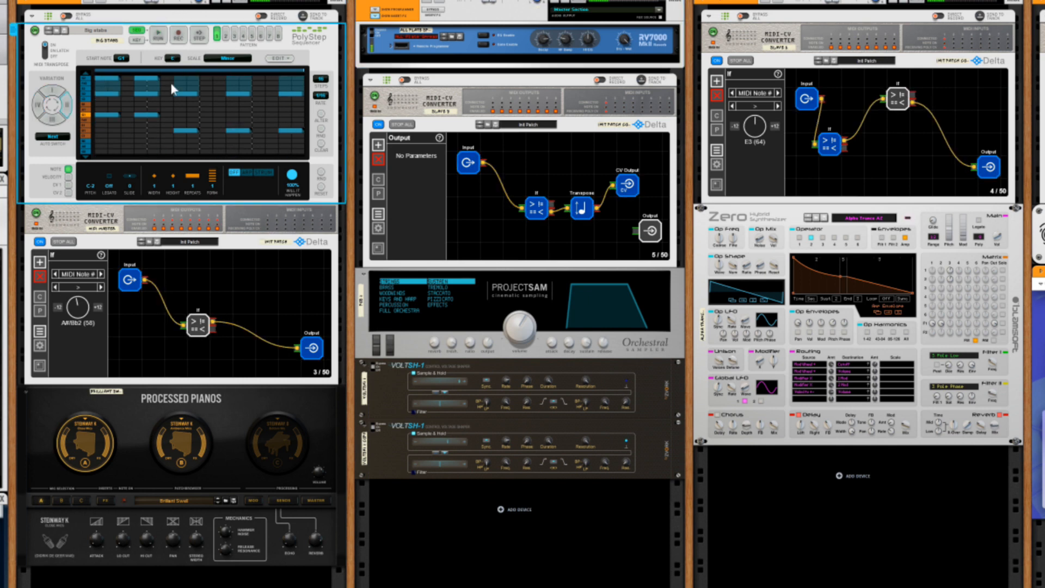
{"action": "left_click", "coordinate": [536, 208]}
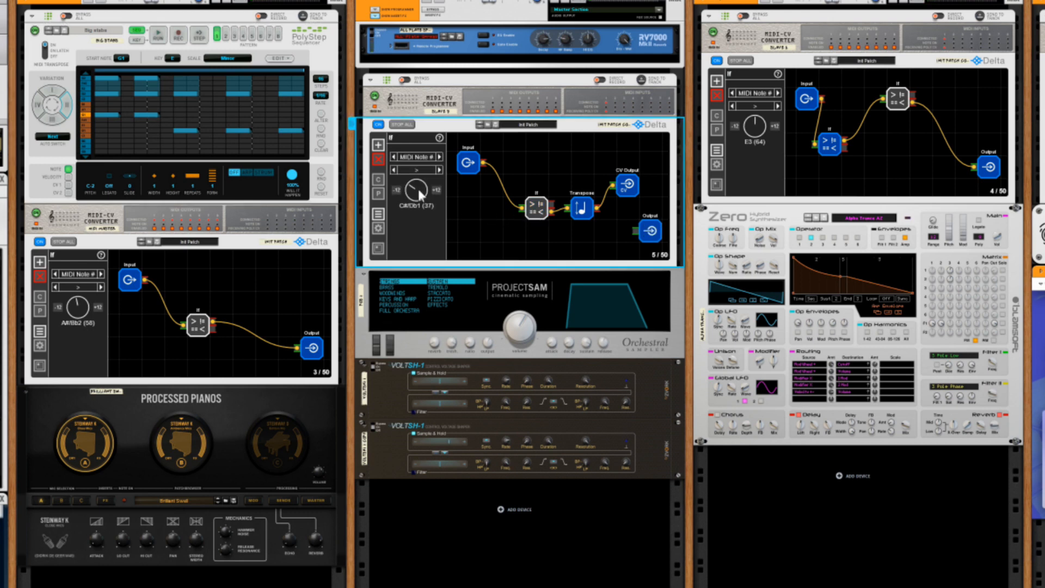
{"action": "left_click_drag", "start_coordinate": [419, 187], "coordinate": [418, 186]}
{"action": "left_click", "coordinate": [158, 36]}
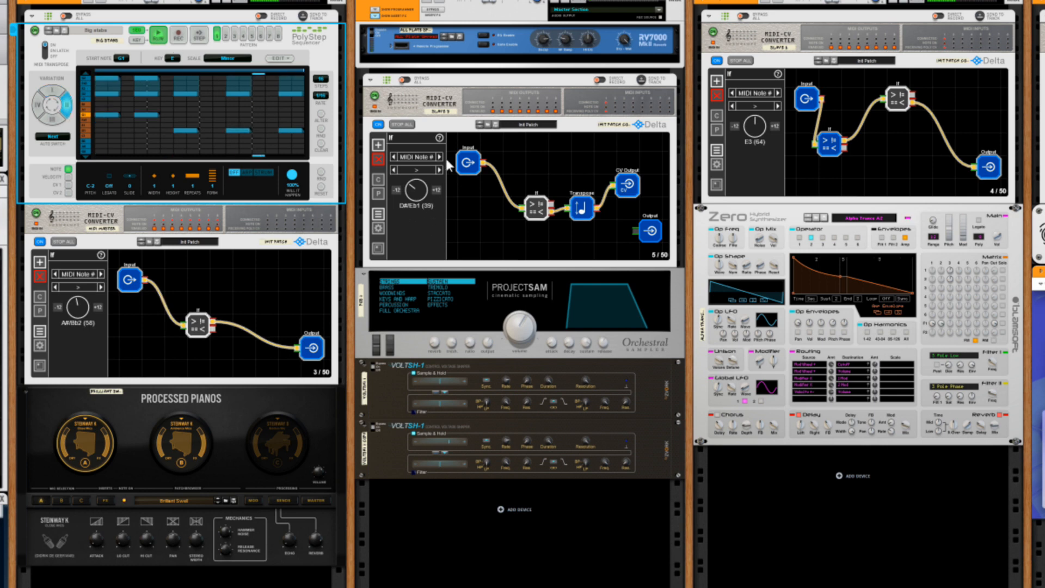
{"action": "left_click", "coordinate": [494, 5]}
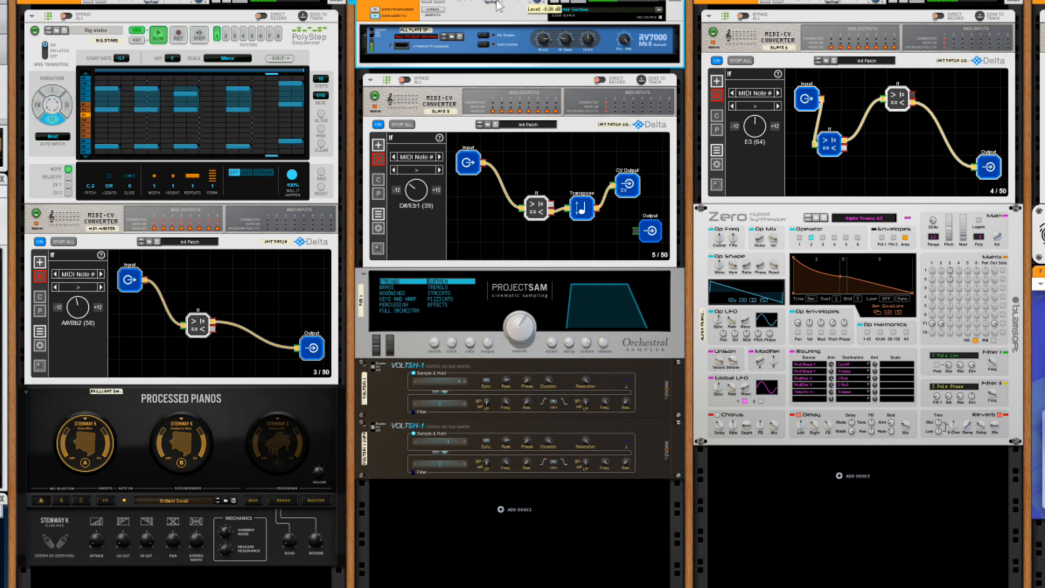
{"action": "left_click_drag", "start_coordinate": [423, 189], "coordinate": [423, 187]}
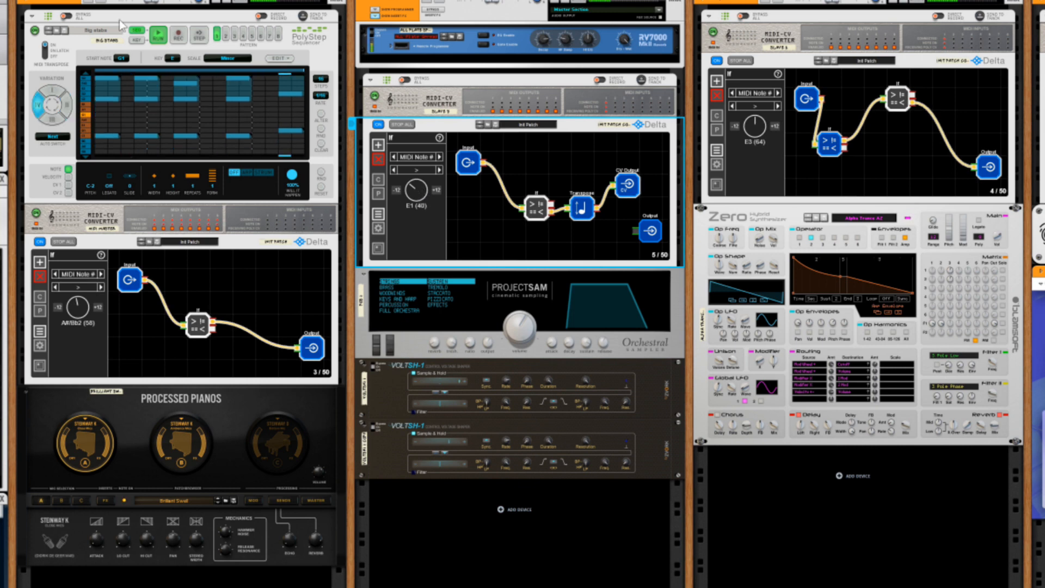
{"action": "left_click", "coordinate": [158, 36]}
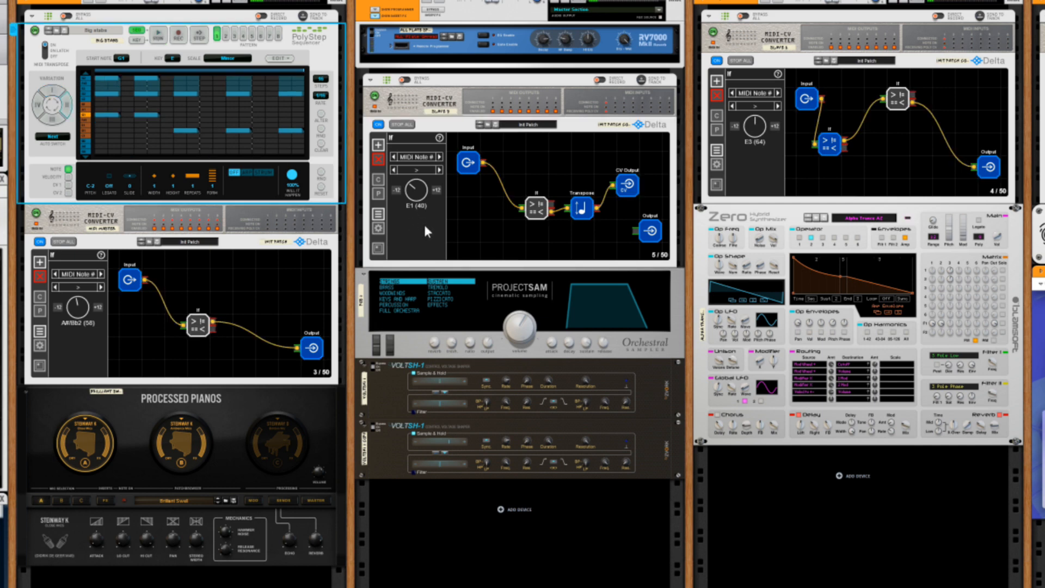
{"action": "left_click", "coordinate": [493, 3]}
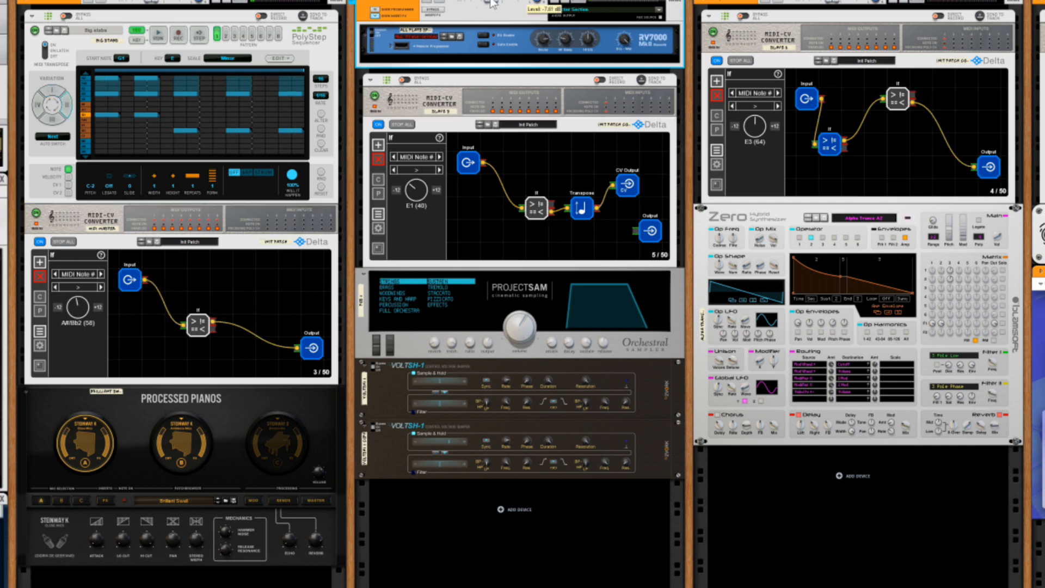
Create a parallel channel for POS 1 and add an Alligator Triple Filtered Gate to its insert effects.
{"action": "right_click", "coordinate": [457, 13]}
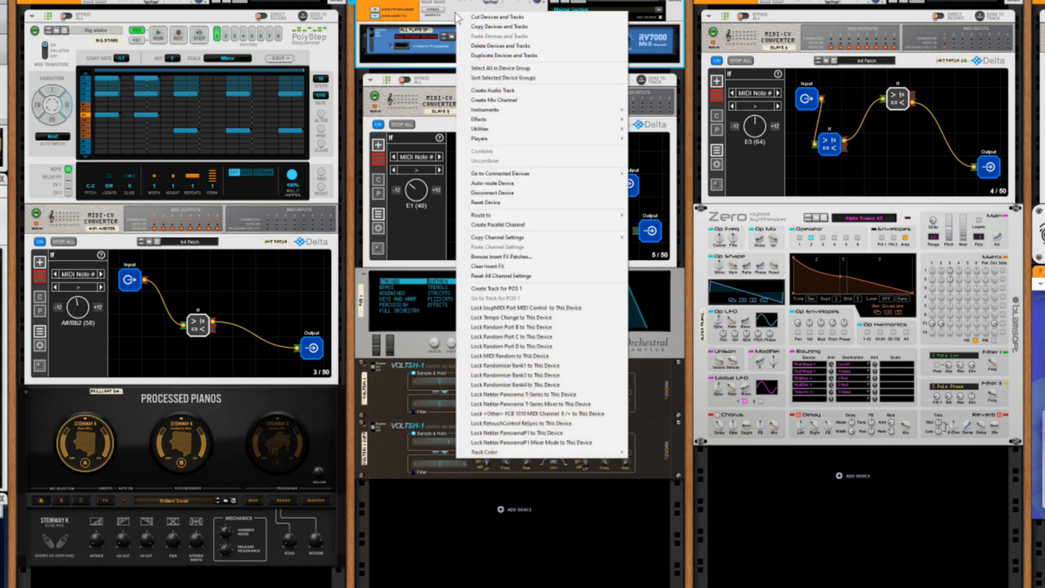
{"action": "left_click", "coordinate": [498, 224]}
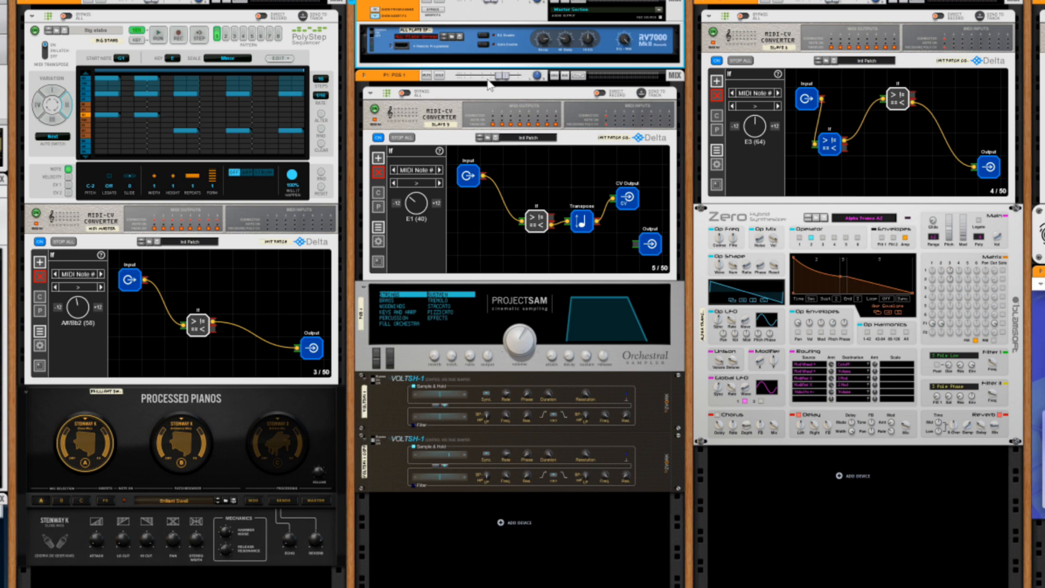
{"action": "left_click", "coordinate": [364, 76]}
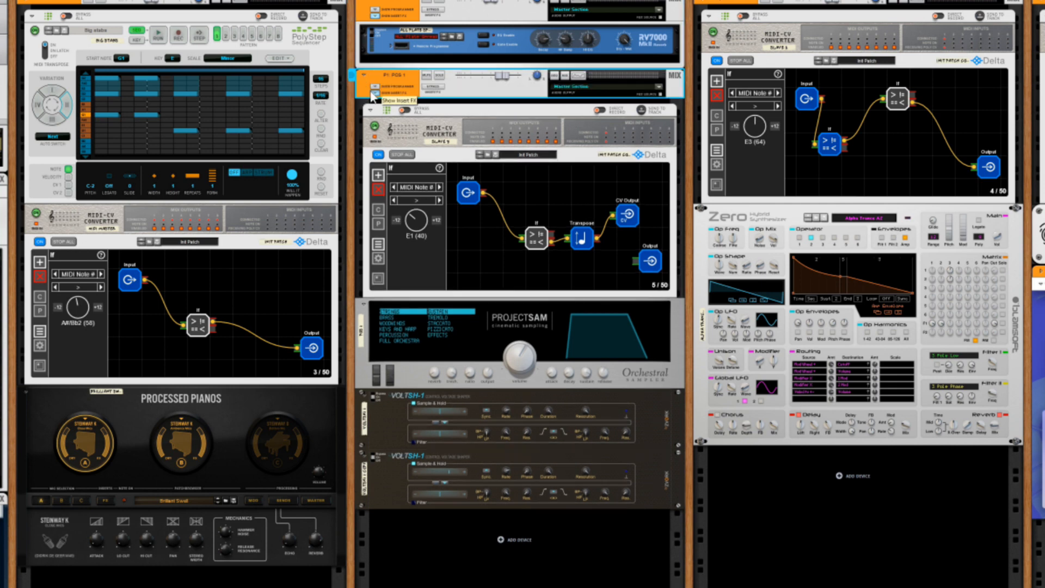
{"action": "left_click", "coordinate": [375, 92]}
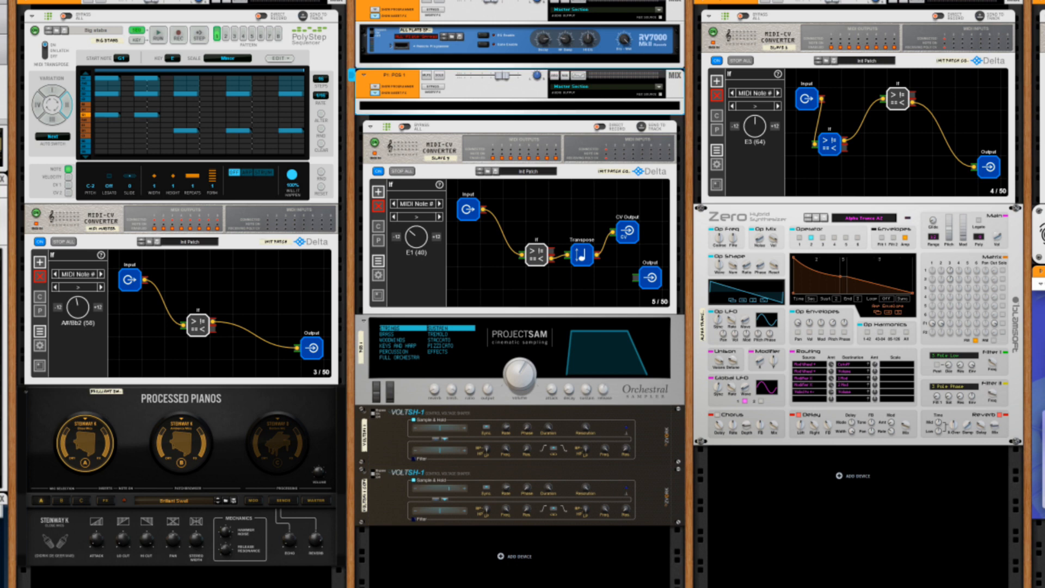
{"action": "left_click_drag", "start_coordinate": [1, 108], "coordinate": [456, 105]}
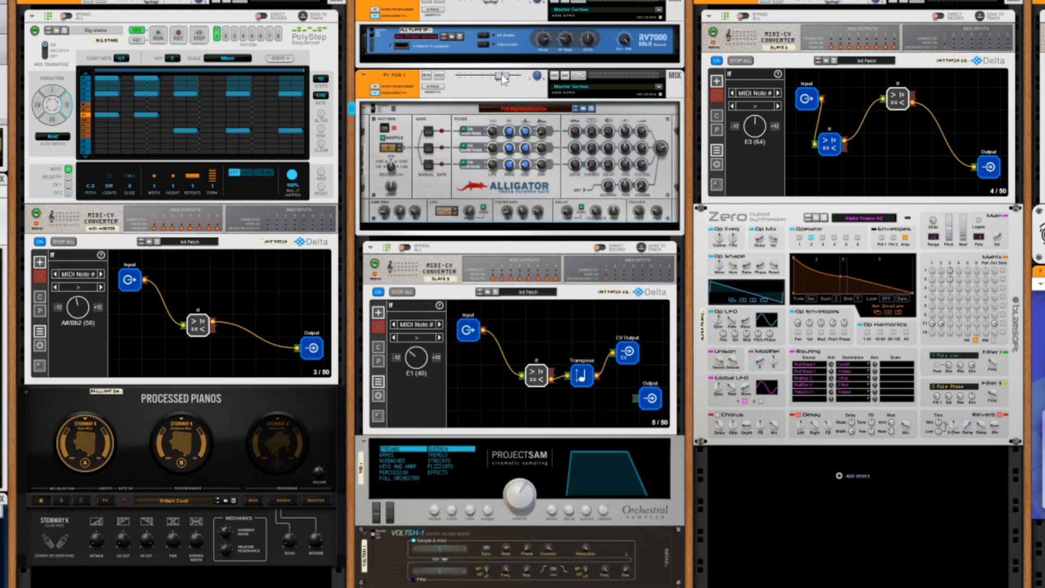
Lower the parallel Alligator channel's level and balance it against POS 1 during playback, soloing the parallel channel temporarily.
{"action": "left_click_drag", "start_coordinate": [503, 79], "coordinate": [493, 79]}
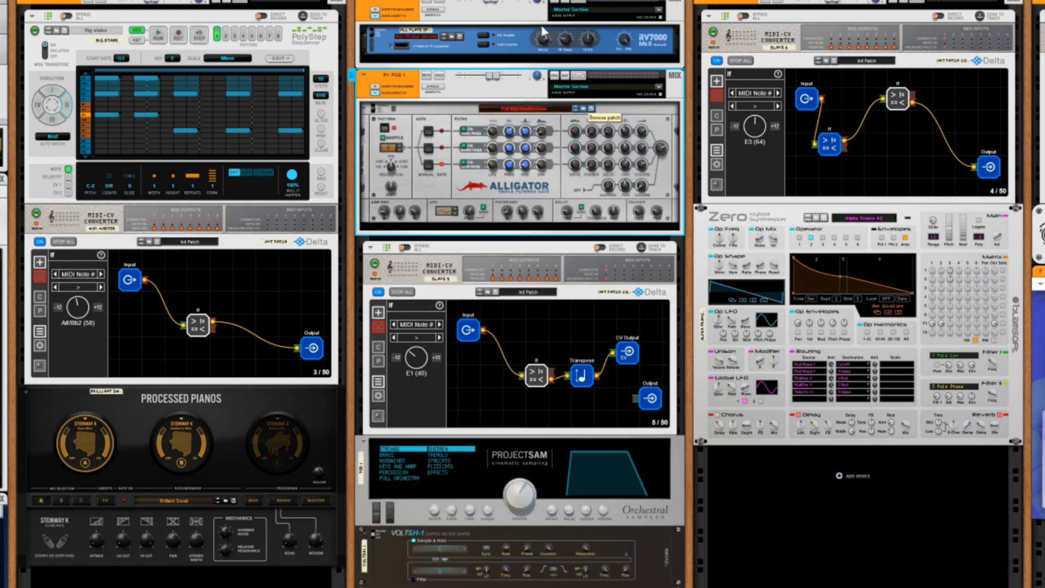
{"action": "left_click", "coordinate": [494, 4]}
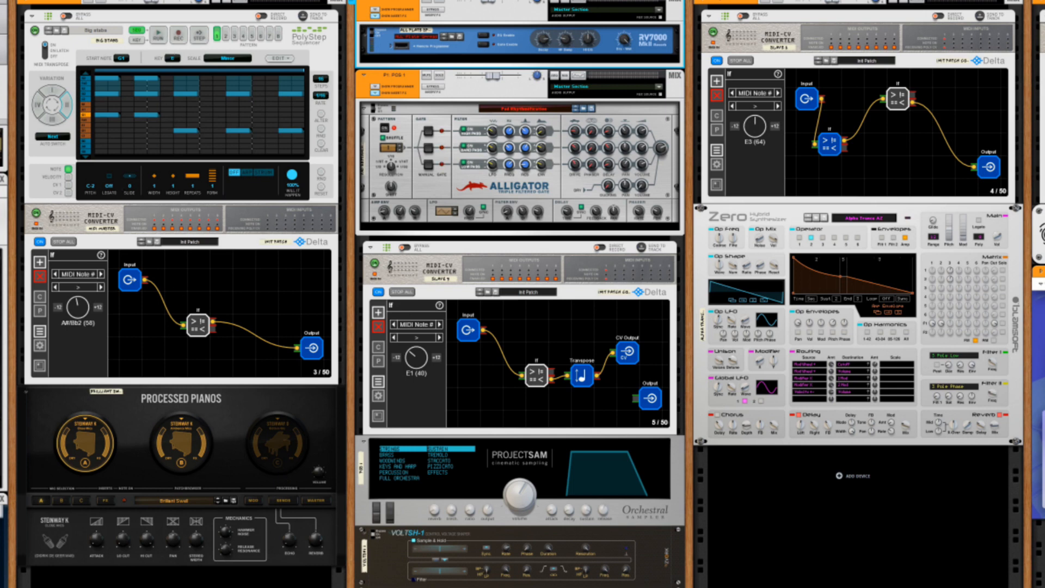
{"action": "key", "text": "space"}
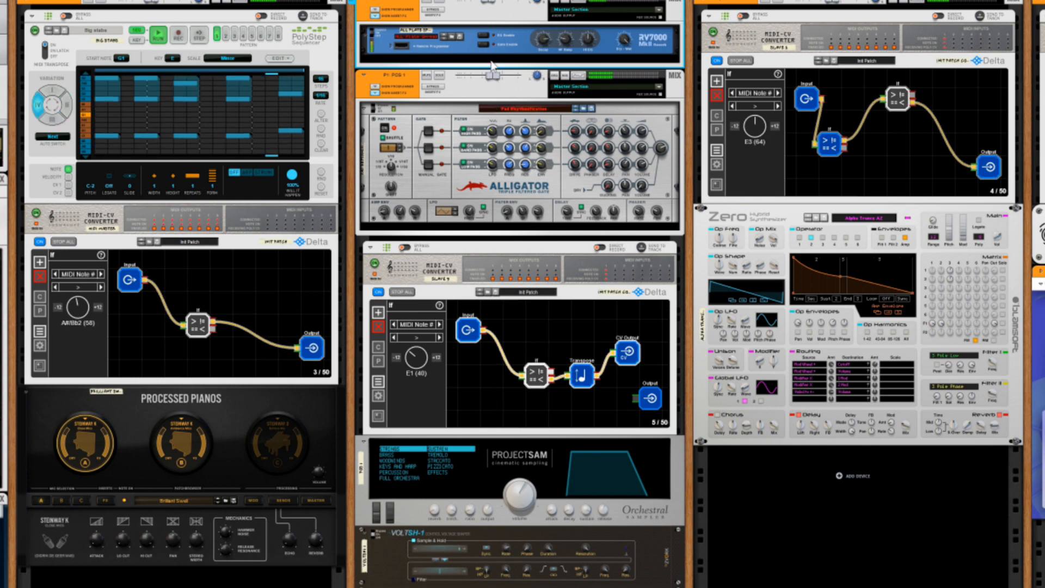
{"action": "left_click", "coordinate": [439, 77]}
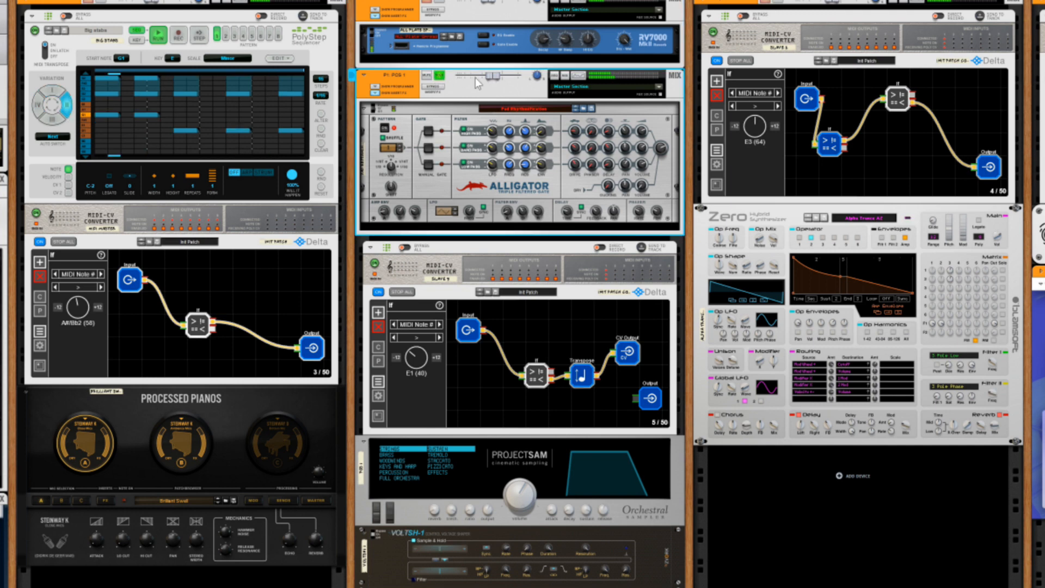
{"action": "left_click", "coordinate": [491, 4]}
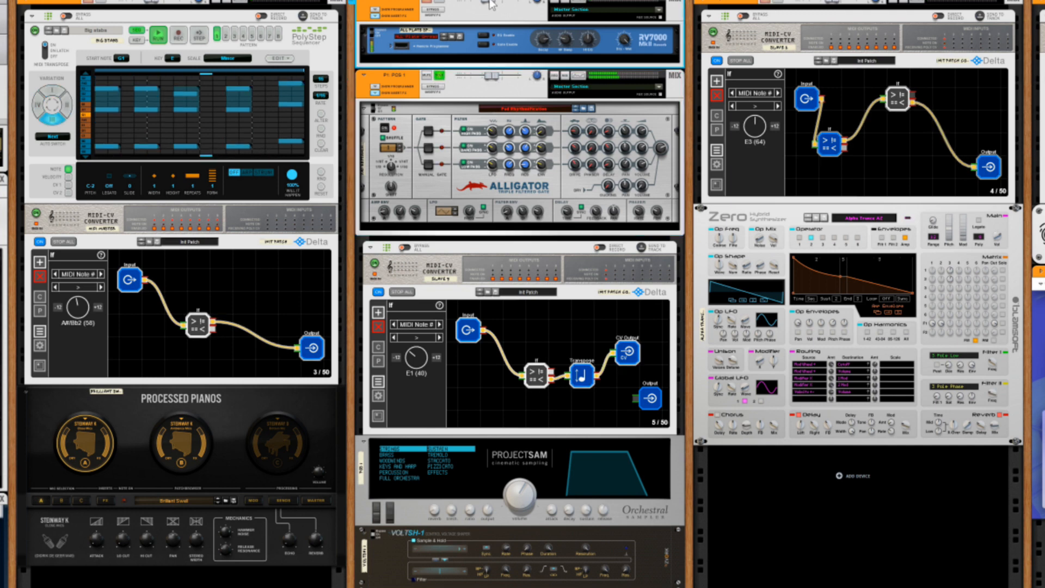
{"action": "left_click", "coordinate": [493, 78]}
{"action": "scroll", "coordinate": [493, 77], "scroll_direction": "down", "scroll_amount": 2}
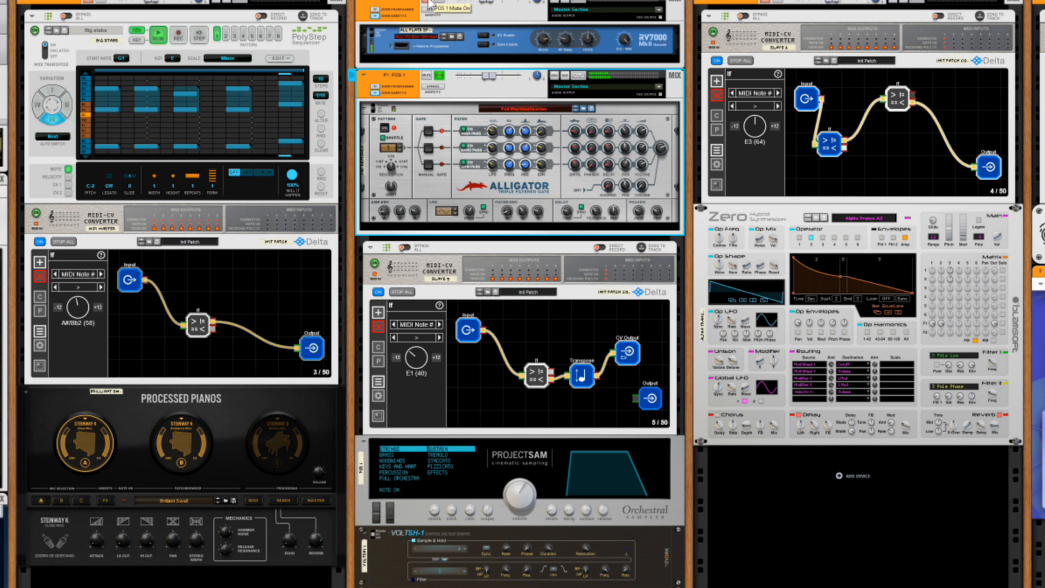
{"action": "left_click", "coordinate": [440, 75]}
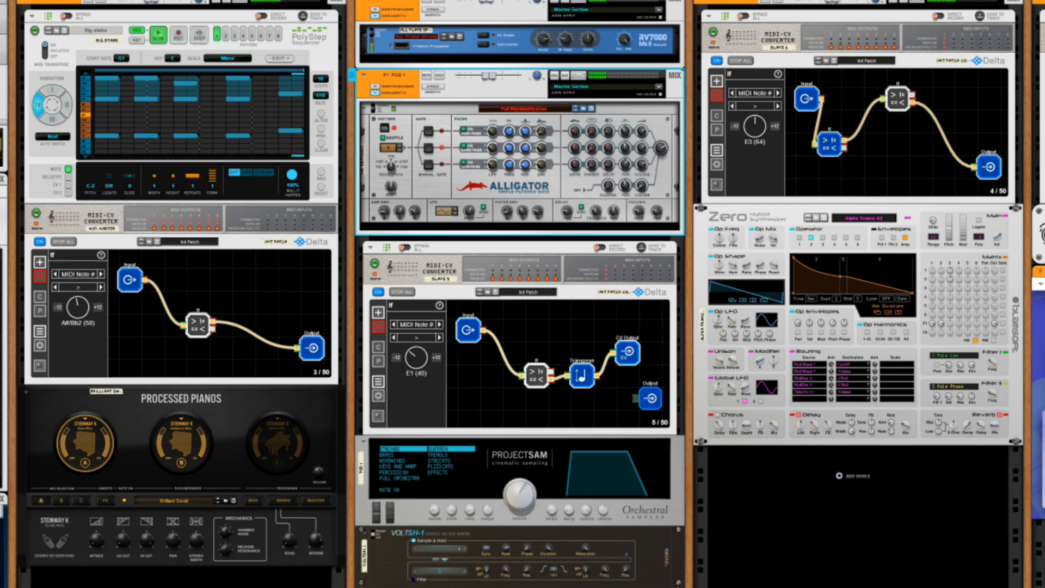
{"action": "key", "text": "space"}
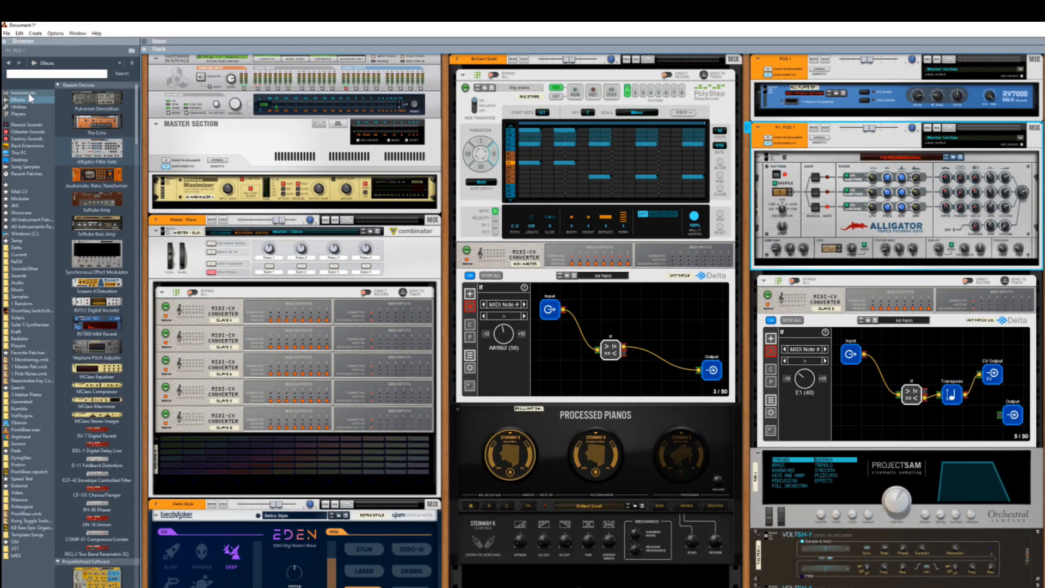
Add a Hydronexus instrument from the browser and place it with its mixer channel in a new rack column.
{"action": "left_click", "coordinate": [28, 93]}
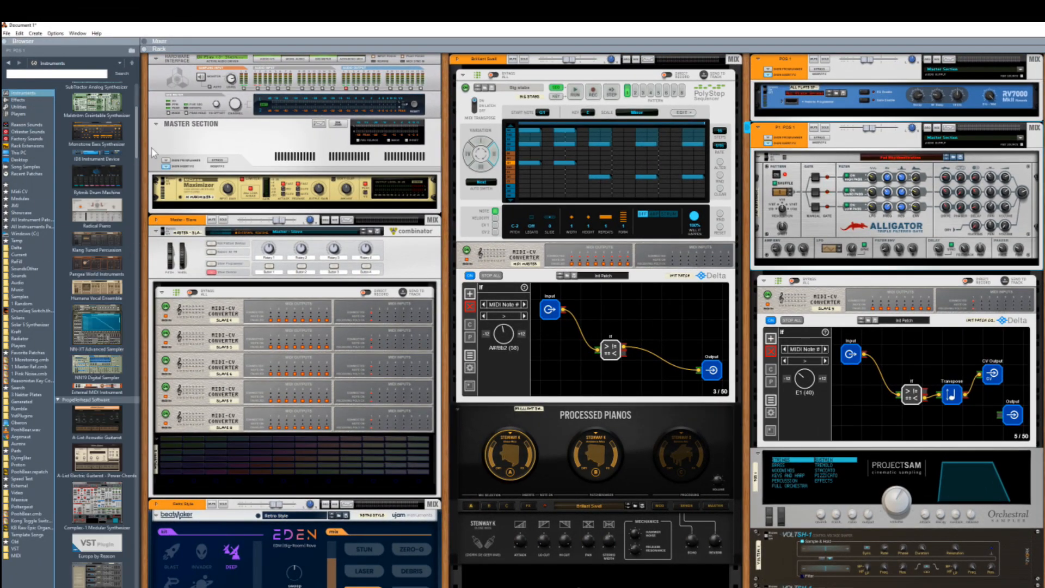
{"action": "left_click_drag", "start_coordinate": [139, 145], "coordinate": [152, 294]}
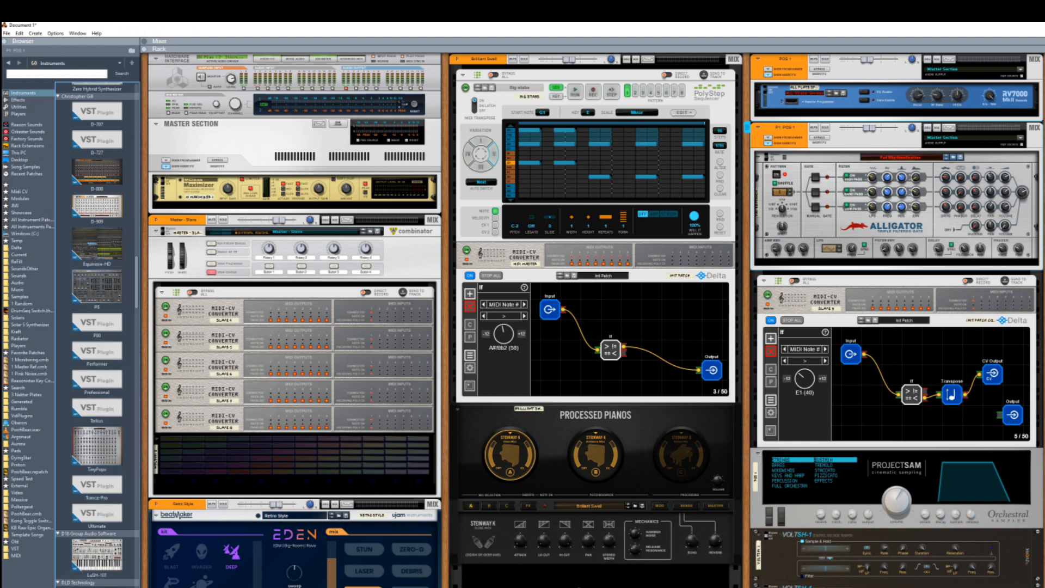
{"action": "left_click_drag", "start_coordinate": [97, 555], "coordinate": [595, 564]}
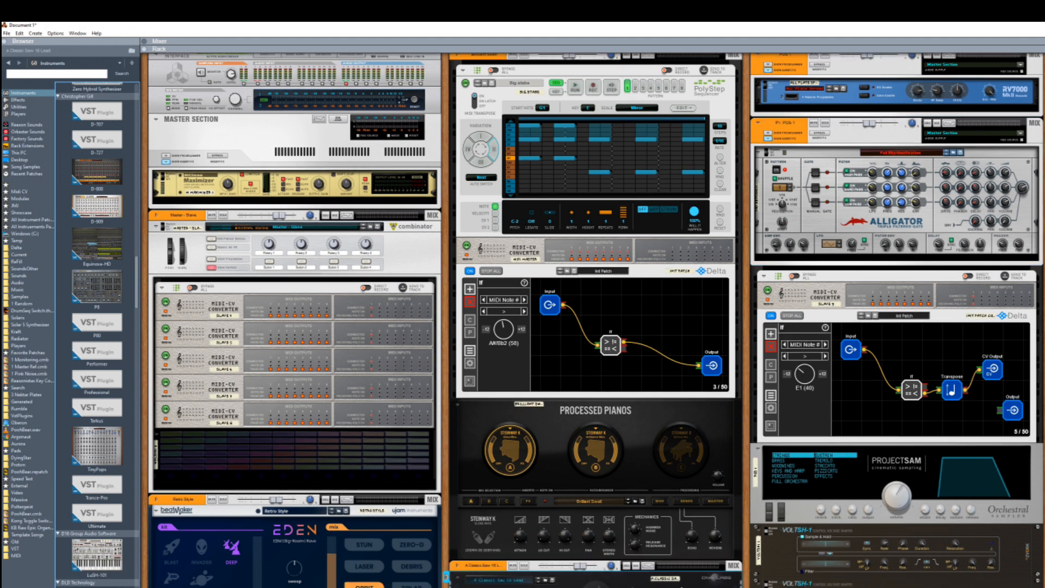
{"action": "left_click_drag", "start_coordinate": [720, 578], "coordinate": [745, 552]}
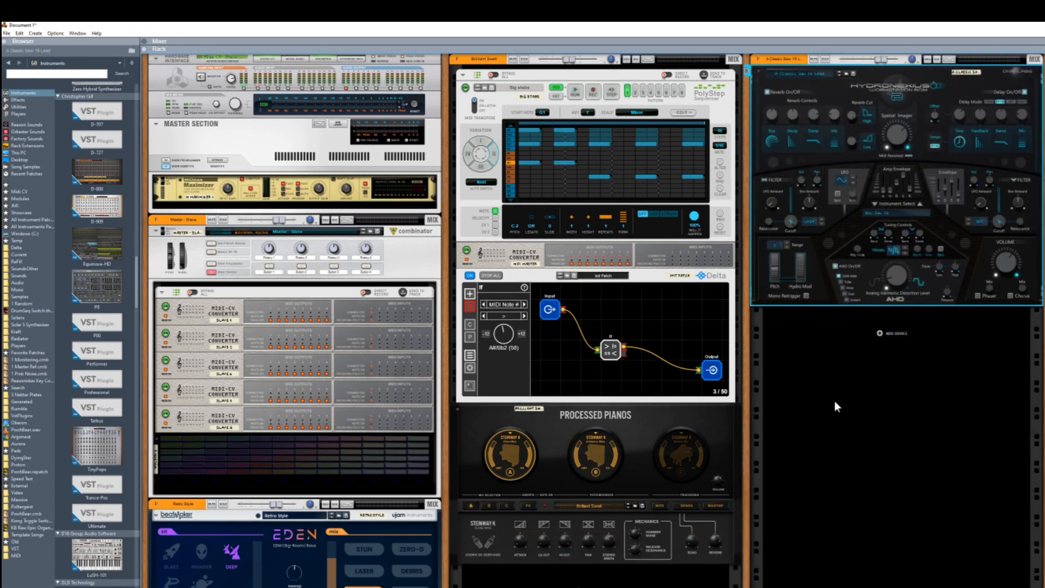
Place a slave MIDI-CV Converter above Hydronexus and copy the piano's Delta between the two devices.
{"action": "left_click_drag", "start_coordinate": [231, 309], "coordinate": [798, 71]}
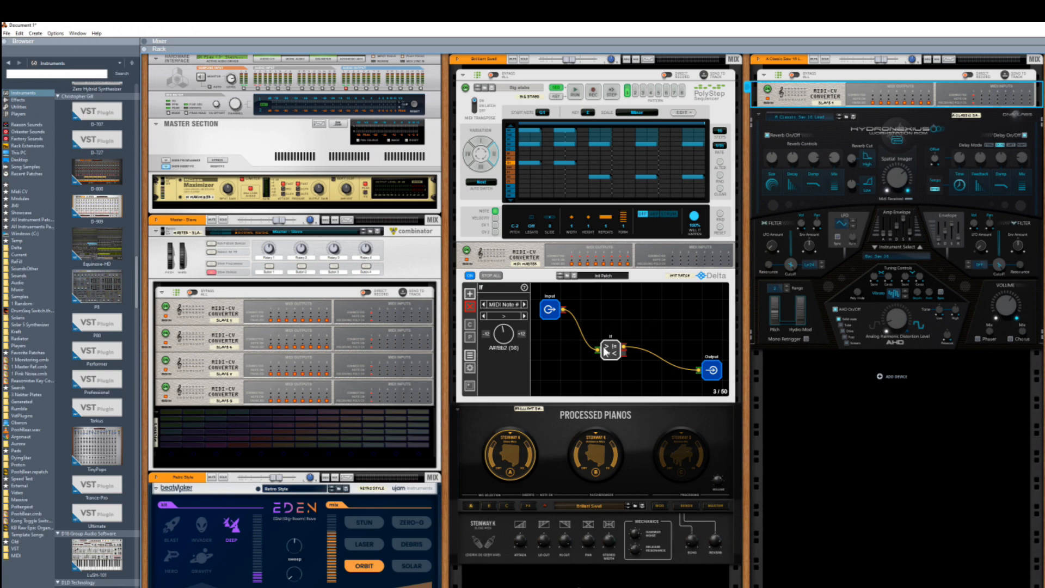
{"action": "mouse_move", "coordinate": [654, 280]}
{"action": "left_mouse_down"}
{"action": "mouse_move", "coordinate": [784, 196]}
{"action": "mouse_move", "coordinate": [854, 112]}
{"action": "left_mouse_up"}
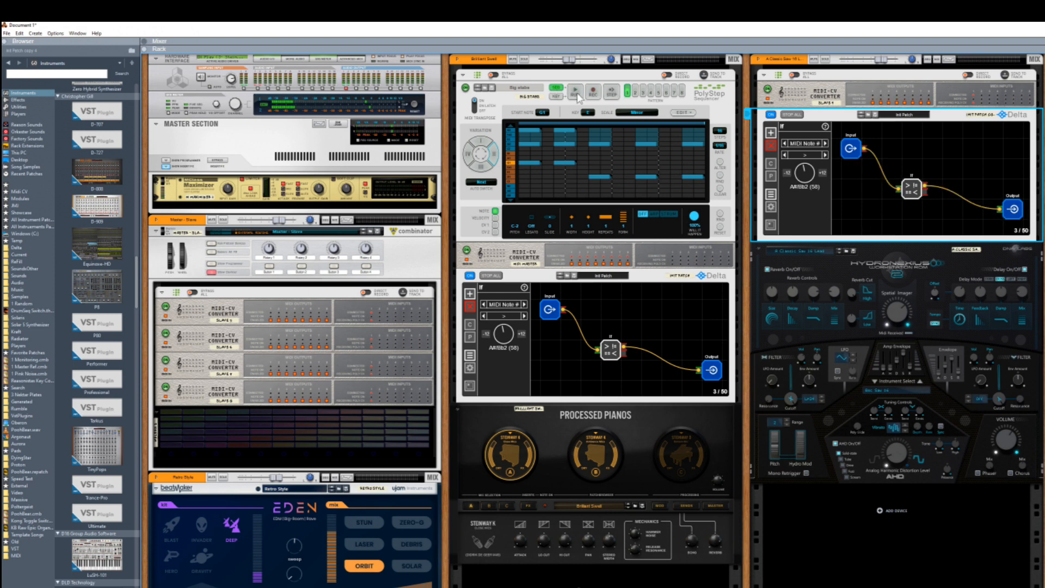
Run the PolyStep sequence and lower the Hydronexus mixer channel level to balance it with the other instruments.
{"action": "left_click_drag", "start_coordinate": [881, 60], "coordinate": [873, 61]}
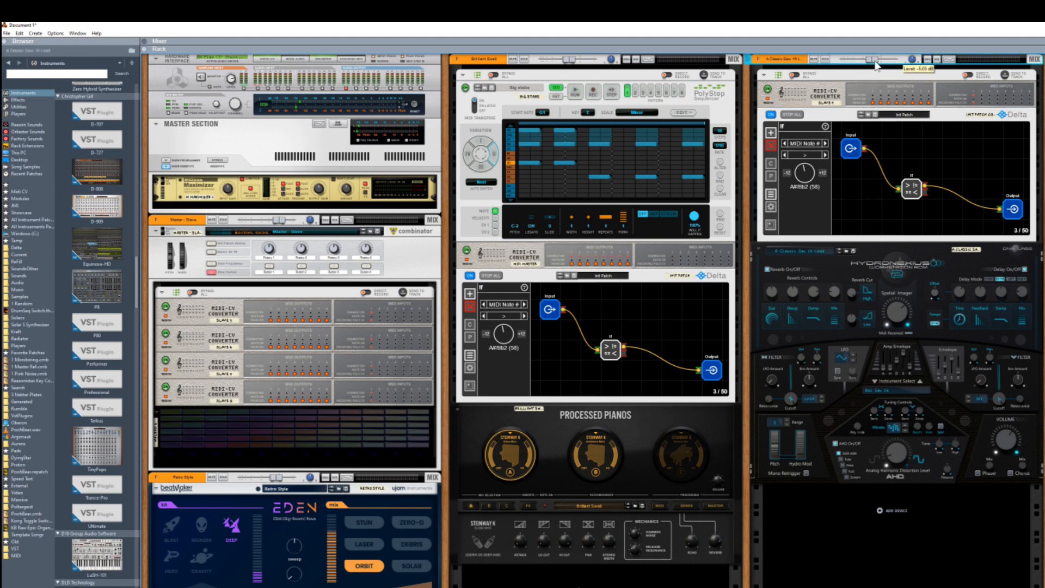
{"action": "left_click", "coordinate": [575, 92]}
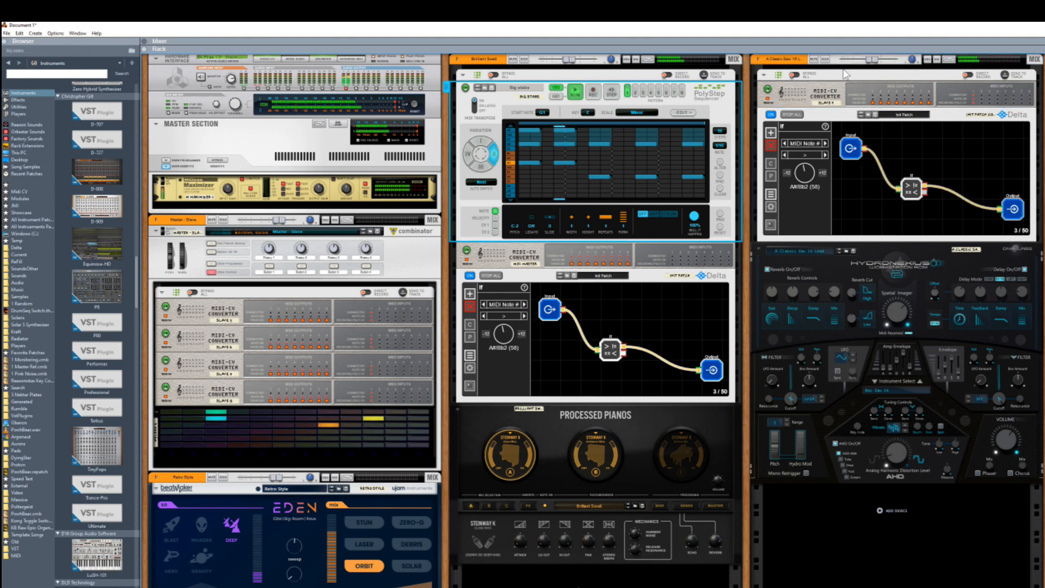
{"action": "left_click", "coordinate": [875, 64]}
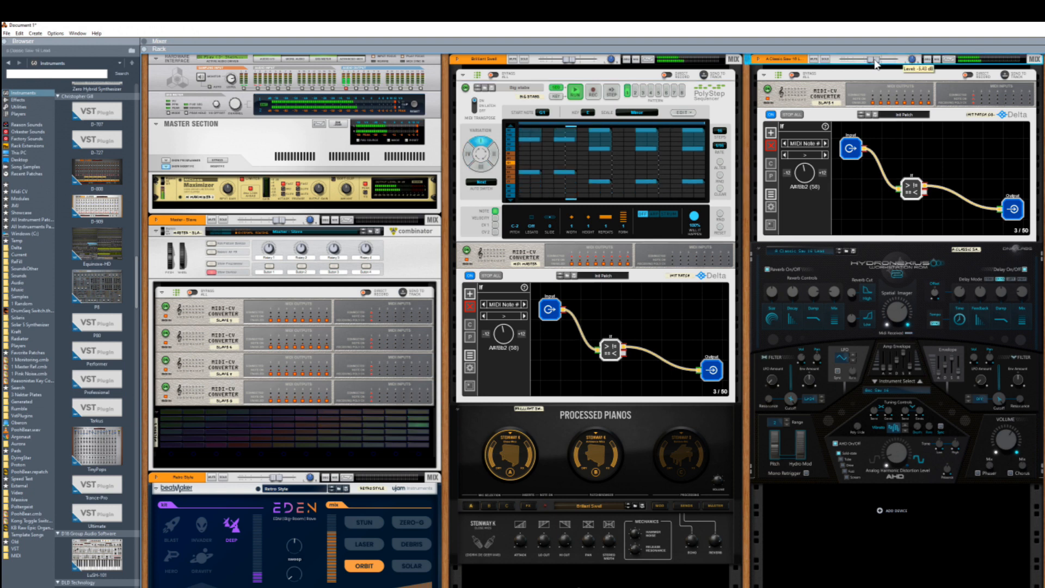
Set the If note threshold to A2 (57) in the Hydronexus Delta and G#/Ab2 (56) in the piano Delta, and adjust the piano channel level.
{"action": "left_click", "coordinate": [804, 175]}
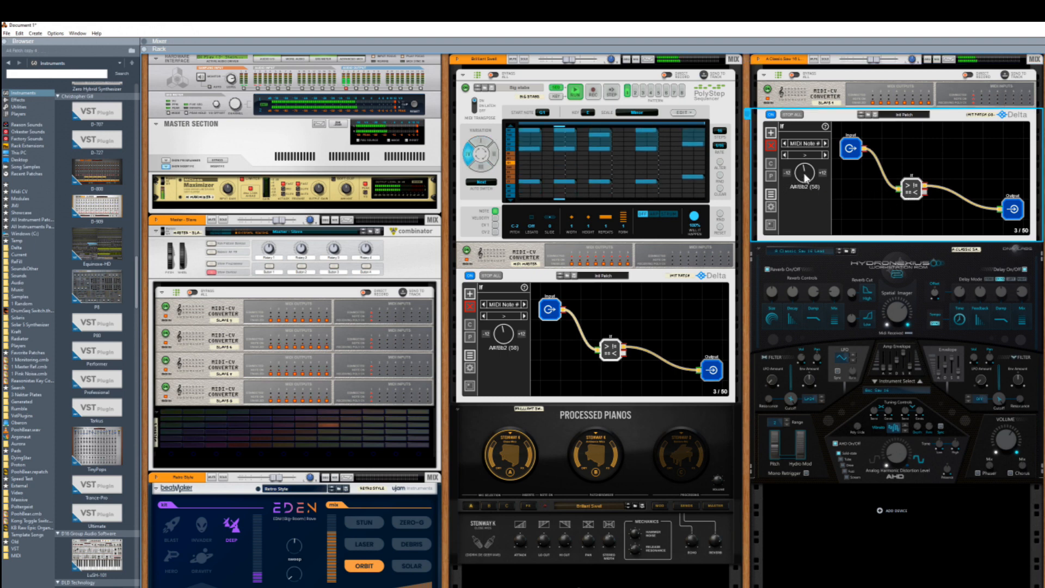
{"action": "left_click", "coordinate": [585, 192]}
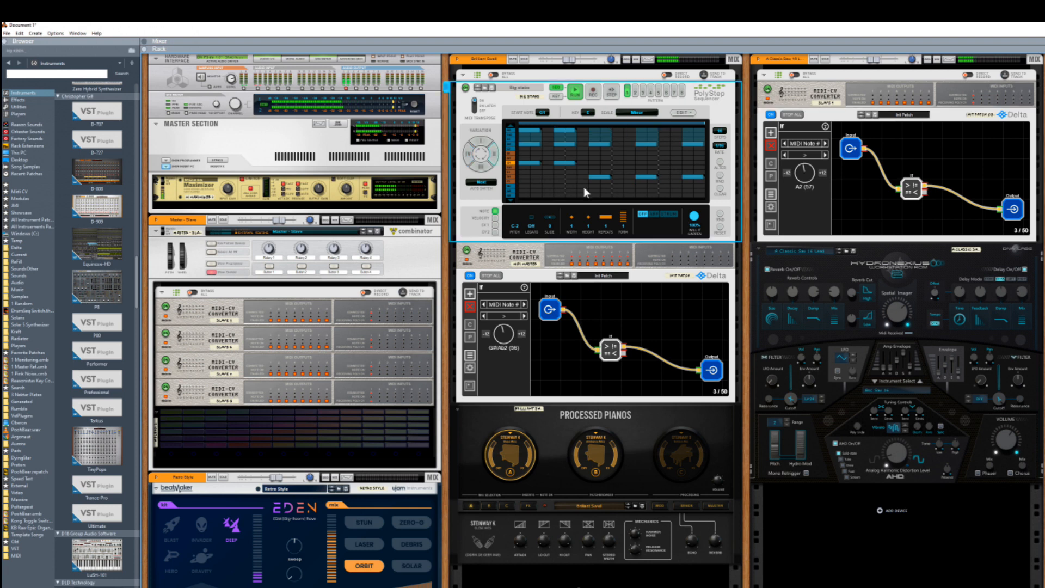
{"action": "left_click", "coordinate": [571, 61]}
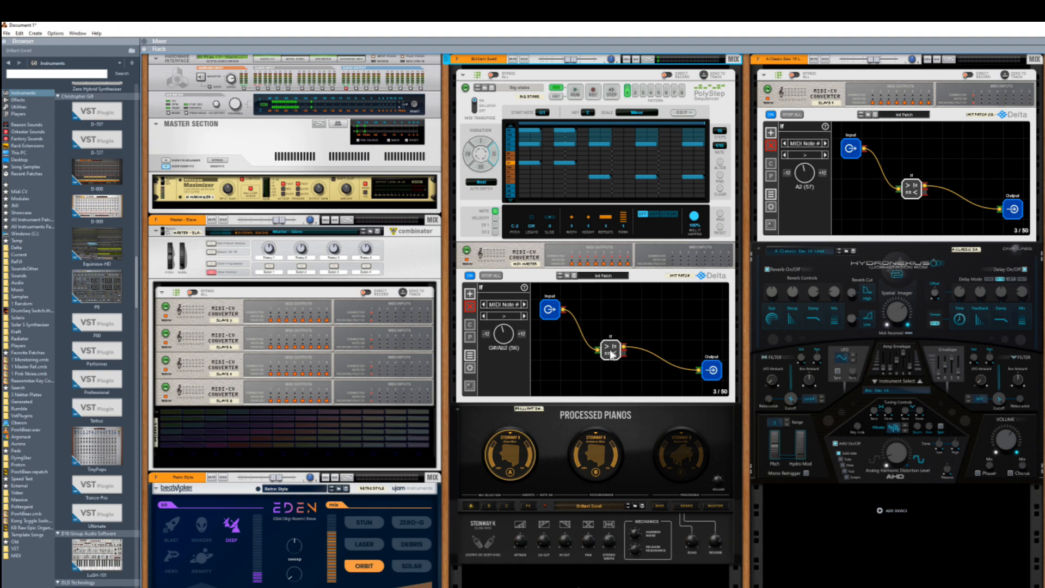
Move the If node away from the Output in the piano's Delta and add a Delay node beside it.
{"action": "left_click_drag", "start_coordinate": [610, 351], "coordinate": [584, 346]}
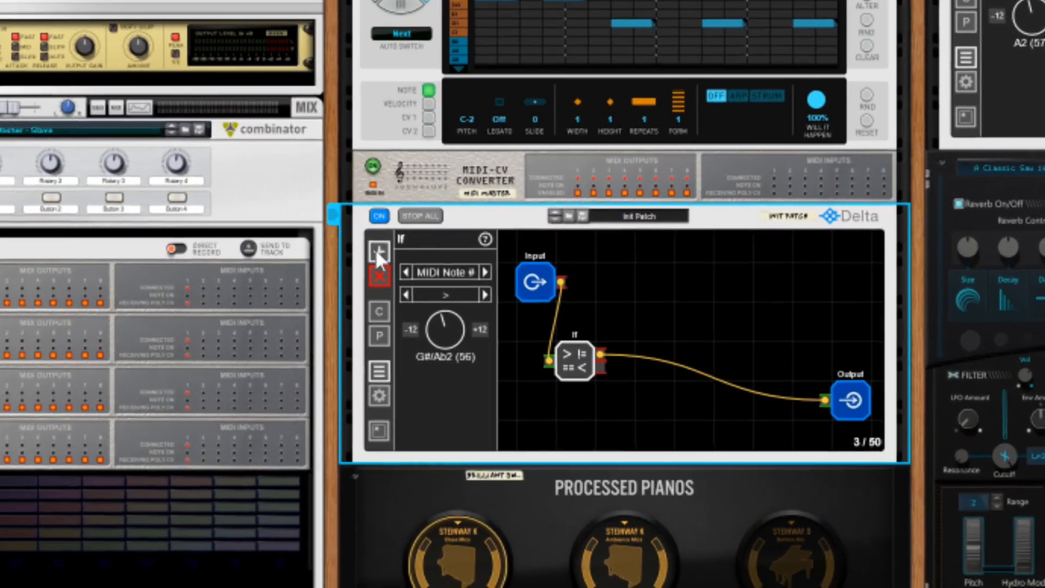
{"action": "left_click", "coordinate": [435, 277]}
{"action": "mouse_move", "coordinate": [491, 319]}
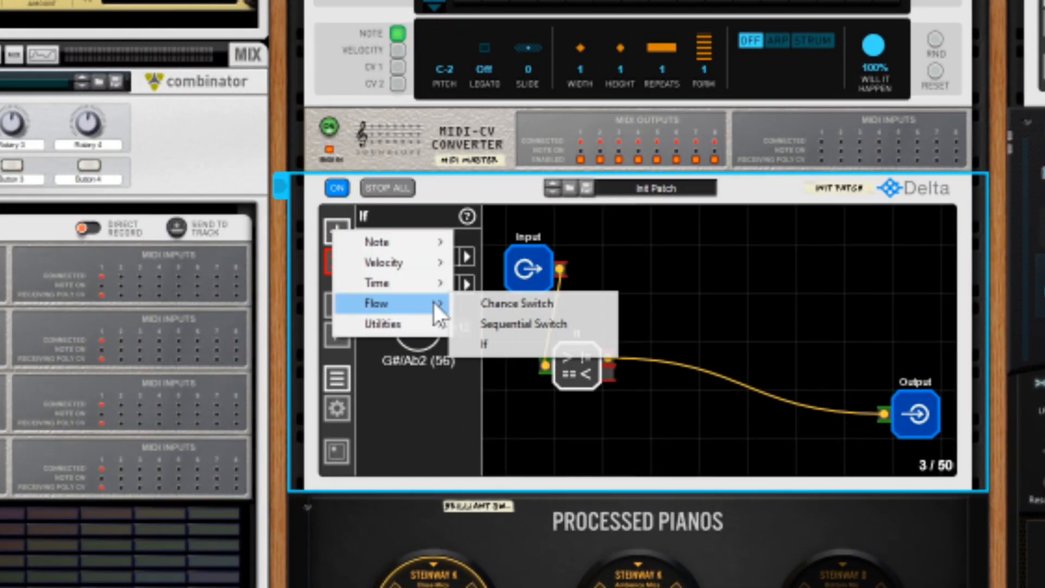
{"action": "mouse_move", "coordinate": [441, 276]}
{"action": "left_click", "coordinate": [503, 281]}
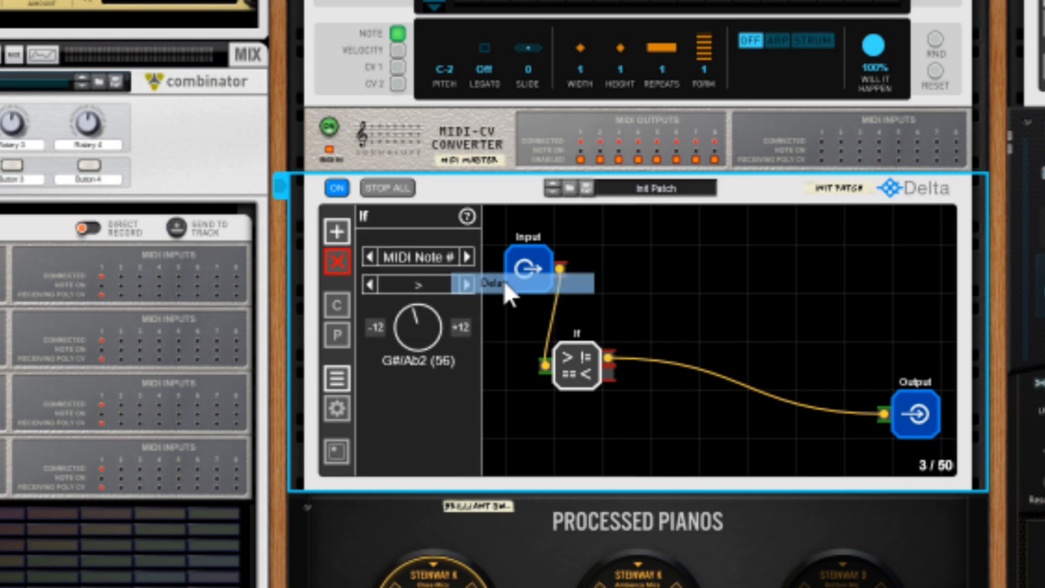
{"action": "left_click_drag", "start_coordinate": [525, 269], "coordinate": [668, 353]}
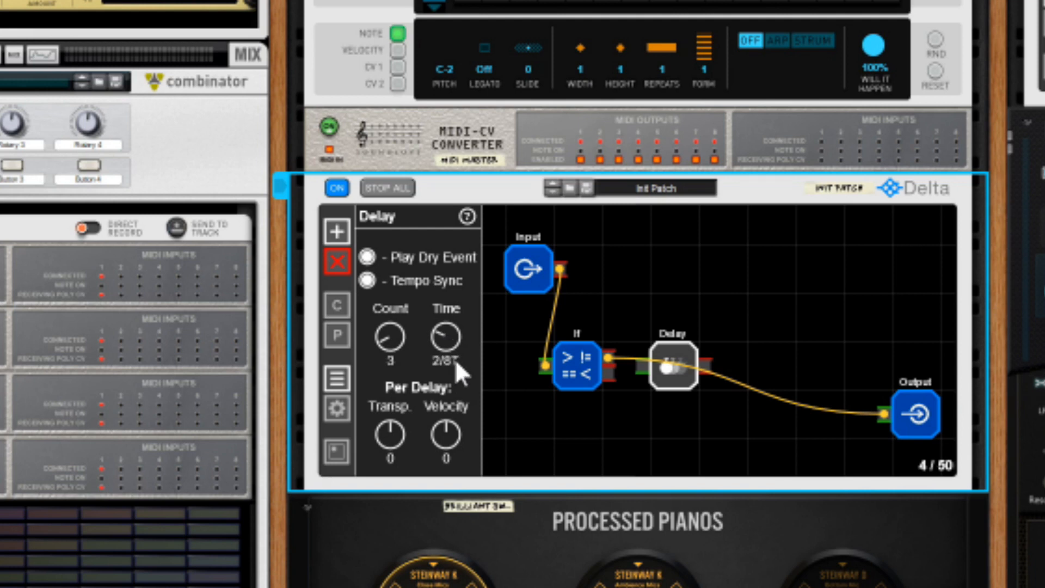
Adjust the Delay node's time and count, and connect the If node's output to its input.
{"action": "left_click_drag", "start_coordinate": [455, 365], "coordinate": [457, 417]}
{"action": "left_click_drag", "start_coordinate": [399, 342], "coordinate": [414, 407]}
{"action": "left_click_drag", "start_coordinate": [607, 355], "coordinate": [641, 366]}
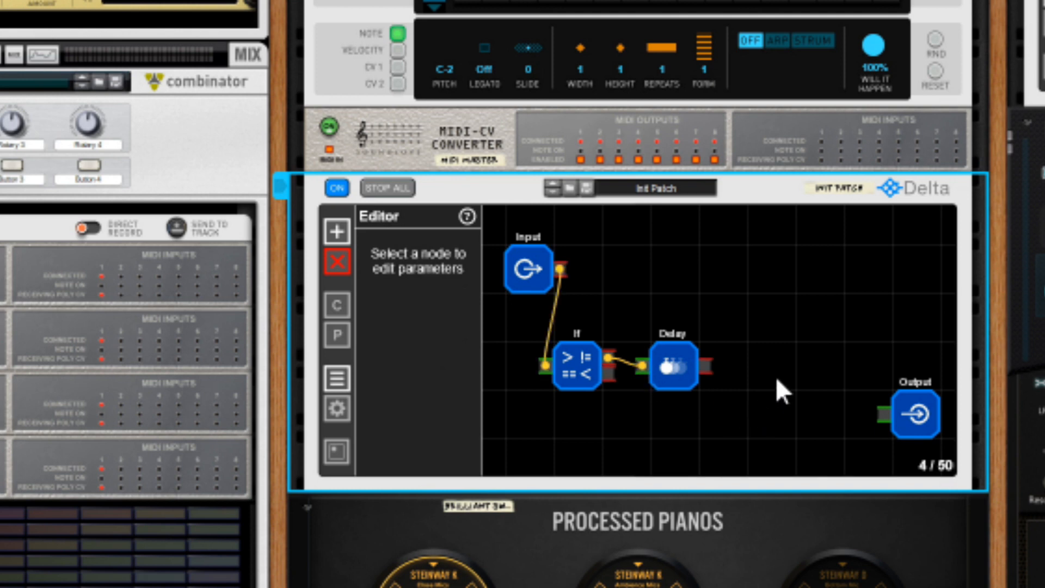
Add a Seq Switch node with 2 steps and place it between the Delay and Output nodes.
{"action": "left_click", "coordinate": [337, 234]}
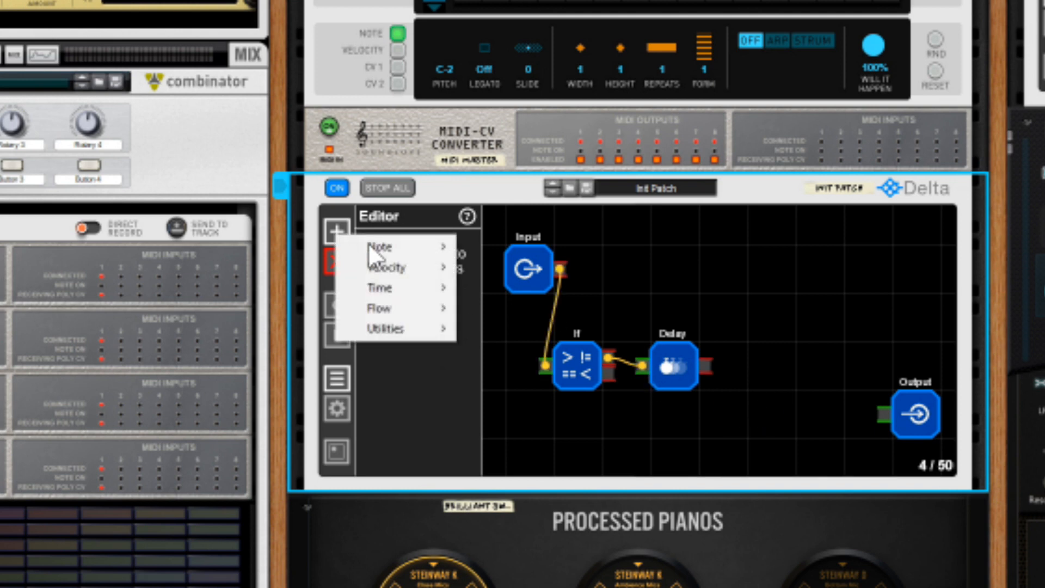
{"action": "mouse_move", "coordinate": [415, 308]}
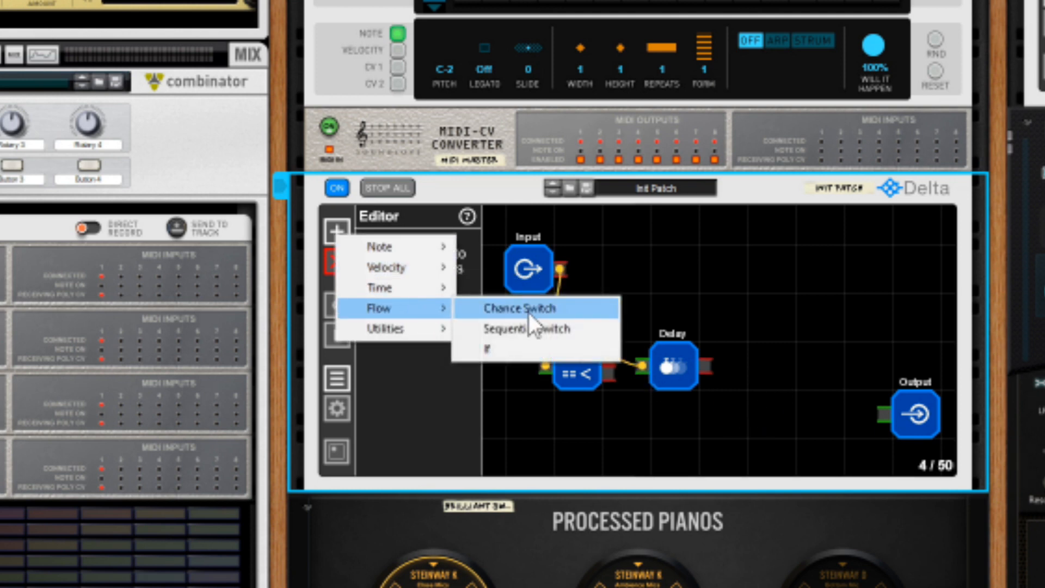
{"action": "left_click", "coordinate": [536, 328]}
{"action": "left_click_drag", "start_coordinate": [530, 285], "coordinate": [760, 332]}
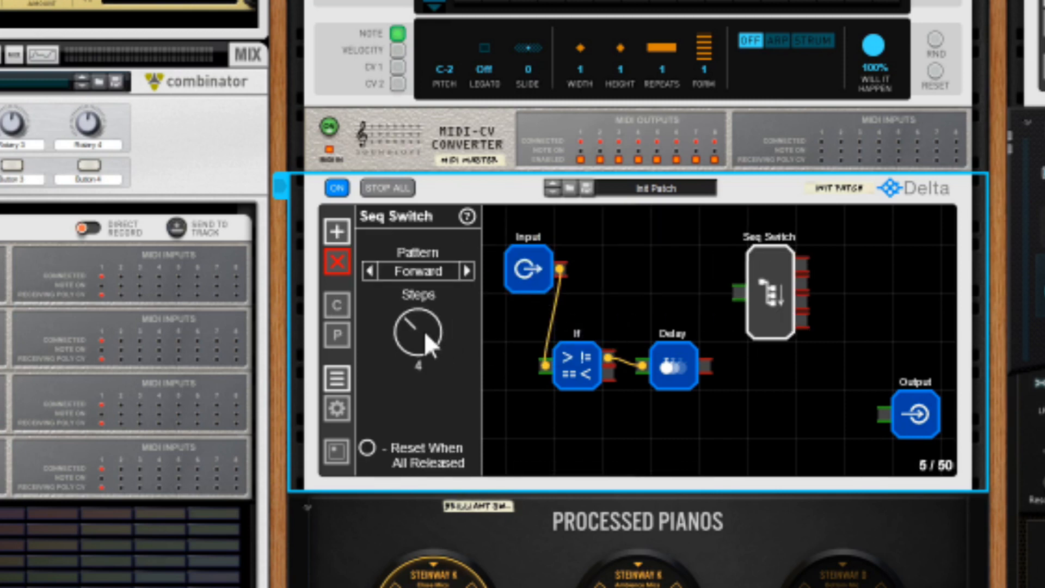
{"action": "left_click_drag", "start_coordinate": [423, 331], "coordinate": [462, 423]}
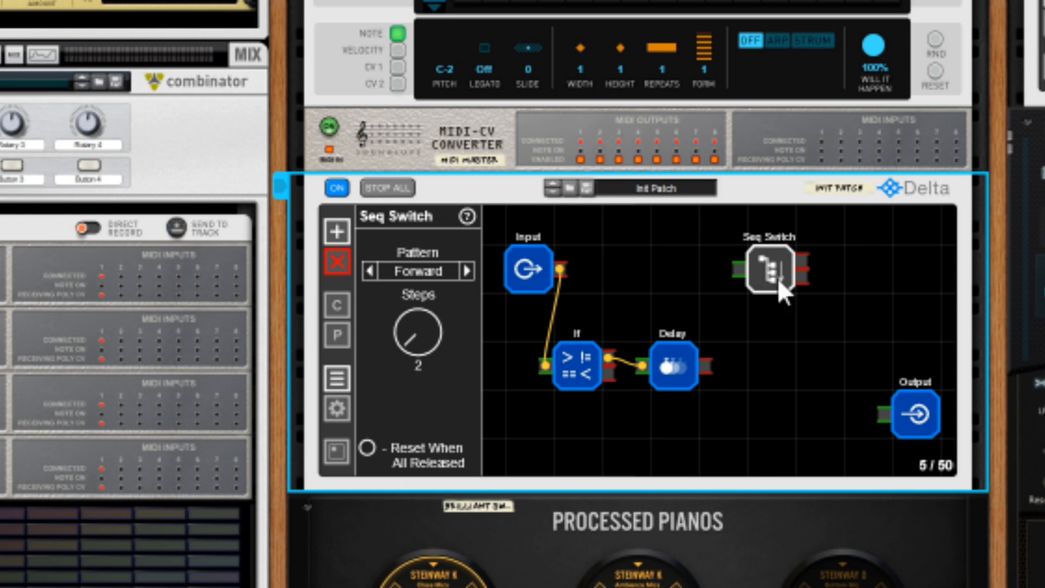
{"action": "left_click_drag", "start_coordinate": [778, 279], "coordinate": [771, 305]}
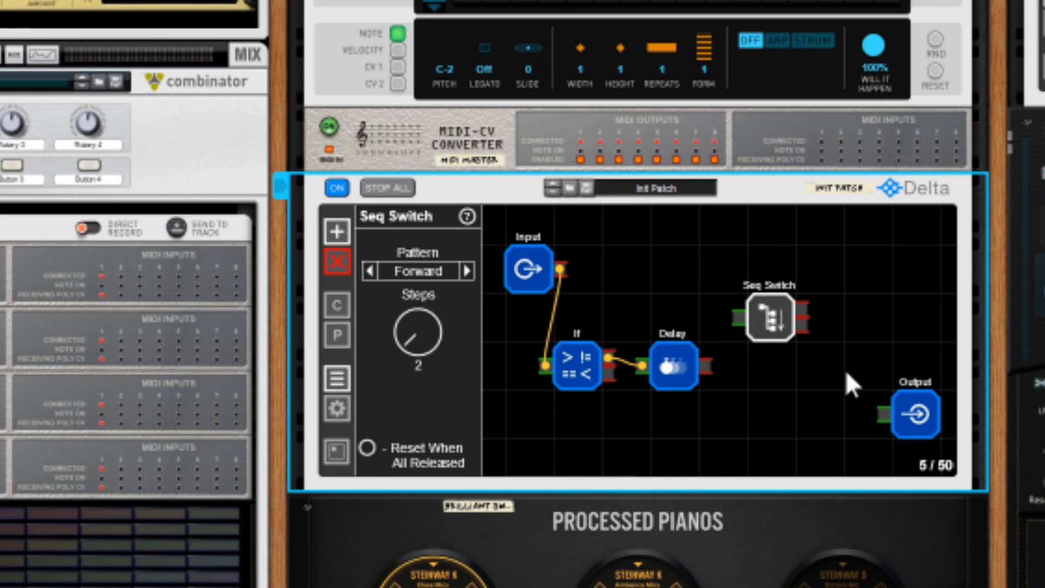
Try 5 steps on the Seq Switch, return it to 2, and wire it from the Delay through its second output to the Output node.
{"action": "left_click_drag", "start_coordinate": [417, 327], "coordinate": [420, 295]}
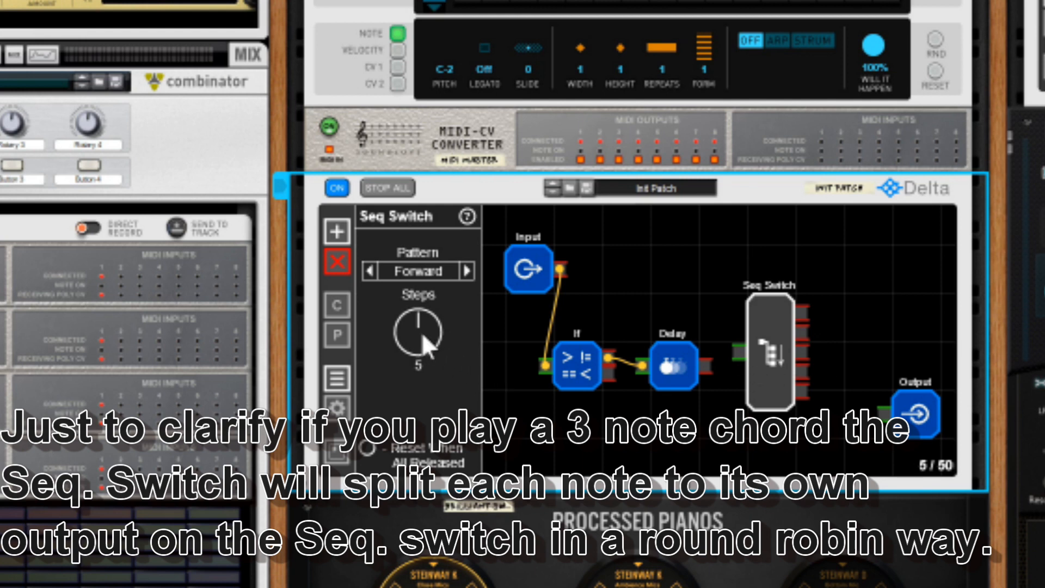
{"action": "left_click_drag", "start_coordinate": [422, 334], "coordinate": [421, 387]}
{"action": "left_click_drag", "start_coordinate": [707, 364], "coordinate": [738, 318]}
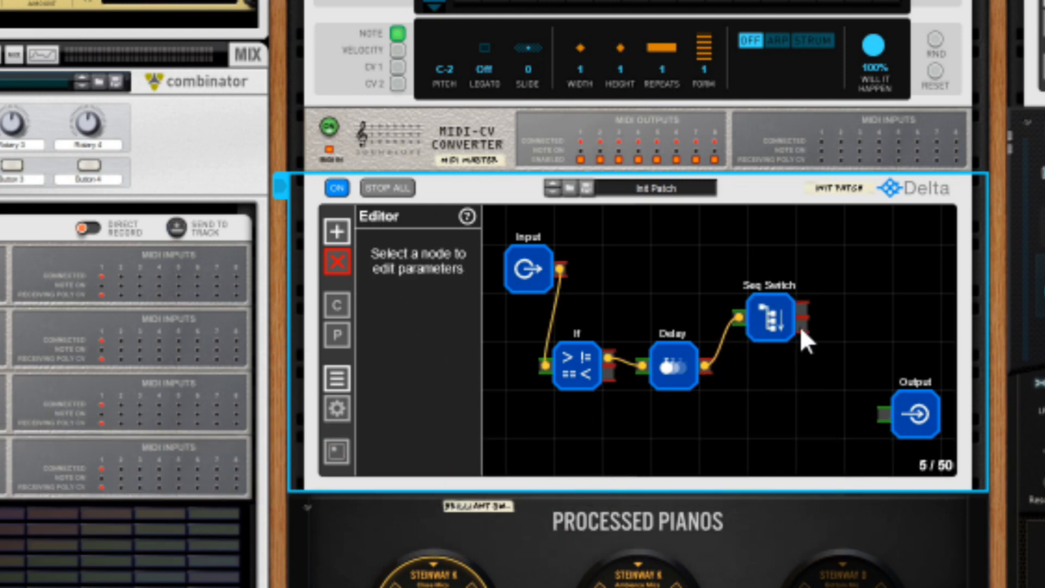
{"action": "left_click_drag", "start_coordinate": [801, 326], "coordinate": [879, 414]}
Add a Transpose node set to +24 and wire it between the Seq Switch's first output and the Output node.
{"action": "left_click", "coordinate": [347, 237]}
{"action": "mouse_move", "coordinate": [400, 242]}
{"action": "left_click", "coordinate": [514, 251]}
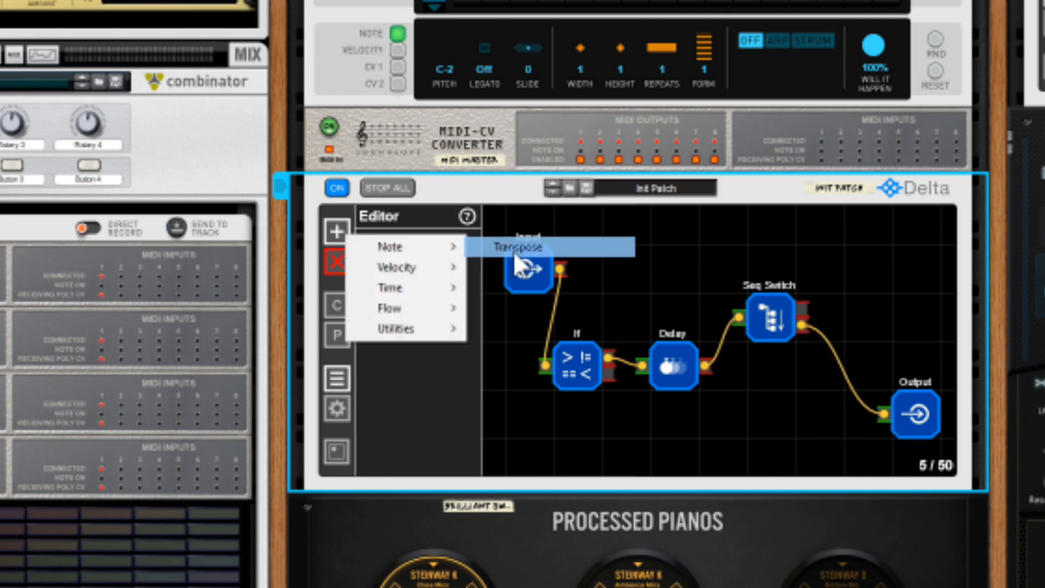
{"action": "left_click_drag", "start_coordinate": [520, 252], "coordinate": [844, 279]}
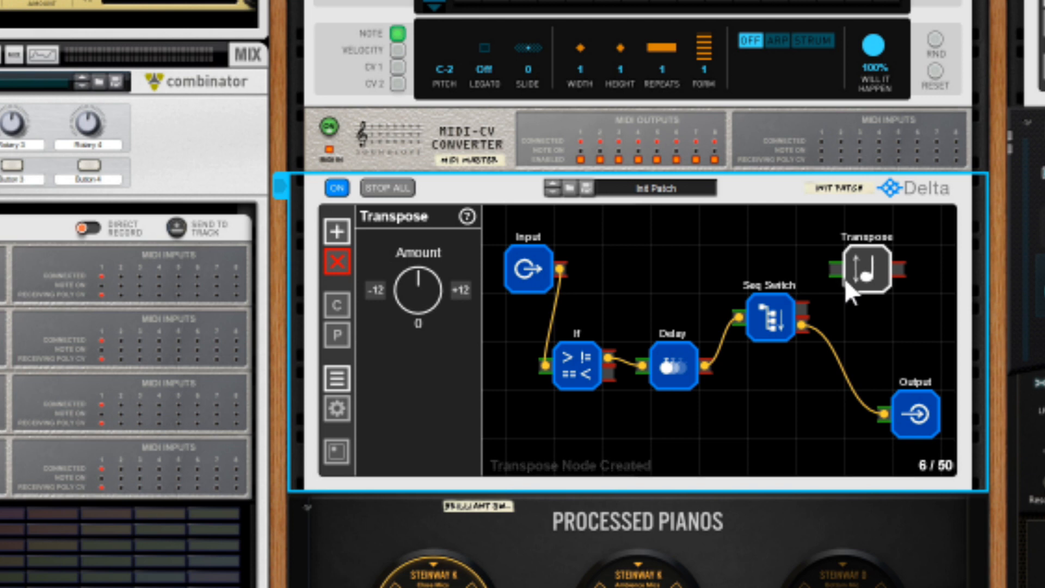
{"action": "left_click", "coordinate": [461, 288]}
{"action": "left_click", "coordinate": [462, 288]}
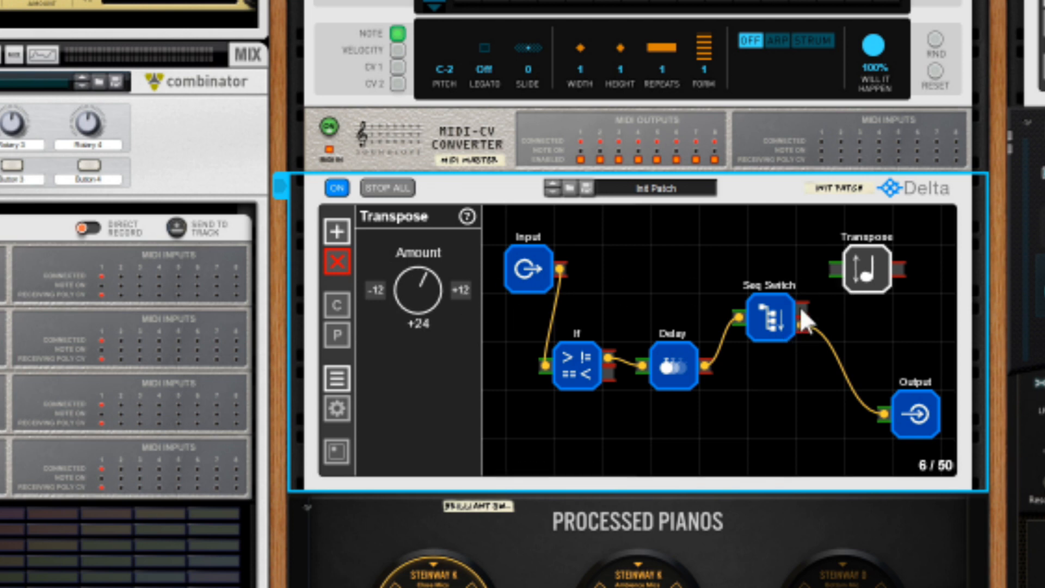
{"action": "left_click_drag", "start_coordinate": [800, 309], "coordinate": [836, 268]}
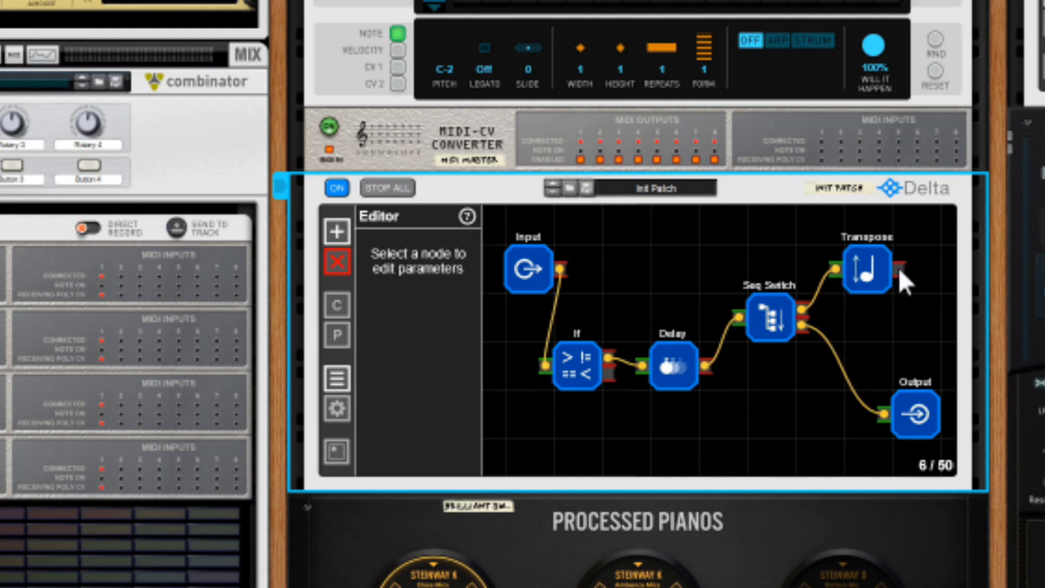
{"action": "left_click_drag", "start_coordinate": [898, 267], "coordinate": [900, 423]}
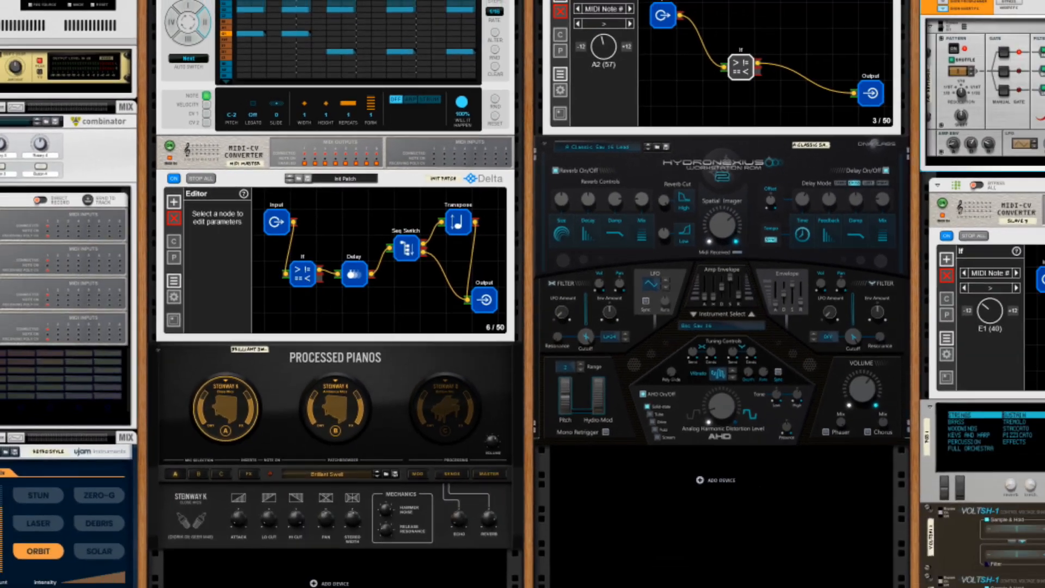
Add Mixfood Ambi Nature below Hydronexus and Ultra Analog Session 2 below the piano, lowering the latter's mixer channel level.
{"action": "left_click_drag", "start_coordinate": [54, 396], "coordinate": [538, 381]}
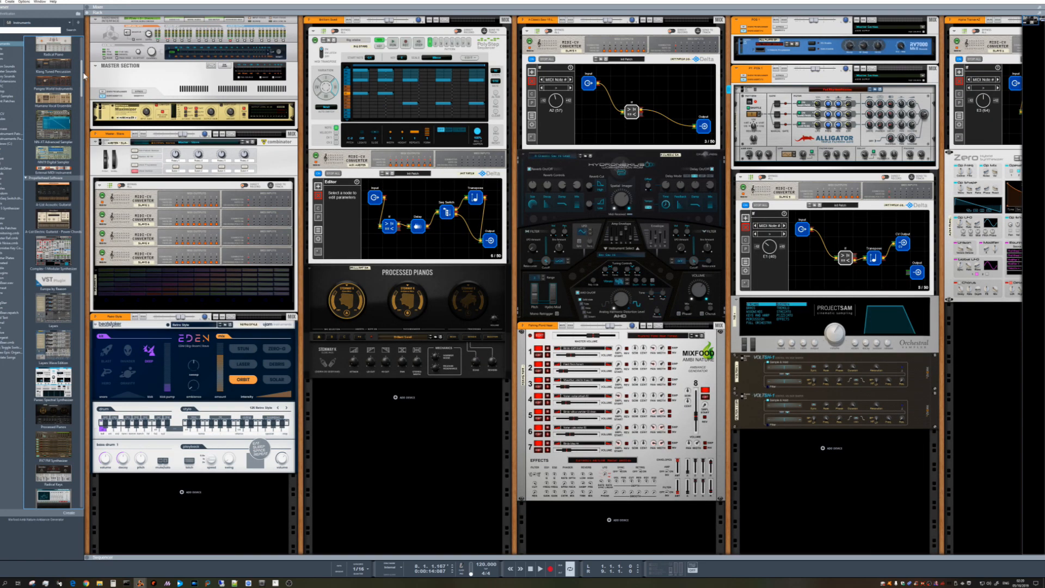
{"action": "scroll", "coordinate": [59, 173], "scroll_direction": "down", "scroll_amount": 15}
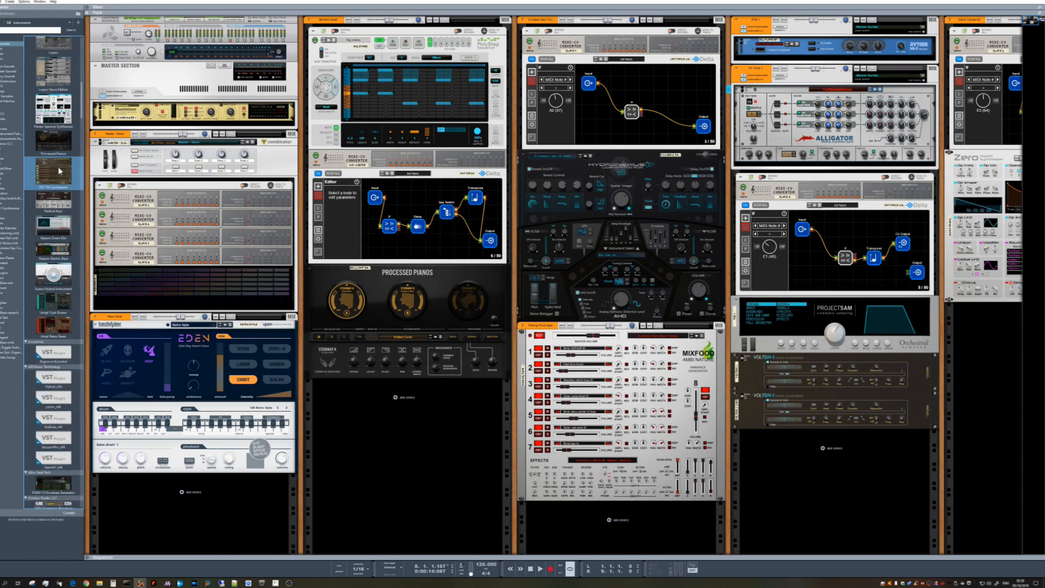
{"action": "scroll", "coordinate": [60, 173], "scroll_direction": "down", "scroll_amount": 3}
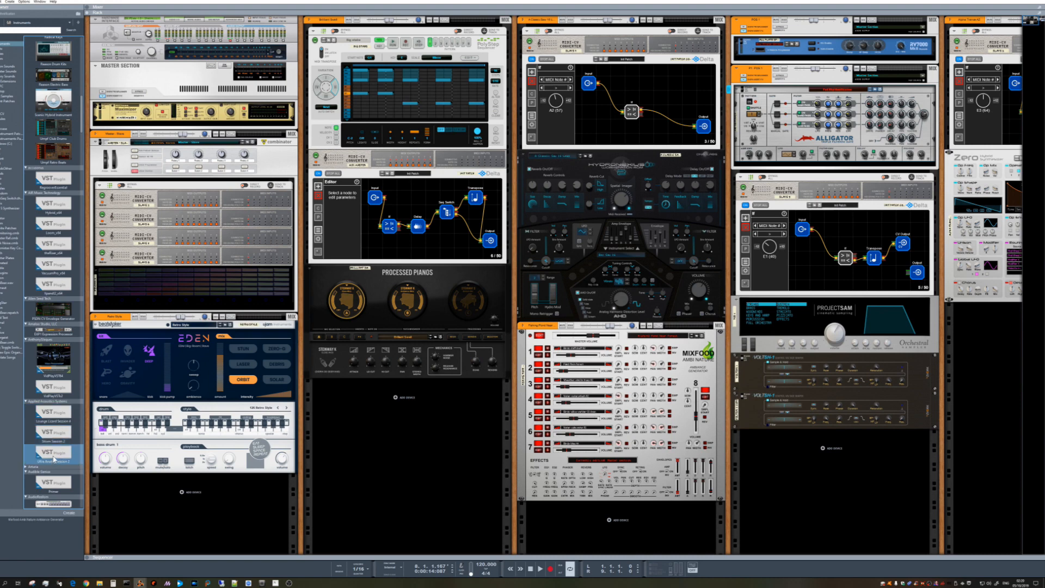
{"action": "left_click_drag", "start_coordinate": [54, 458], "coordinate": [419, 439]}
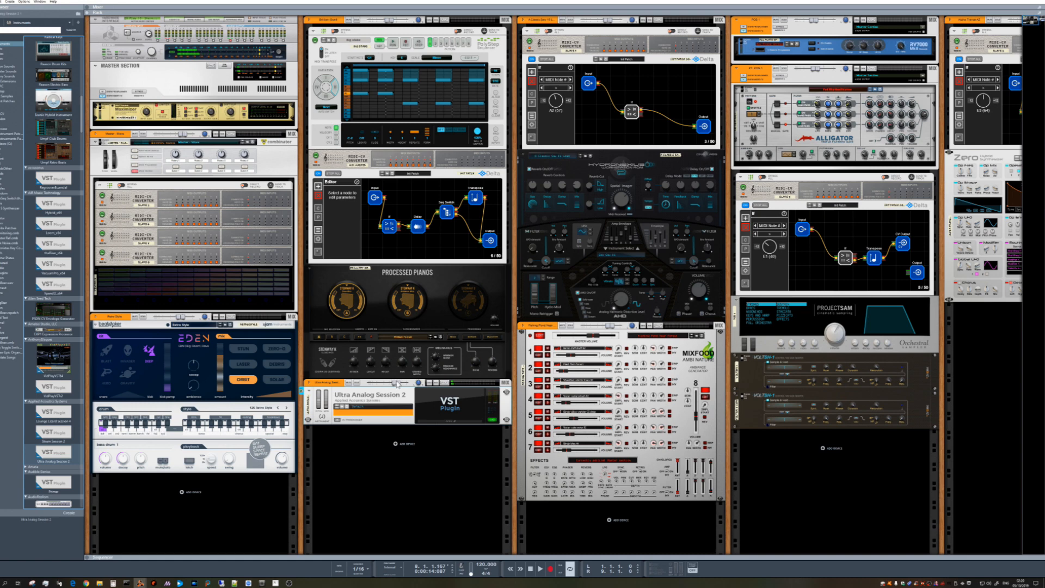
{"action": "left_click_drag", "start_coordinate": [396, 382], "coordinate": [389, 383]}
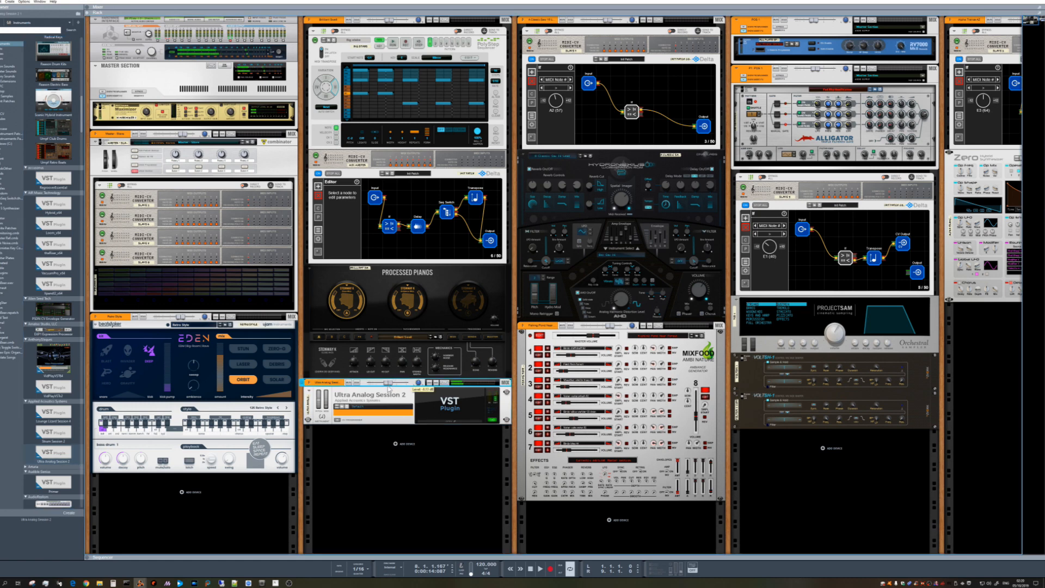
Place a slave MIDI-CV Converter and a copied Delta above Ultra Analog Session 2, set the If threshold to G3 (67), and adjust the channel level.
{"action": "mouse_move", "coordinate": [152, 196]}
{"action": "left_mouse_down"}
{"action": "mouse_move", "coordinate": [367, 346]}
{"action": "mouse_move", "coordinate": [382, 391]}
{"action": "left_mouse_up"}
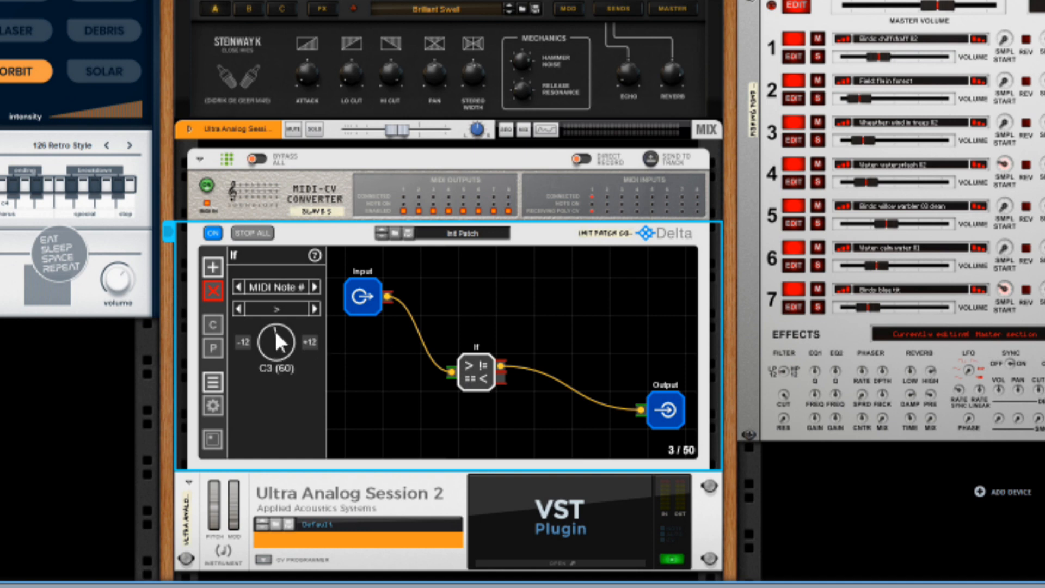
{"action": "left_click_drag", "start_coordinate": [278, 342], "coordinate": [279, 329]}
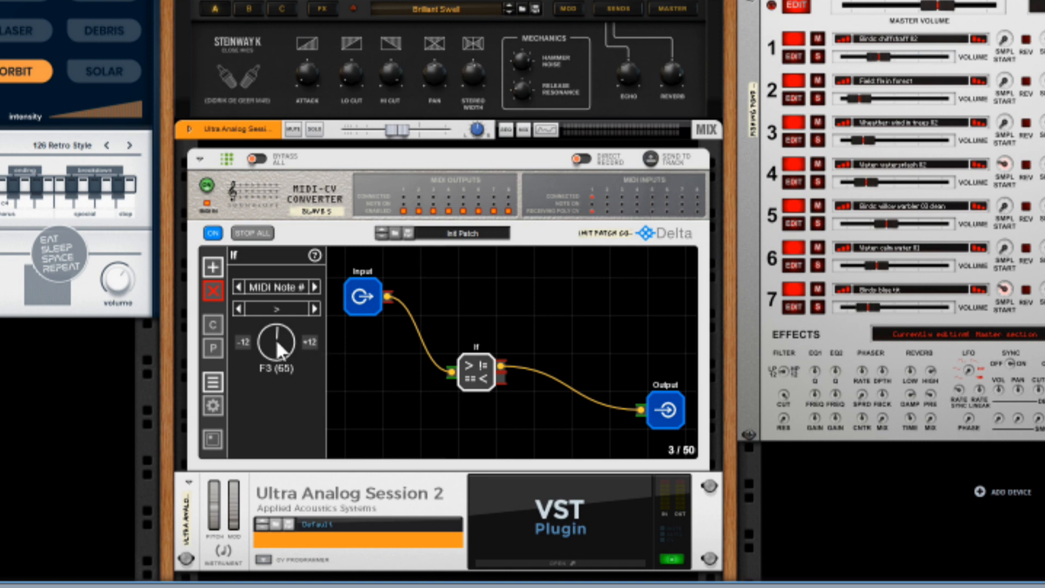
{"action": "left_click_drag", "start_coordinate": [276, 341], "coordinate": [276, 338]}
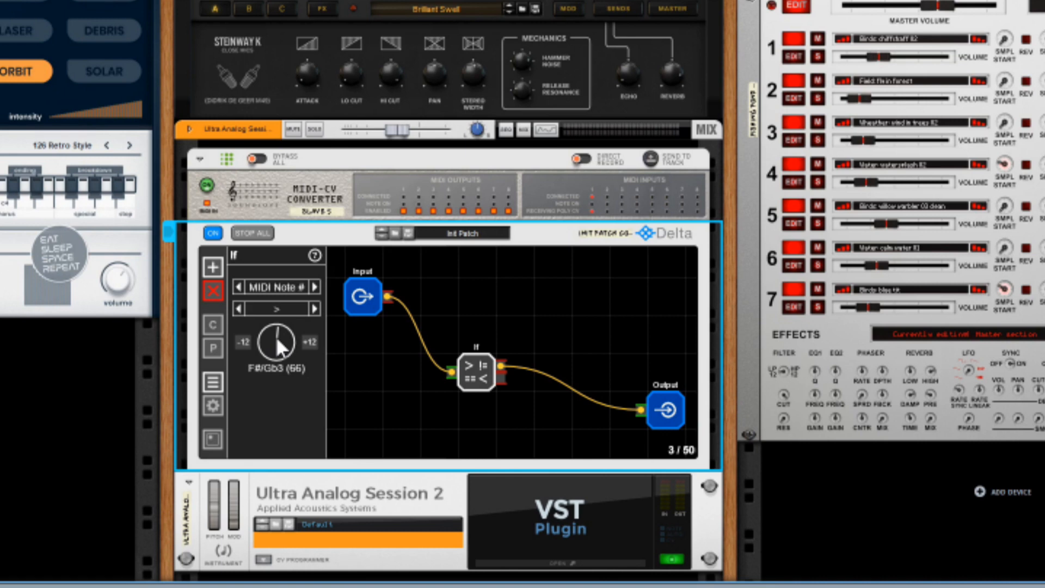
{"action": "left_click_drag", "start_coordinate": [276, 335], "coordinate": [277, 334]}
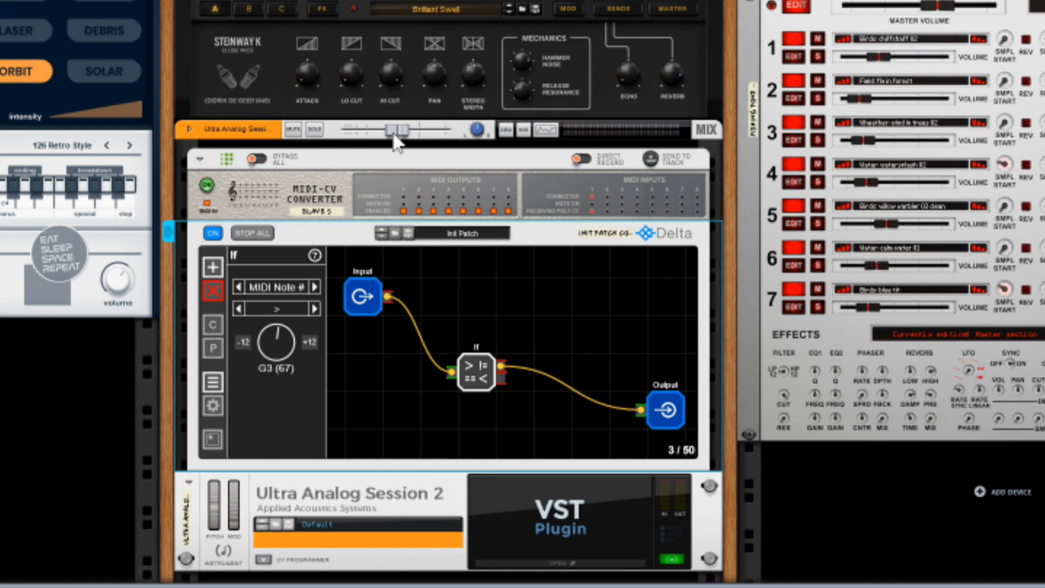
{"action": "left_click_drag", "start_coordinate": [395, 132], "coordinate": [396, 133]}
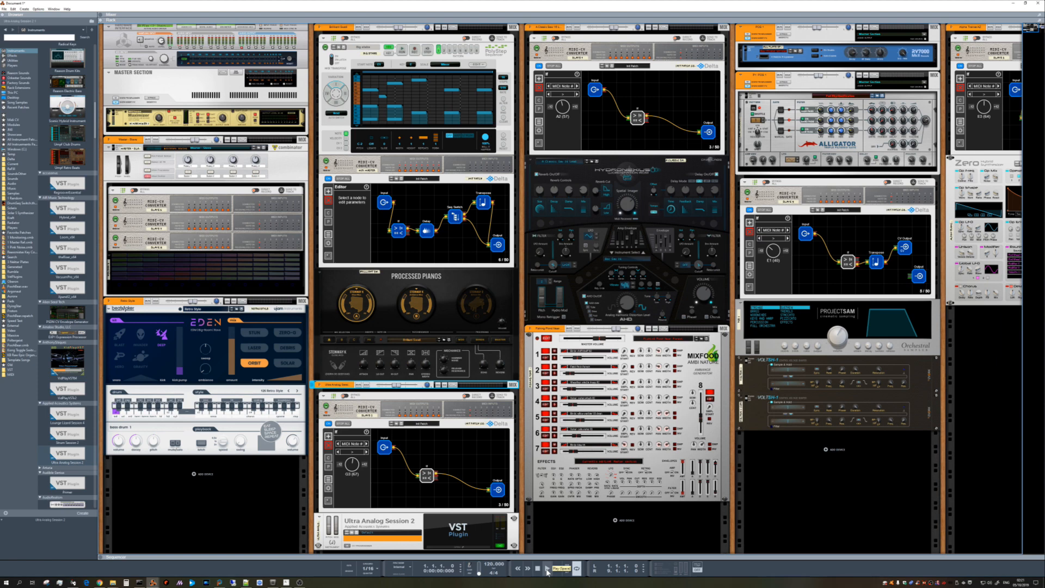
Start playback, delete the Mixfood Ambi Nature device, and move the Zero synth with its converter and Delta below Hydronexus.
{"action": "left_click", "coordinate": [547, 569]}
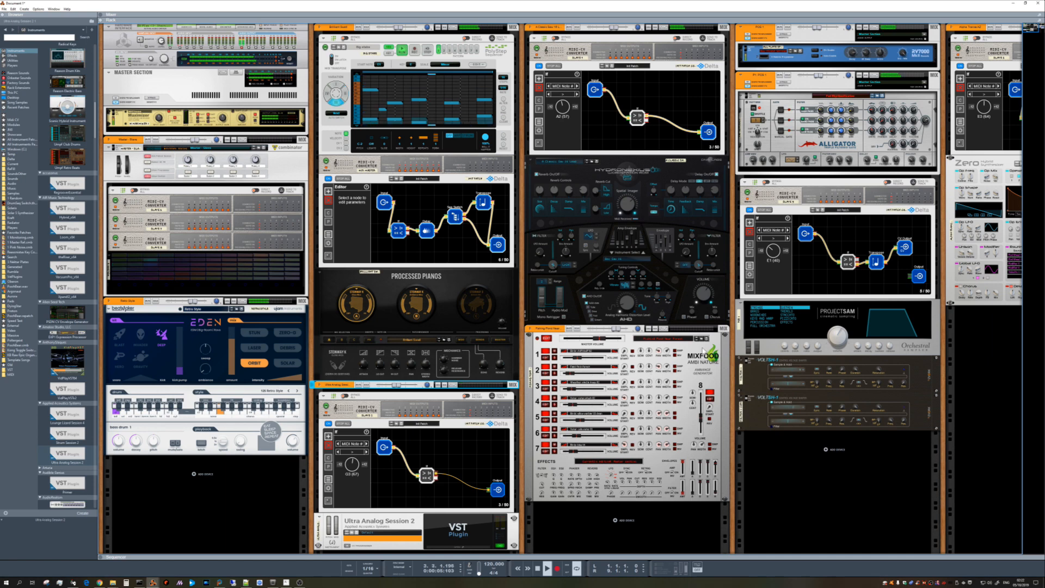
{"action": "left_click", "coordinate": [691, 350]}
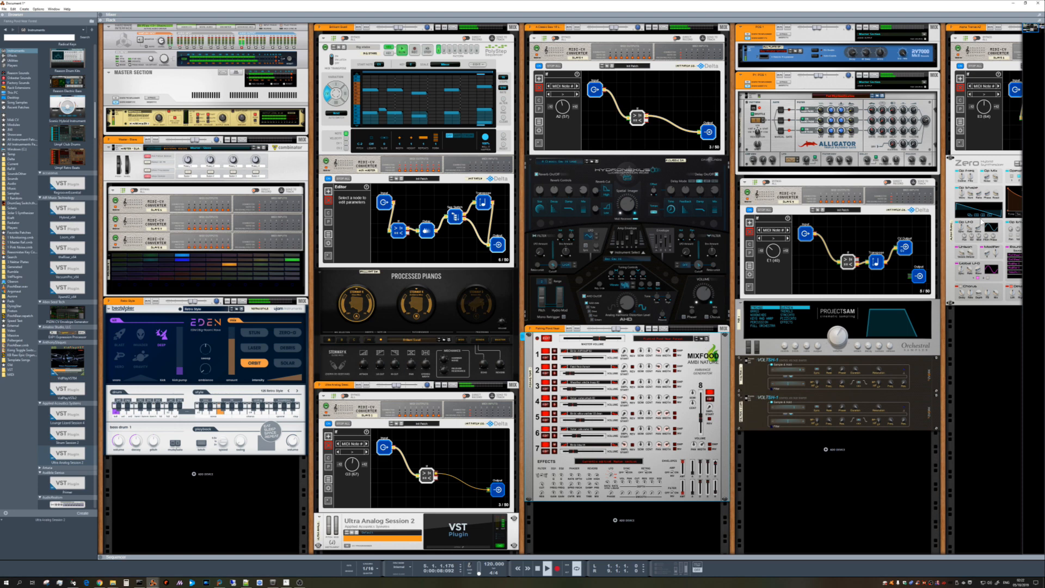
{"action": "key", "text": "Delete"}
{"action": "left_click_drag", "start_coordinate": [555, 399], "coordinate": [596, 418]}
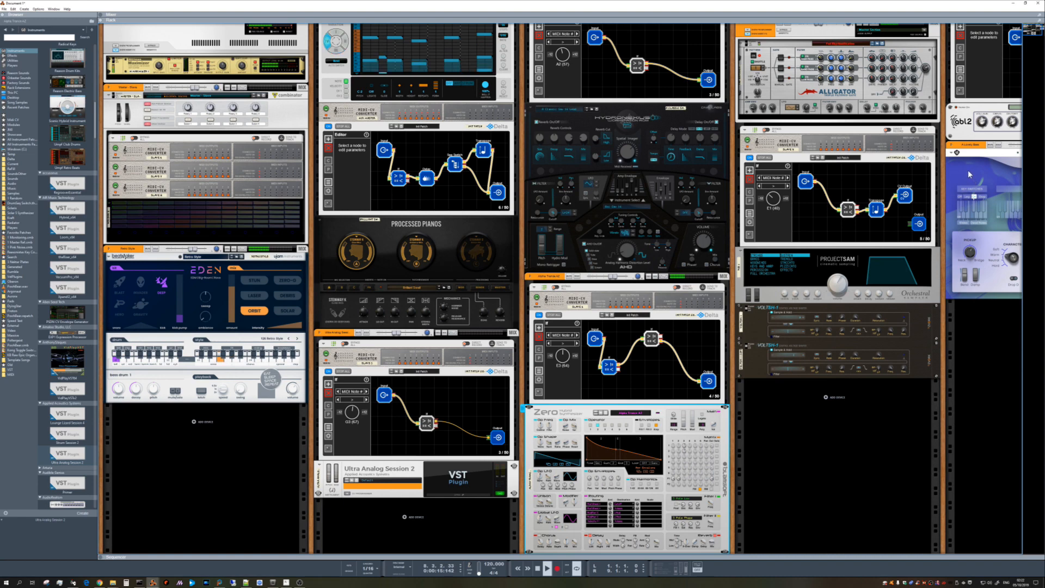
Examine the rack layout and the cabling on the rear of the devices while the sequence plays.
{"action": "left_click_drag", "start_coordinate": [941, 178], "coordinate": [692, 203]}
{"action": "left_click_drag", "start_coordinate": [828, 201], "coordinate": [893, 196]}
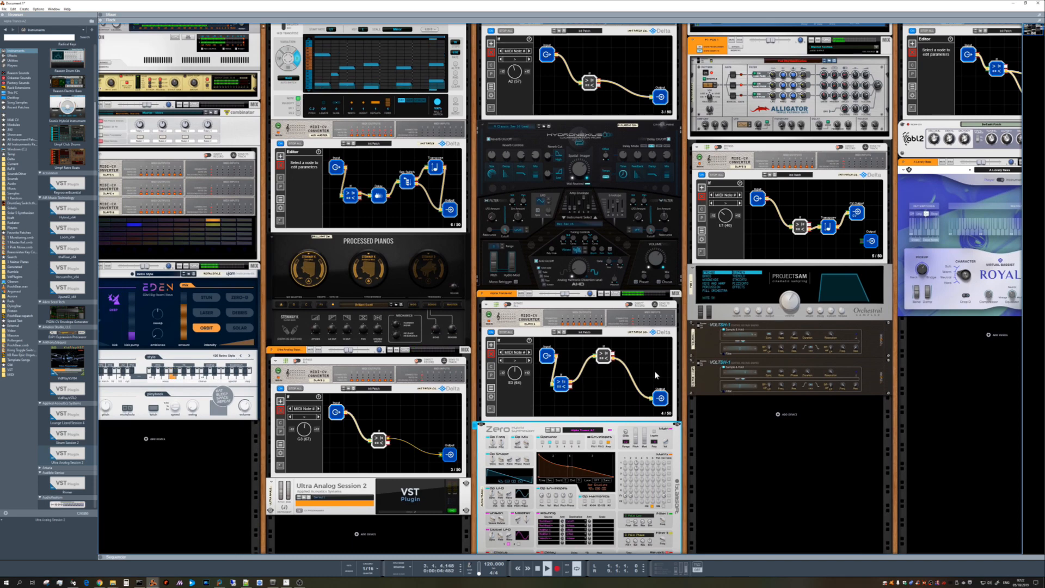
{"action": "key", "text": "Tab"}
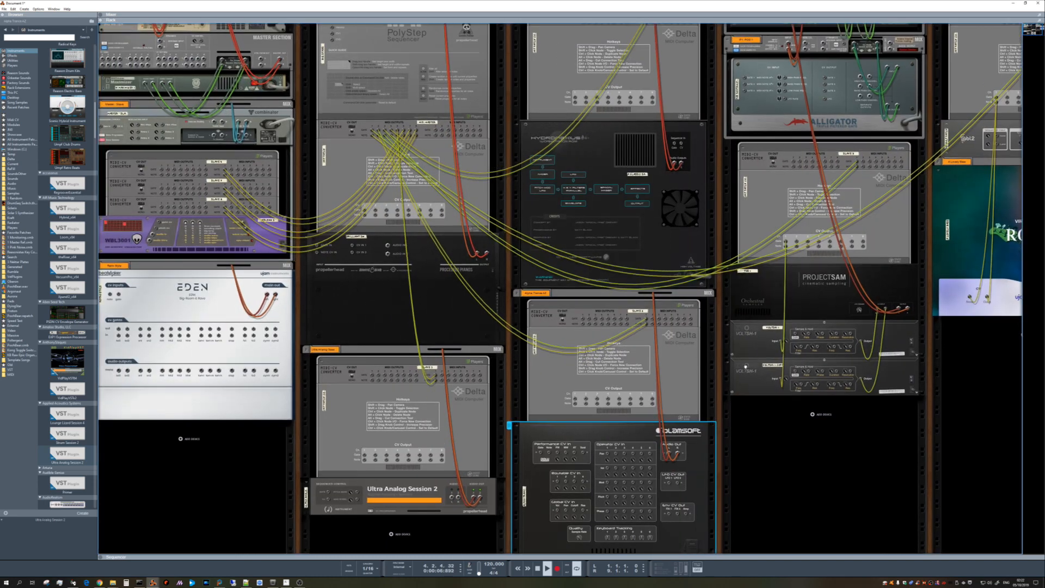
{"action": "left_click_drag", "start_coordinate": [745, 367], "coordinate": [661, 374]}
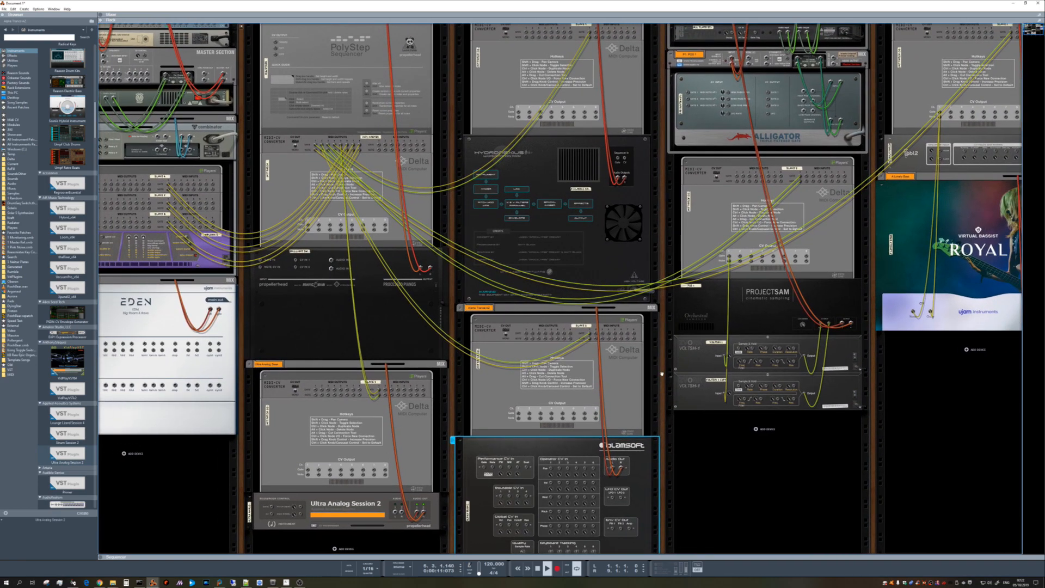
{"action": "key", "text": "Tab"}
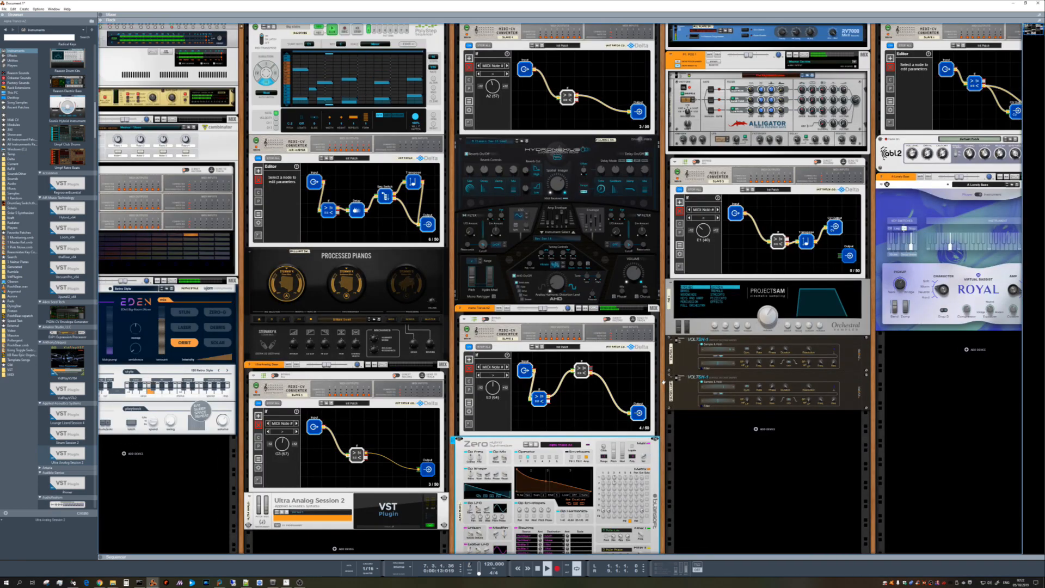